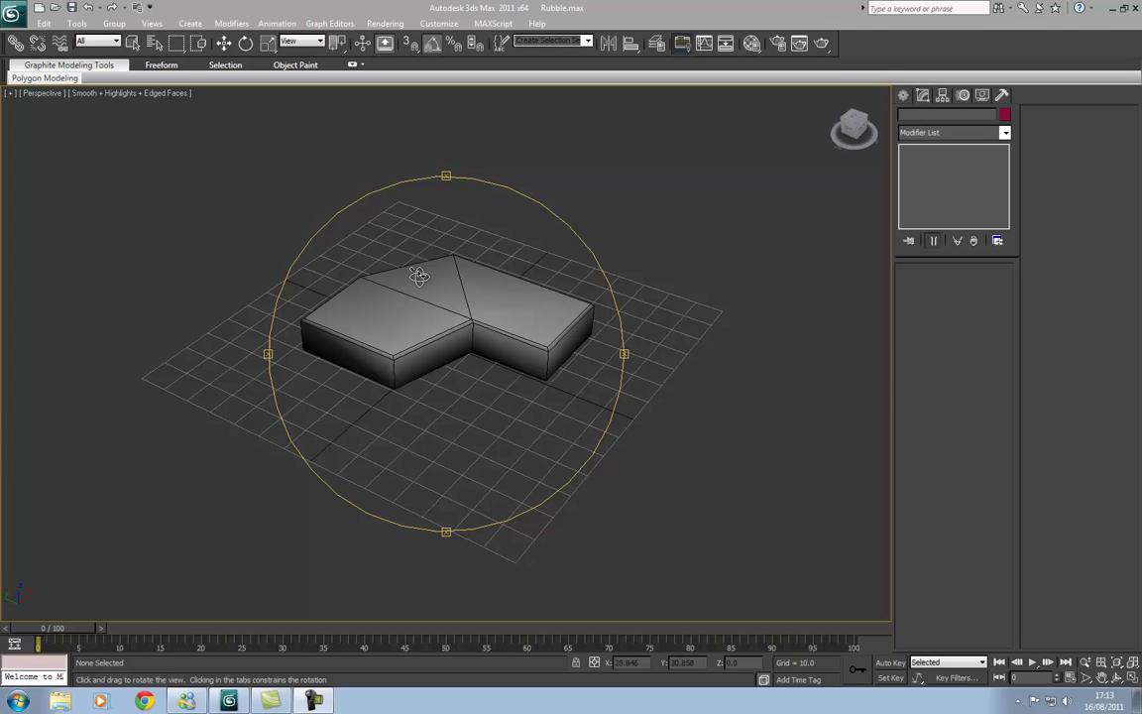
Open the UV layout of the Low slab and examine its complete set of unwrapped pieces
click(224, 43)
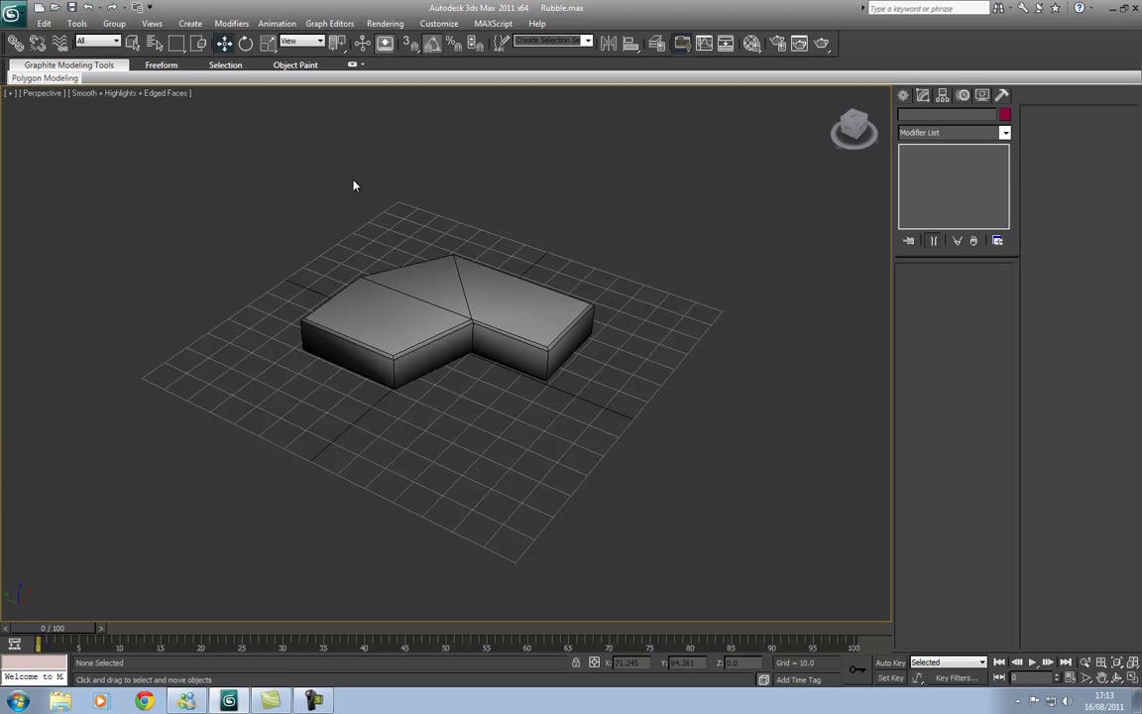
drag(353, 160, 499, 459)
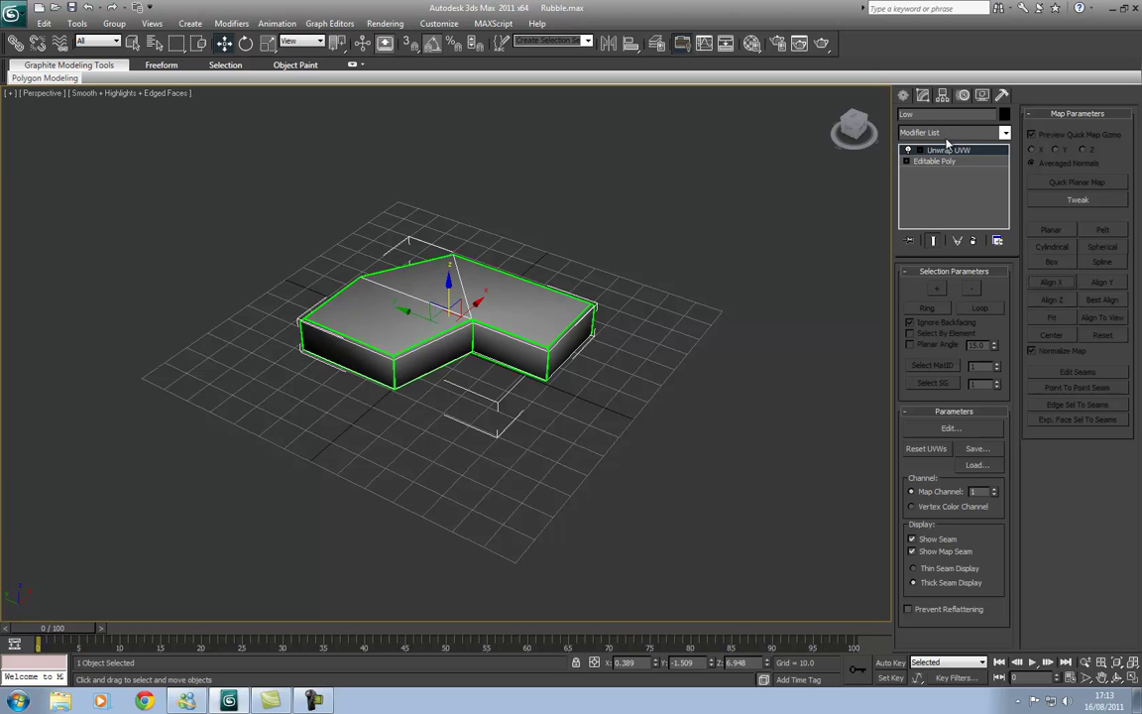
click(951, 429)
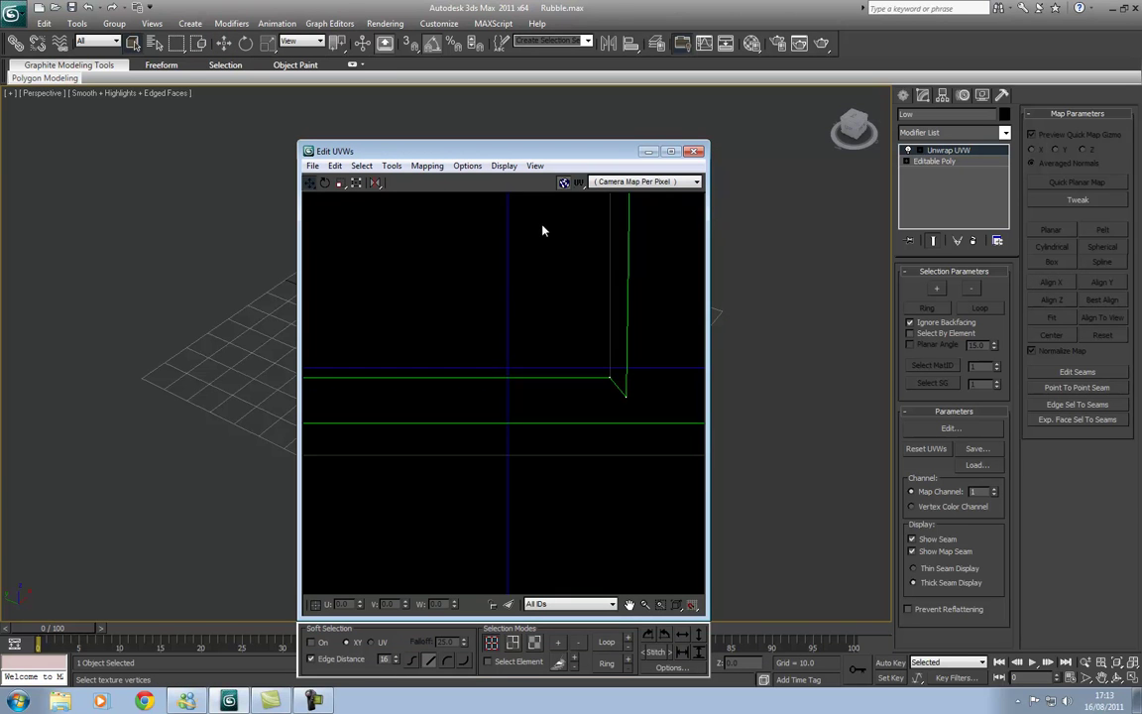
scroll(576, 428, down, 5)
middle_drag(534, 375, 525, 392)
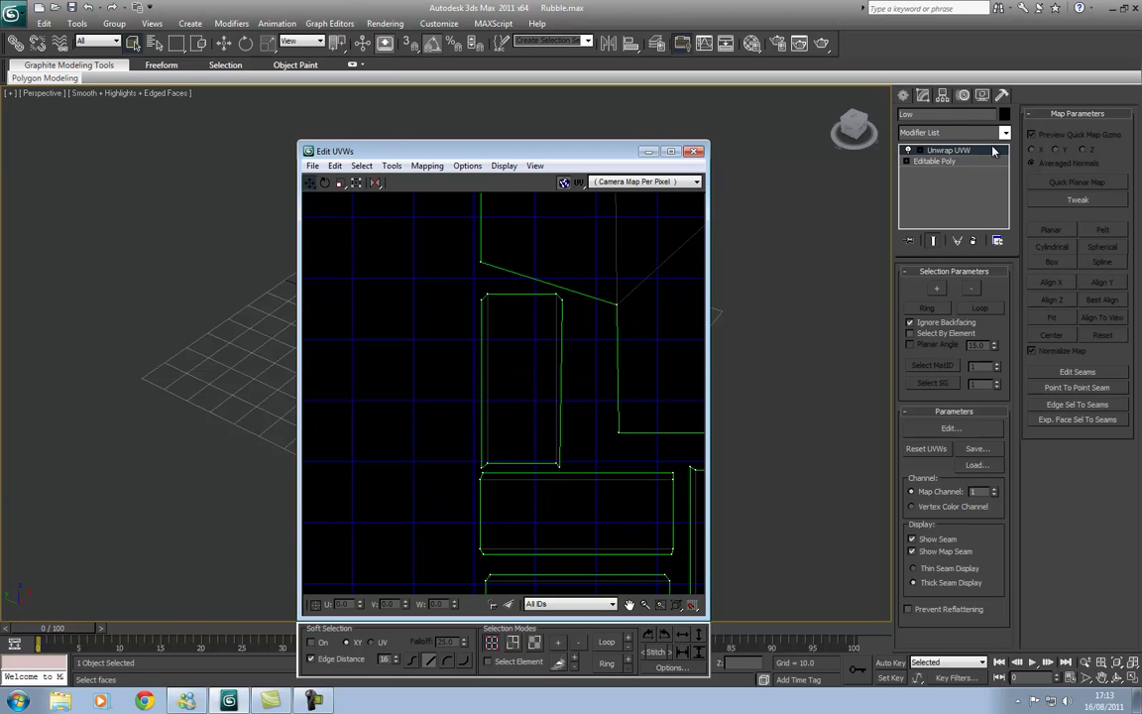
middle_drag(551, 326, 445, 393)
scroll(452, 387, down, 2)
scroll(504, 331, down, 2)
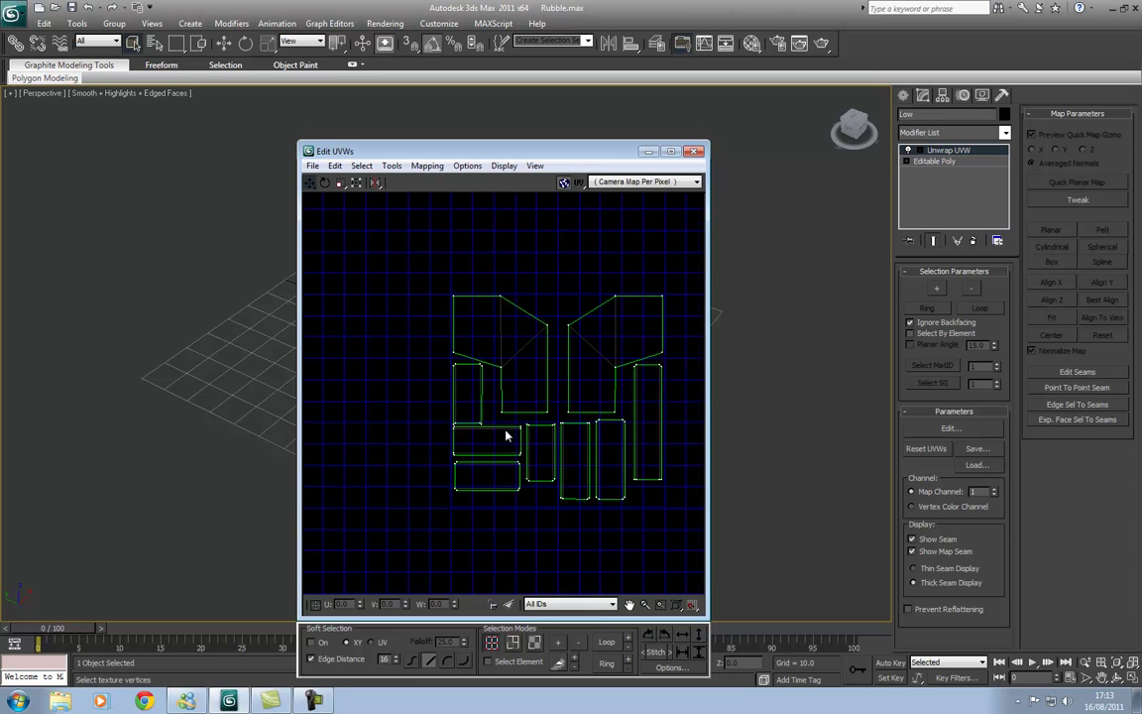
middle_drag(504, 432, 446, 390)
drag(323, 204, 656, 544)
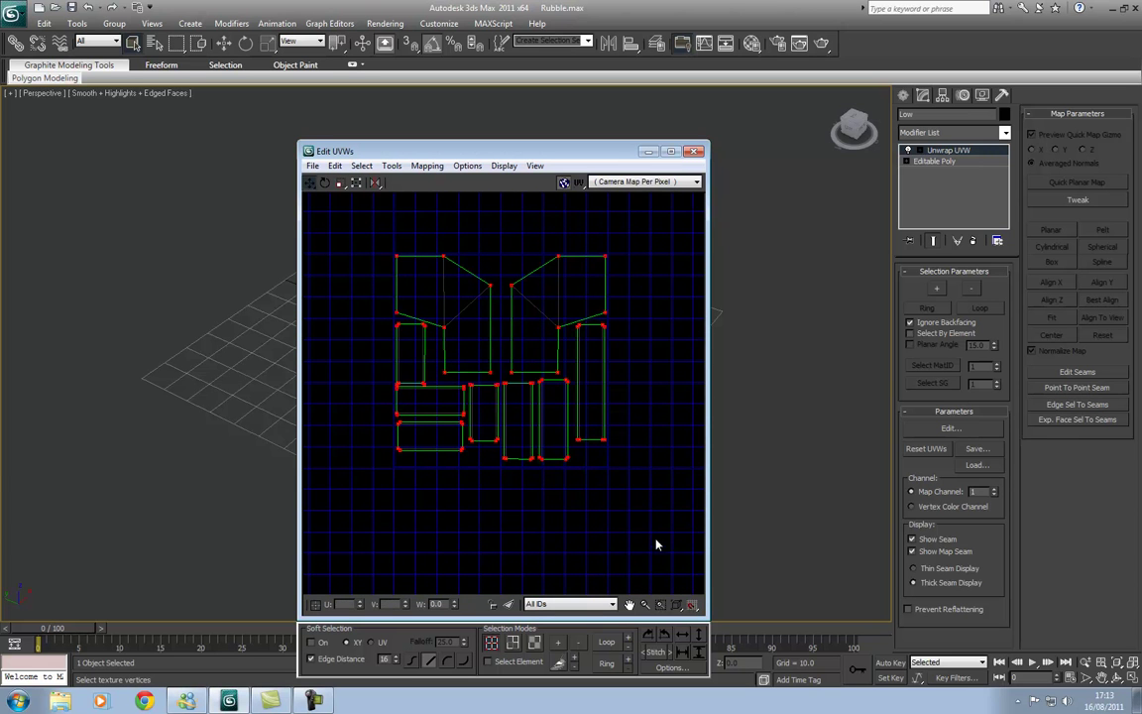
click(373, 248)
click(694, 151)
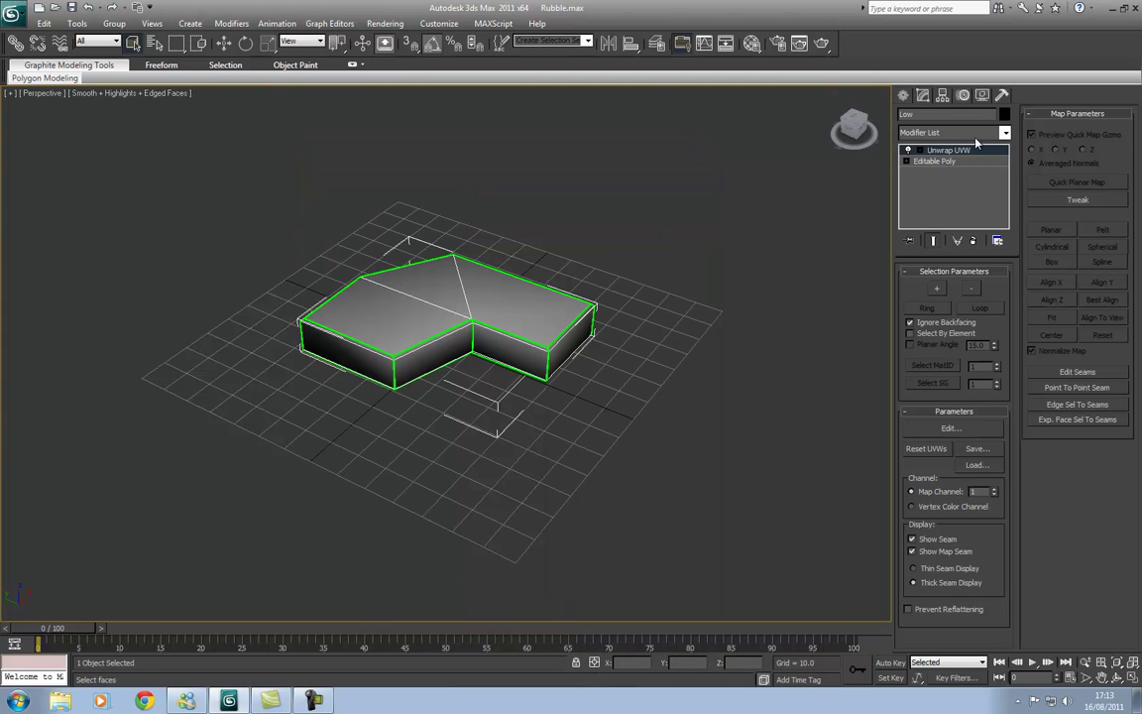
click(943, 153)
drag(286, 218, 632, 431)
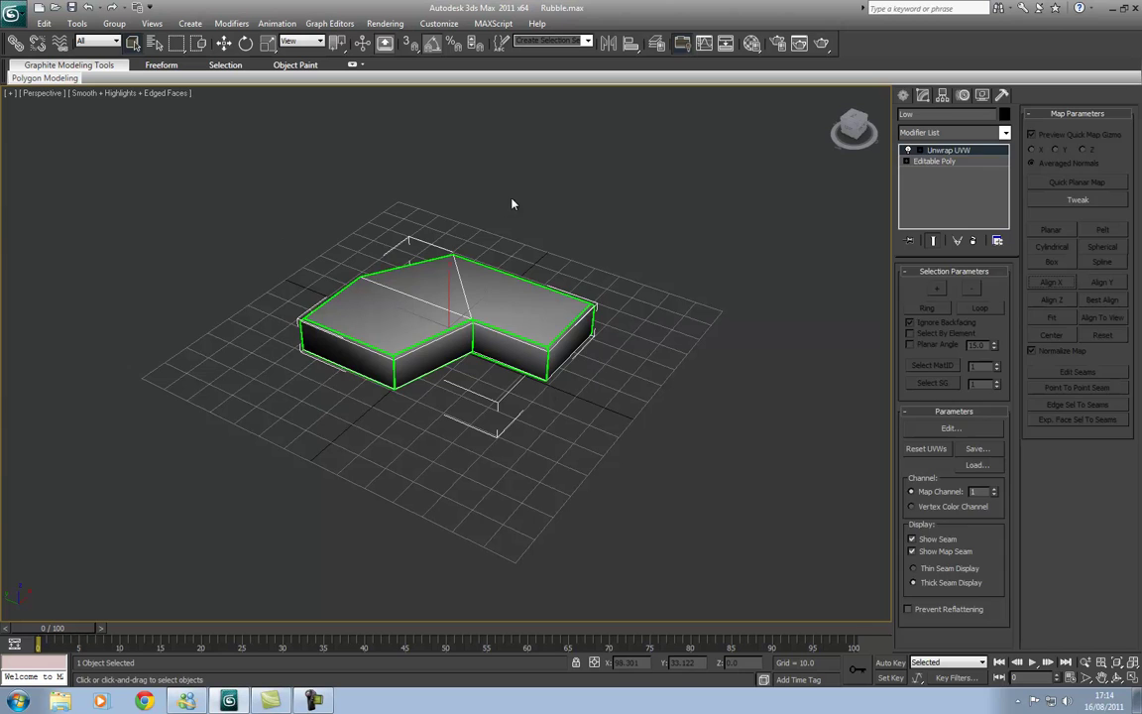
click(517, 234)
middle_drag(569, 272, 558, 324)
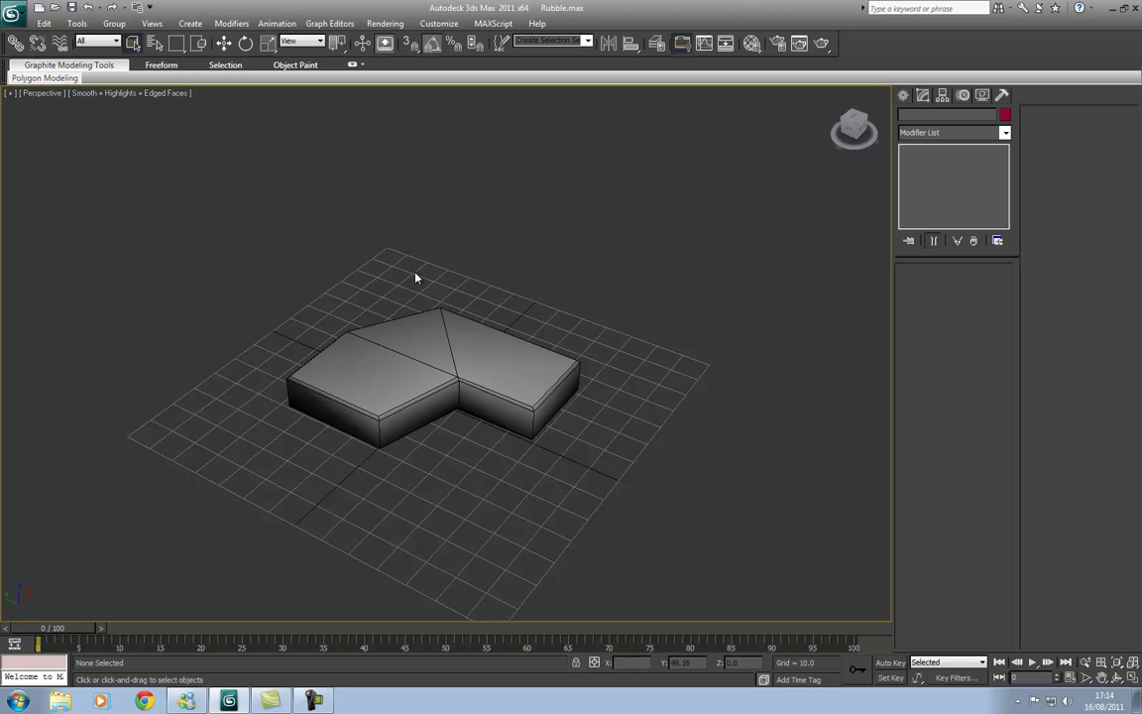
drag(390, 257, 505, 478)
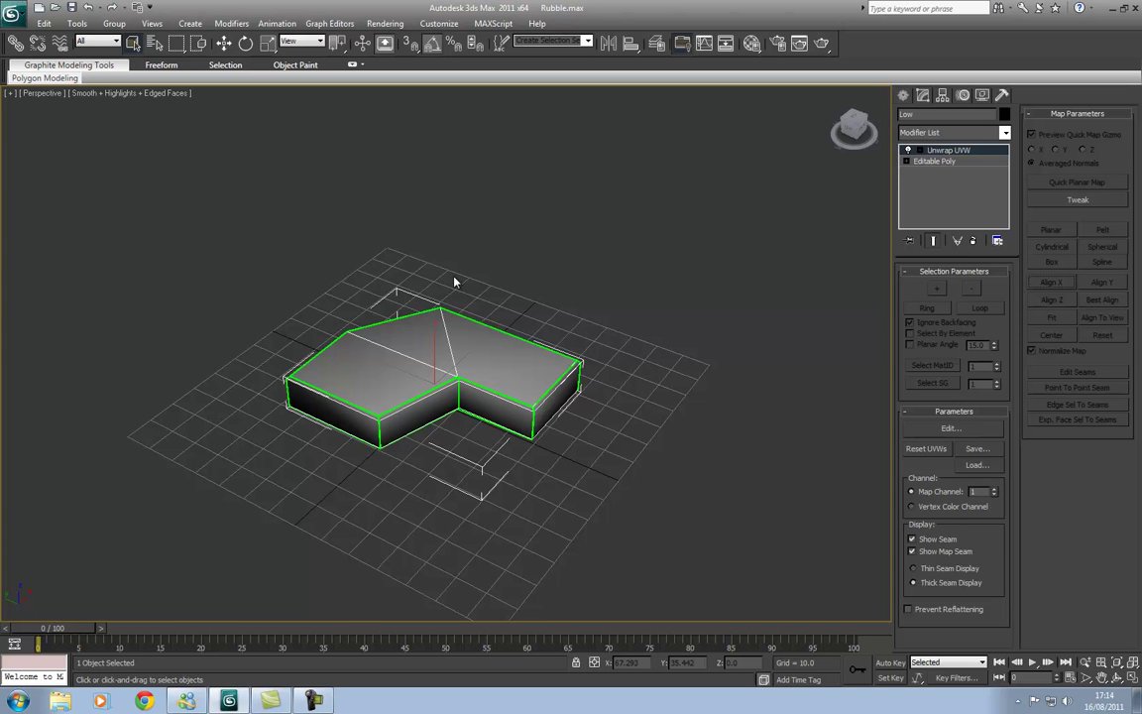
click(492, 240)
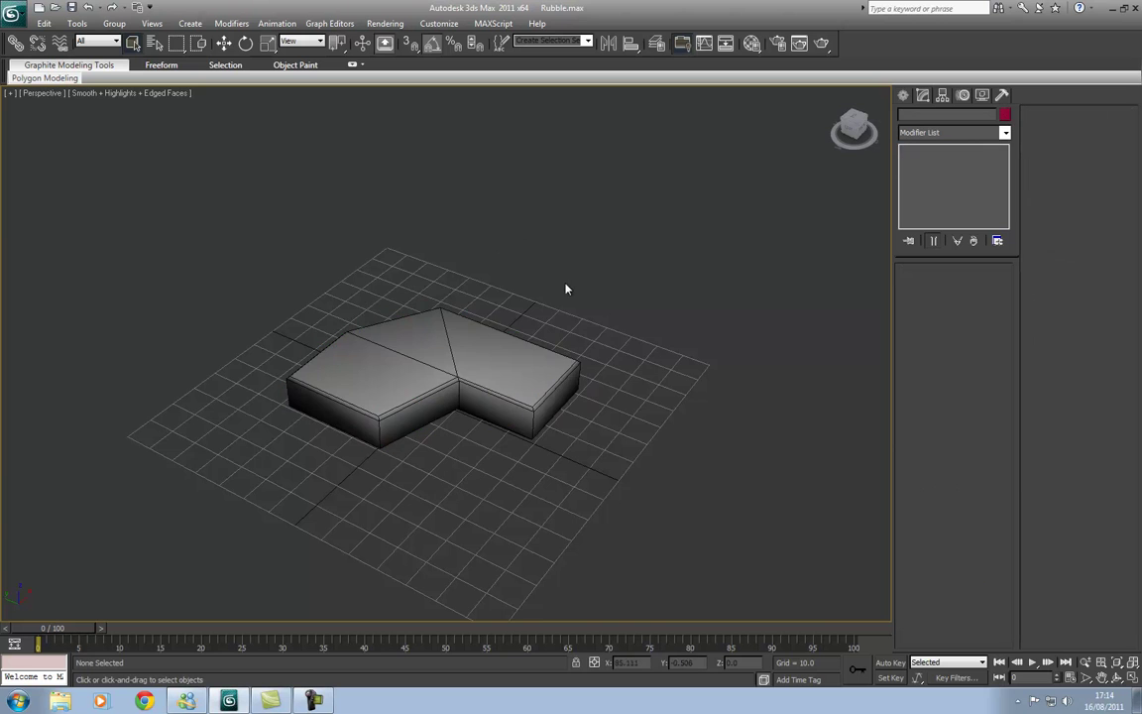
middle_drag(566, 287, 606, 308)
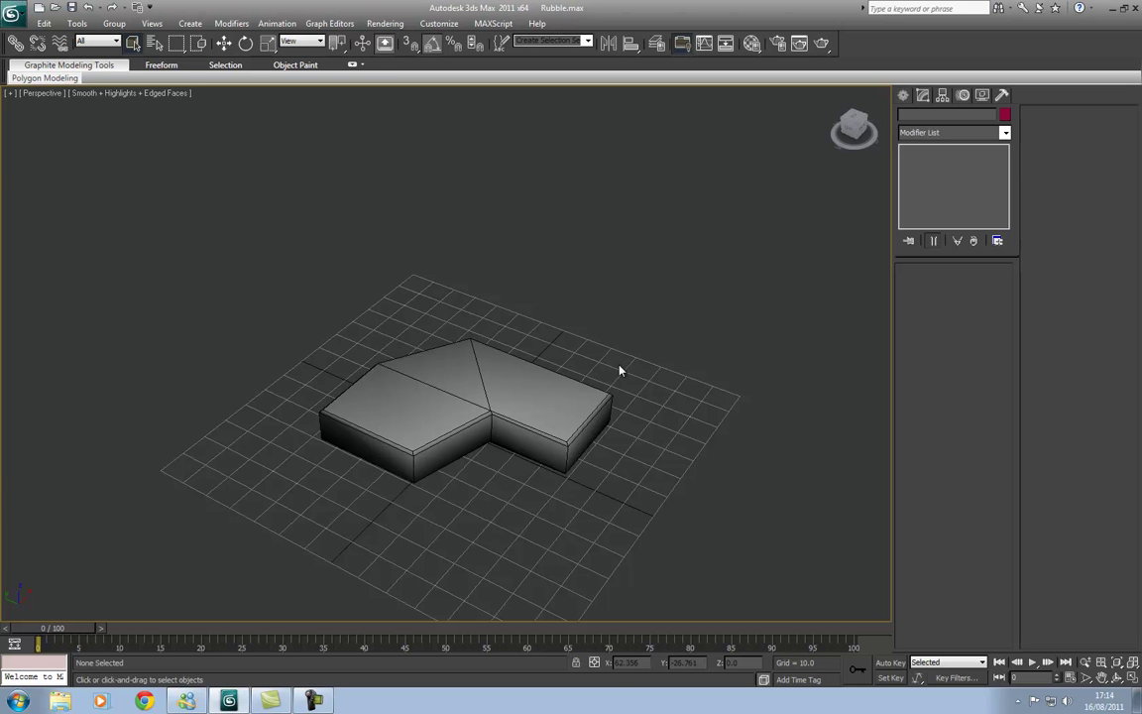
middle_drag(619, 371, 591, 339)
Unhide all objects in the scene and hide the dense High mesh that overlaps the Low slab
right_click(567, 310)
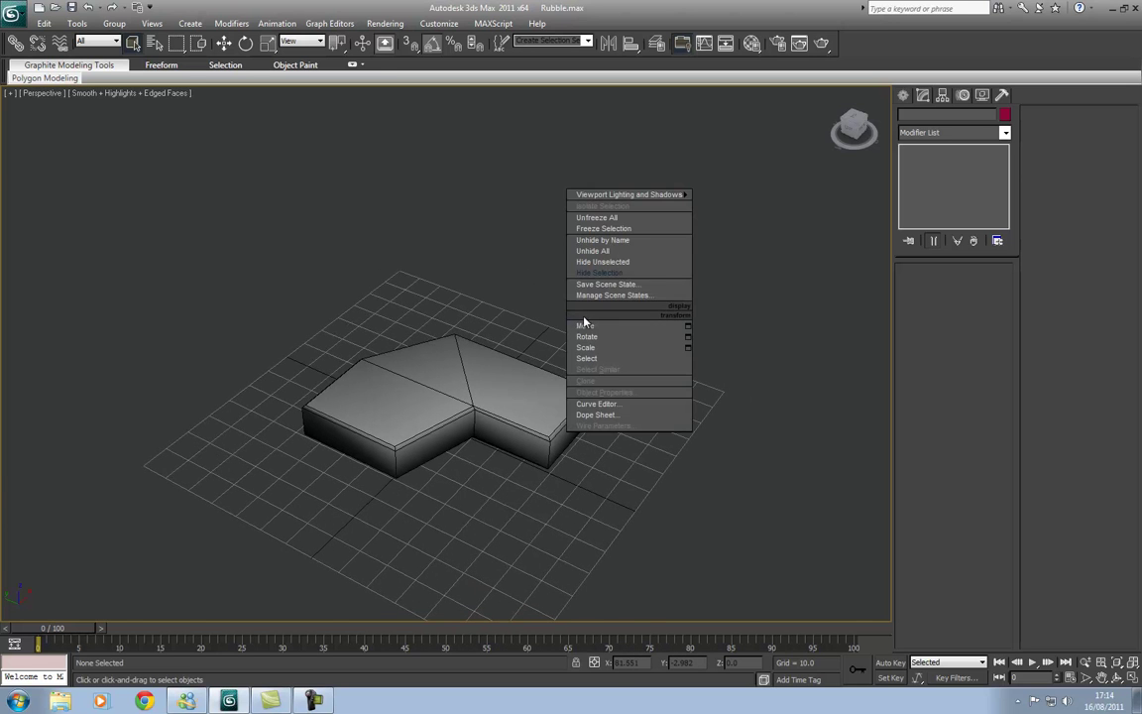
click(621, 252)
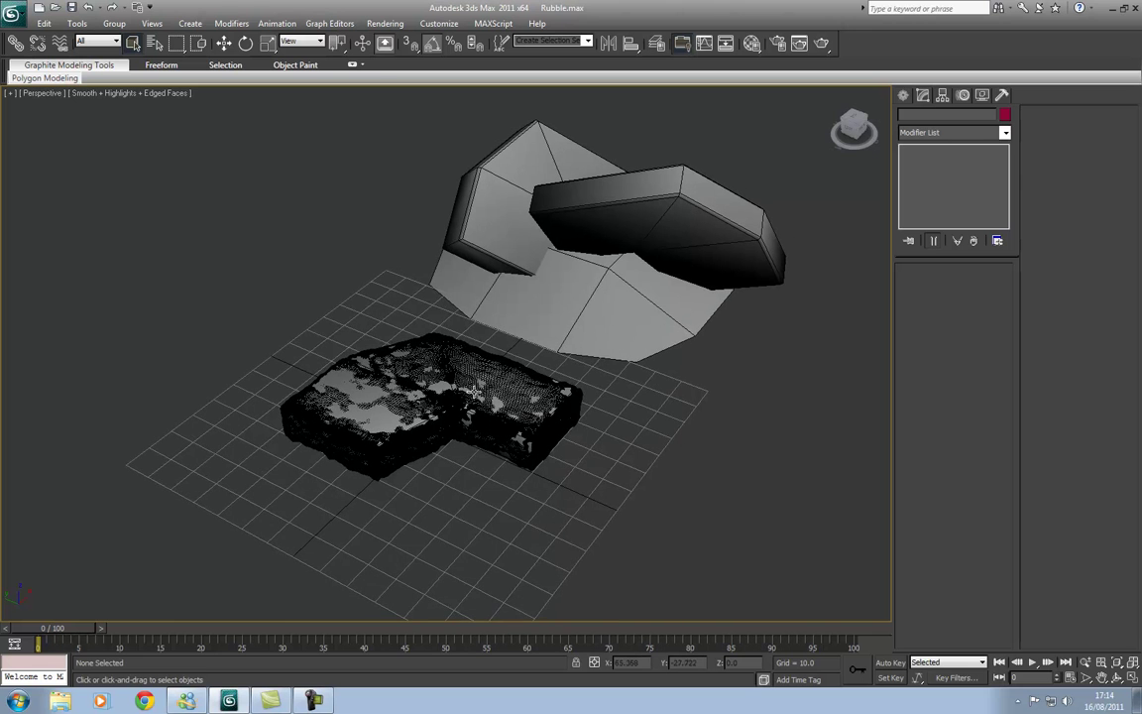
click(421, 338)
right_click(422, 340)
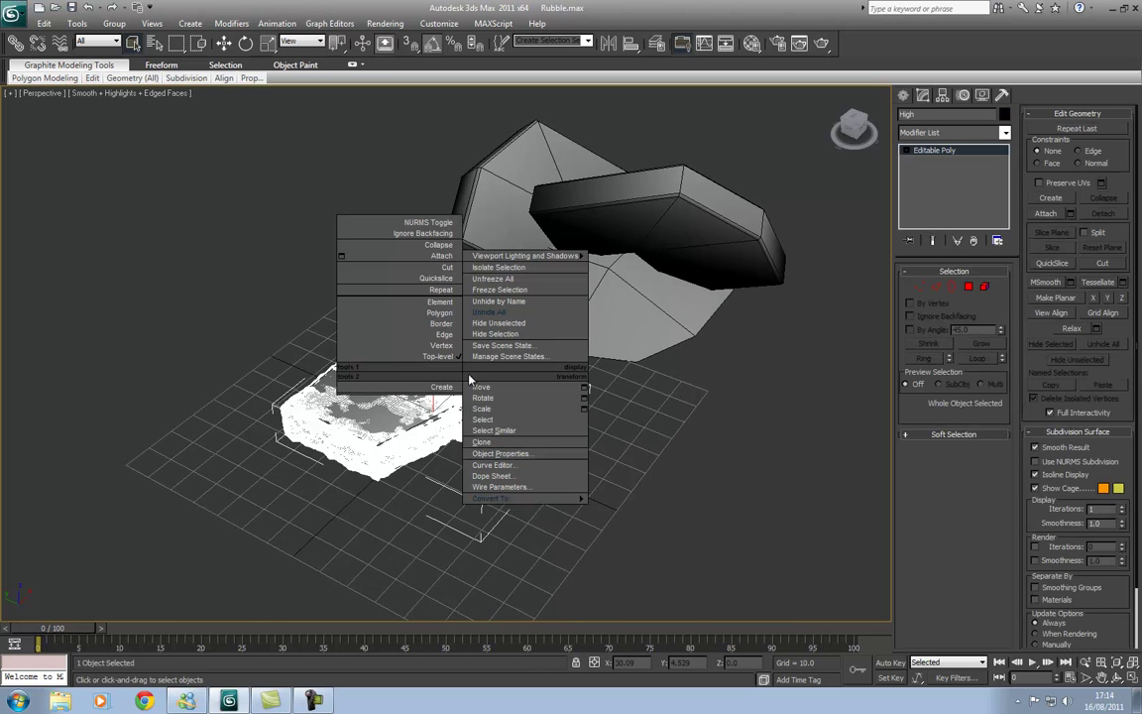
click(511, 339)
Examine the rubble pile of two tilted slabs and a round base plane from several angles
middle_drag(428, 357, 486, 365)
scroll(454, 396, up, 5)
mouse_move(433, 298)
alt+middle_down()
mouse_move(503, 353)
mouse_move(432, 324)
alt+middle_up()
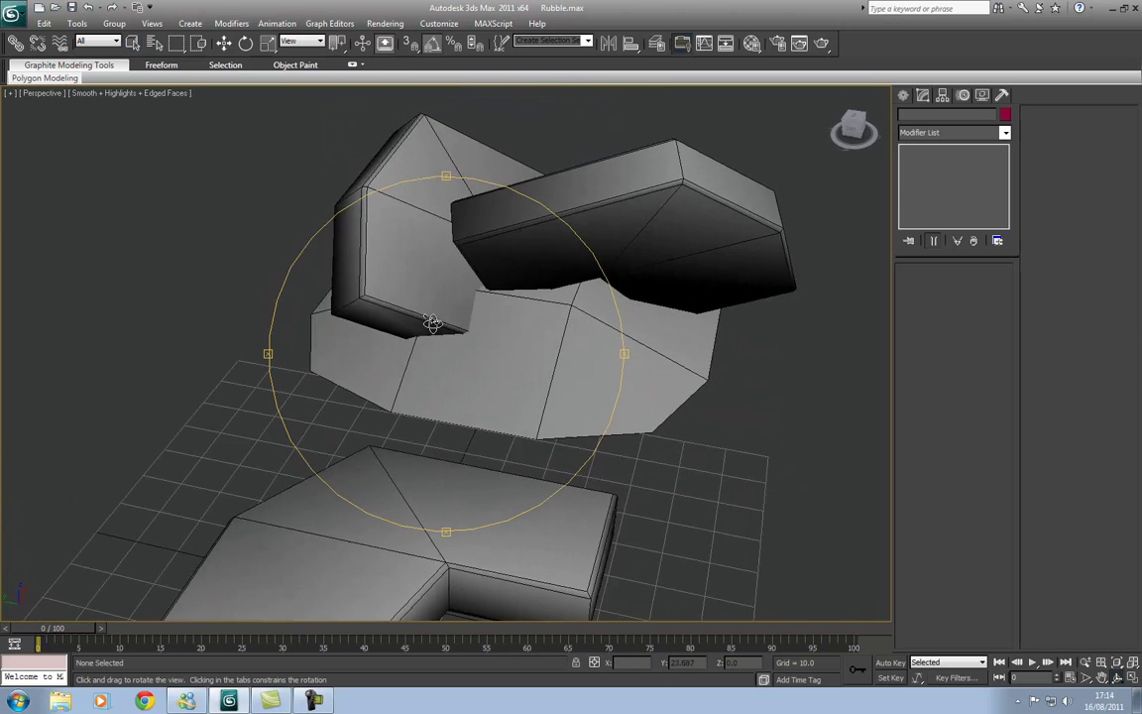
drag(432, 323, 442, 327)
middle_drag(474, 212, 467, 270)
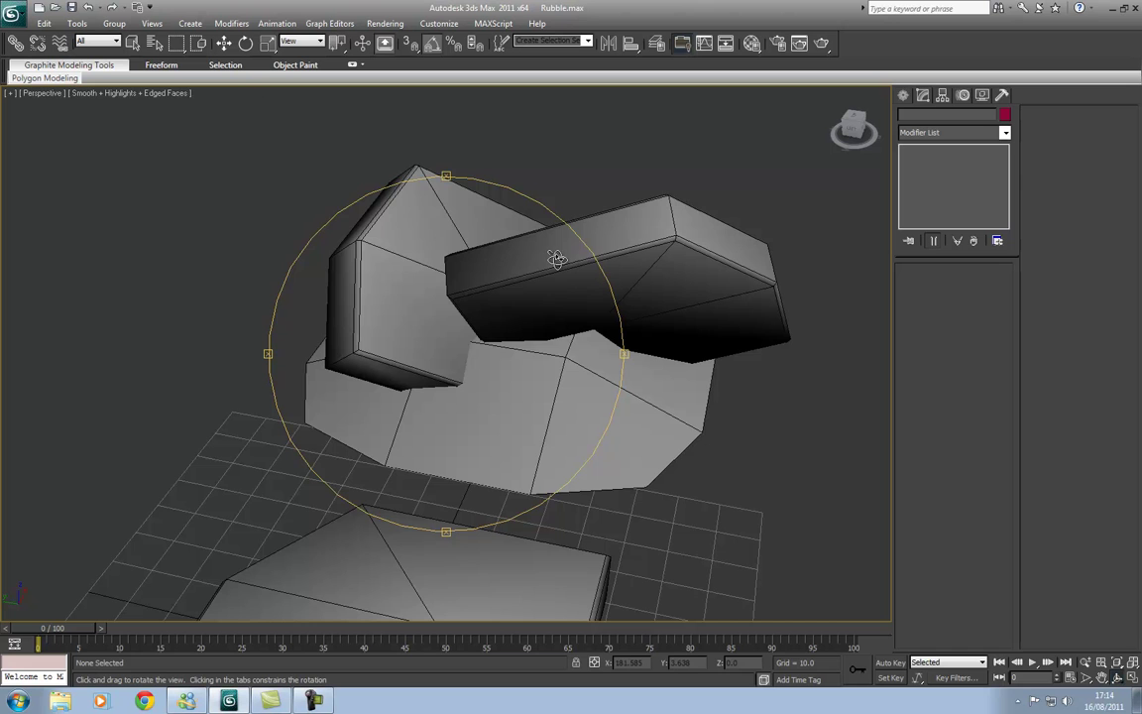
alt+middle_drag(567, 255, 556, 276)
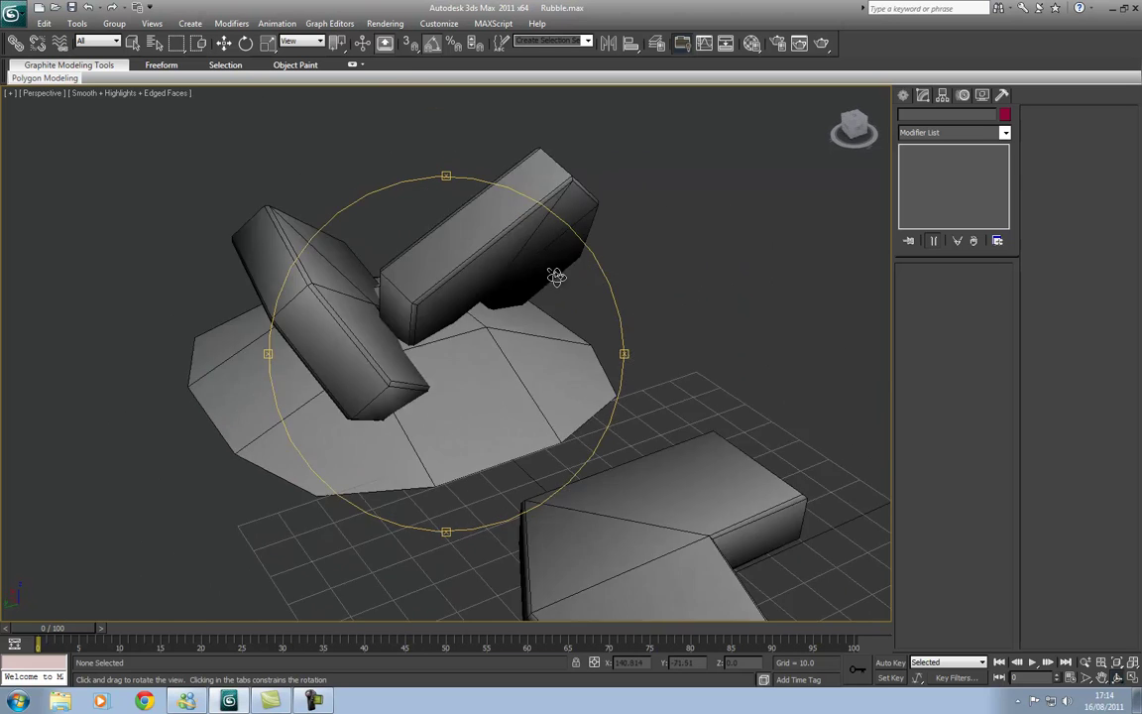
drag(556, 276, 457, 265)
click(224, 45)
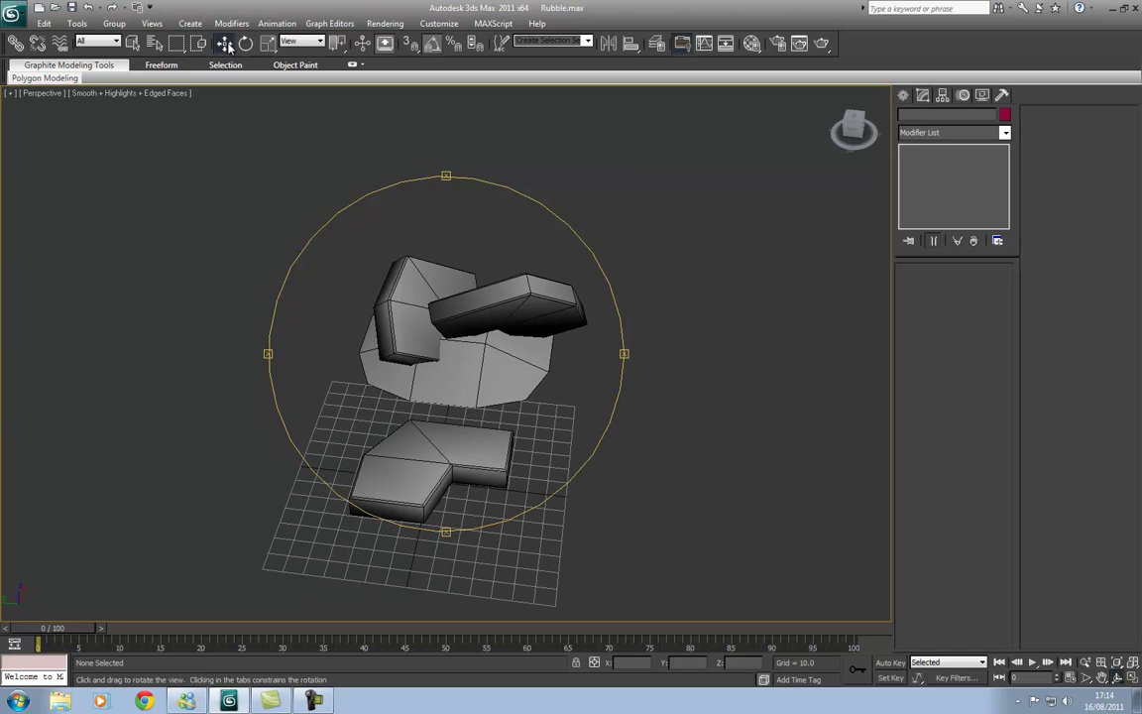
Inspect the UV layout of the upright Low001 slab in the pile and close it again
click(398, 268)
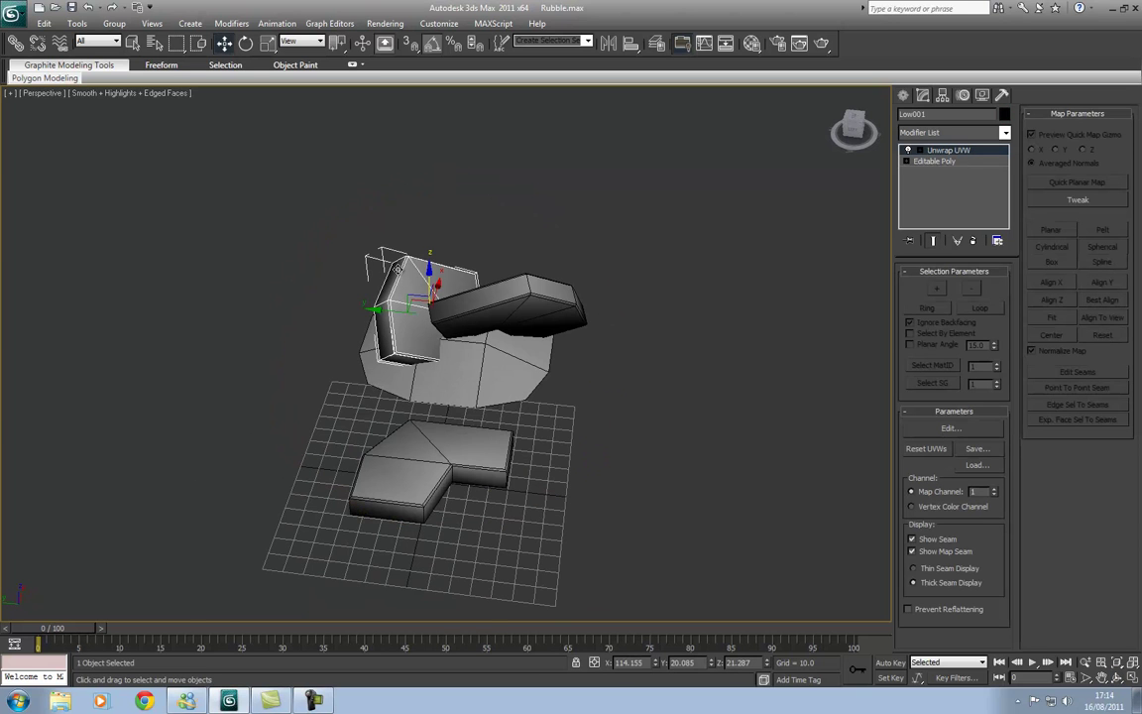
click(944, 429)
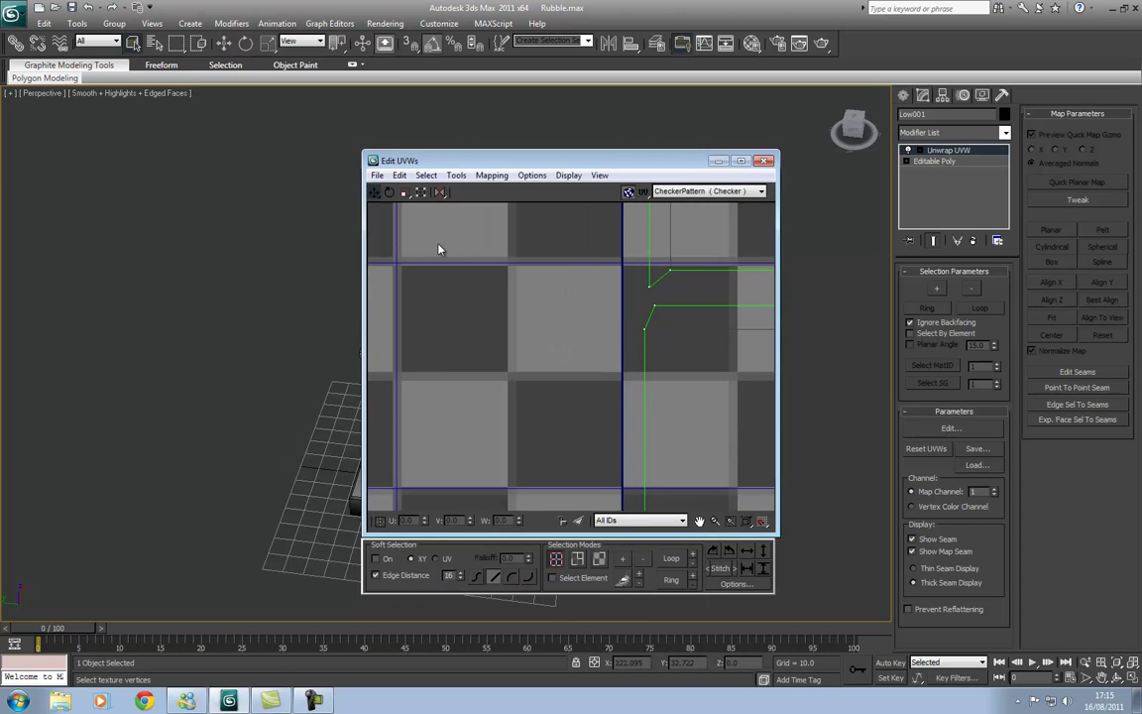
scroll(561, 380, down, 5)
scroll(492, 360, down, 4)
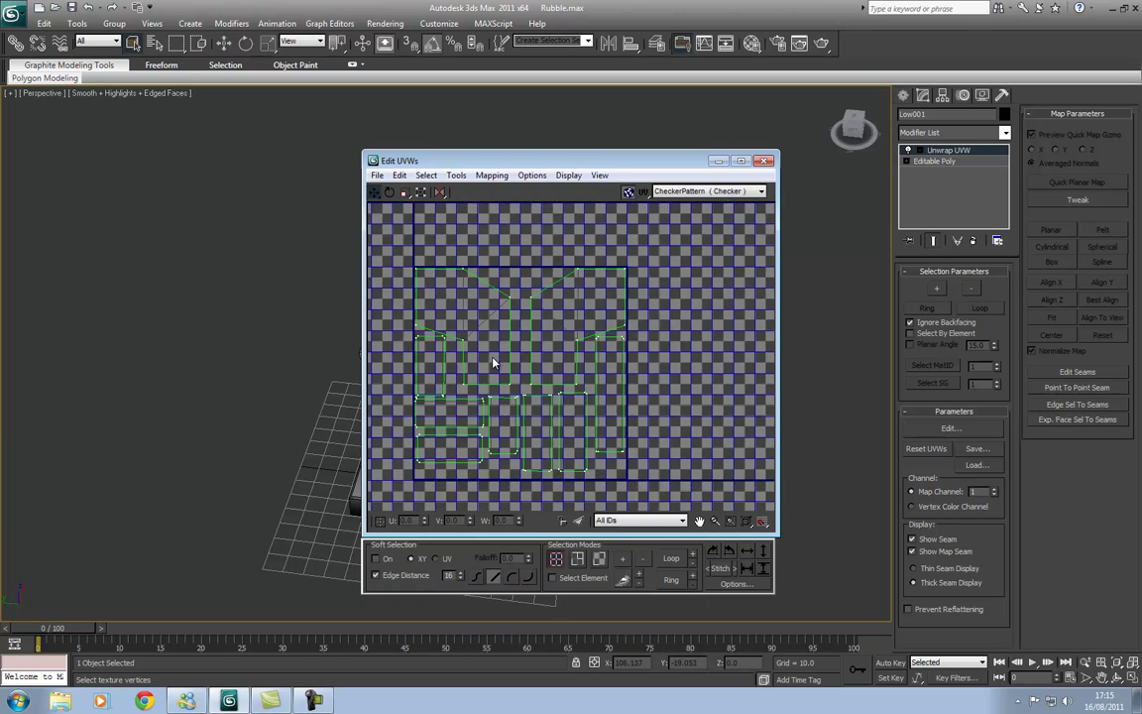
click(763, 160)
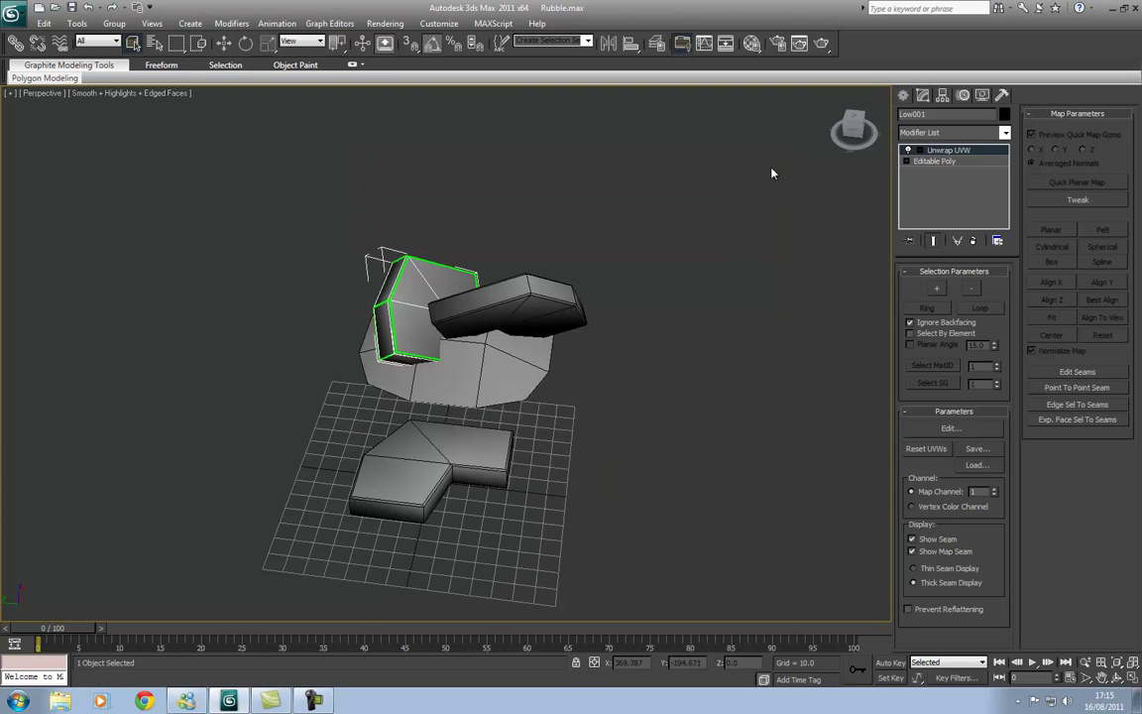
click(954, 151)
click(637, 382)
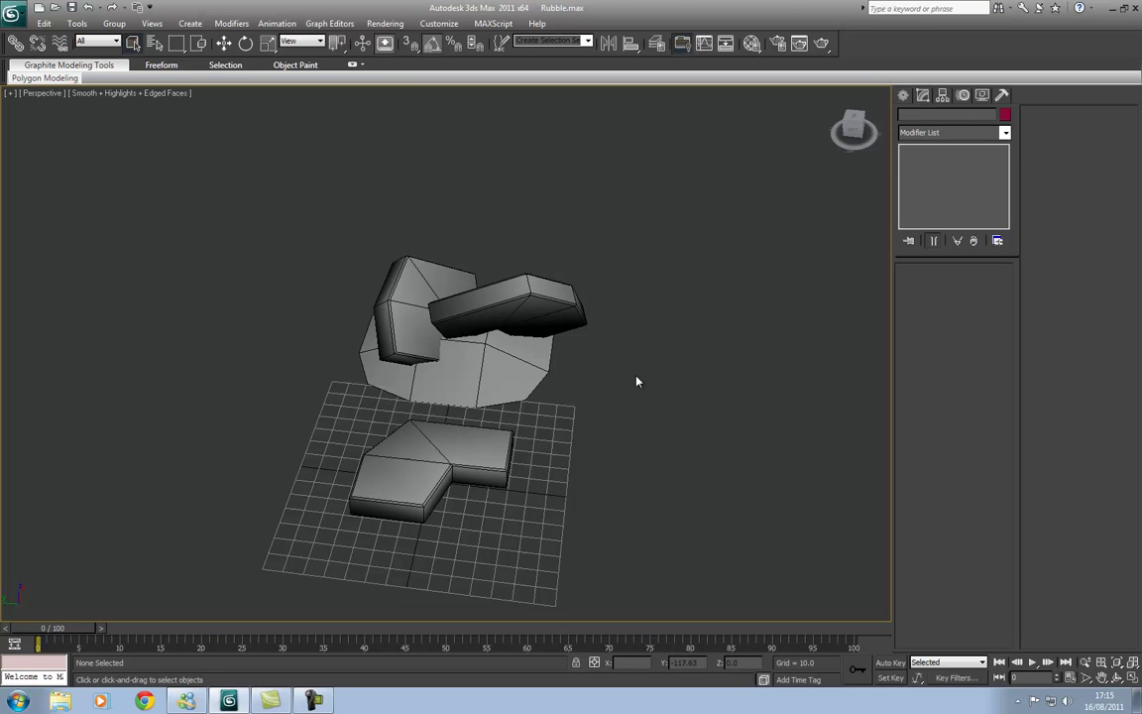
Inspect the UV layout of the round base plane Plane001 and close it again
click(535, 382)
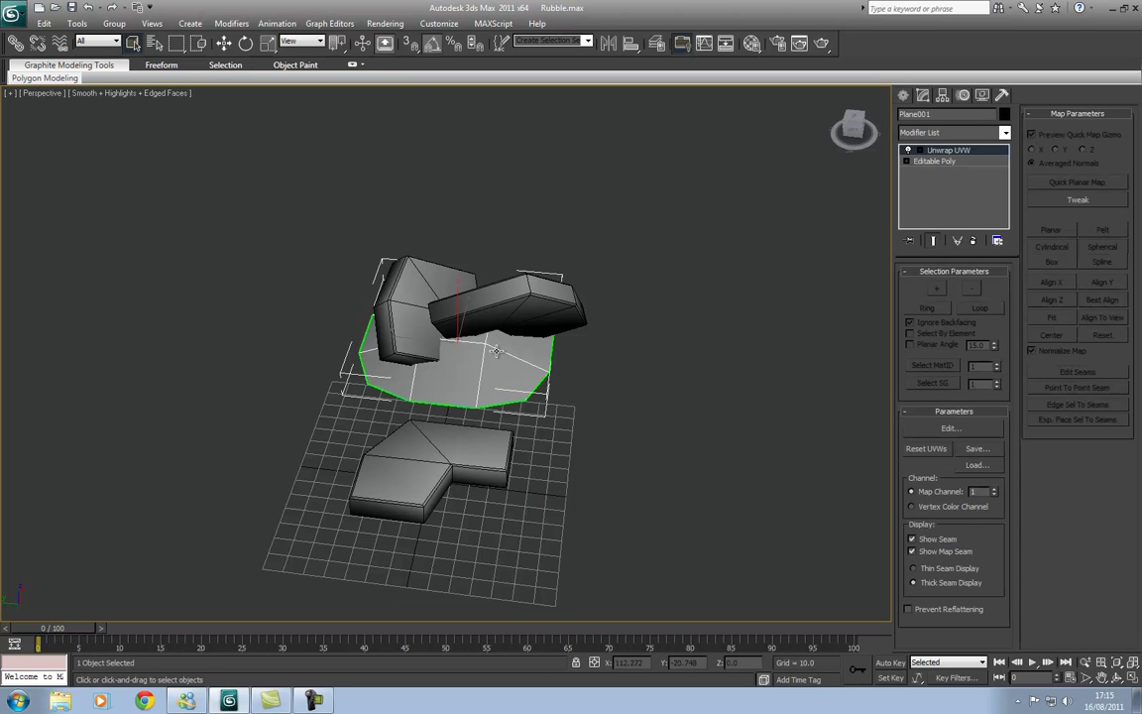
click(948, 428)
scroll(198, 307, down, 3)
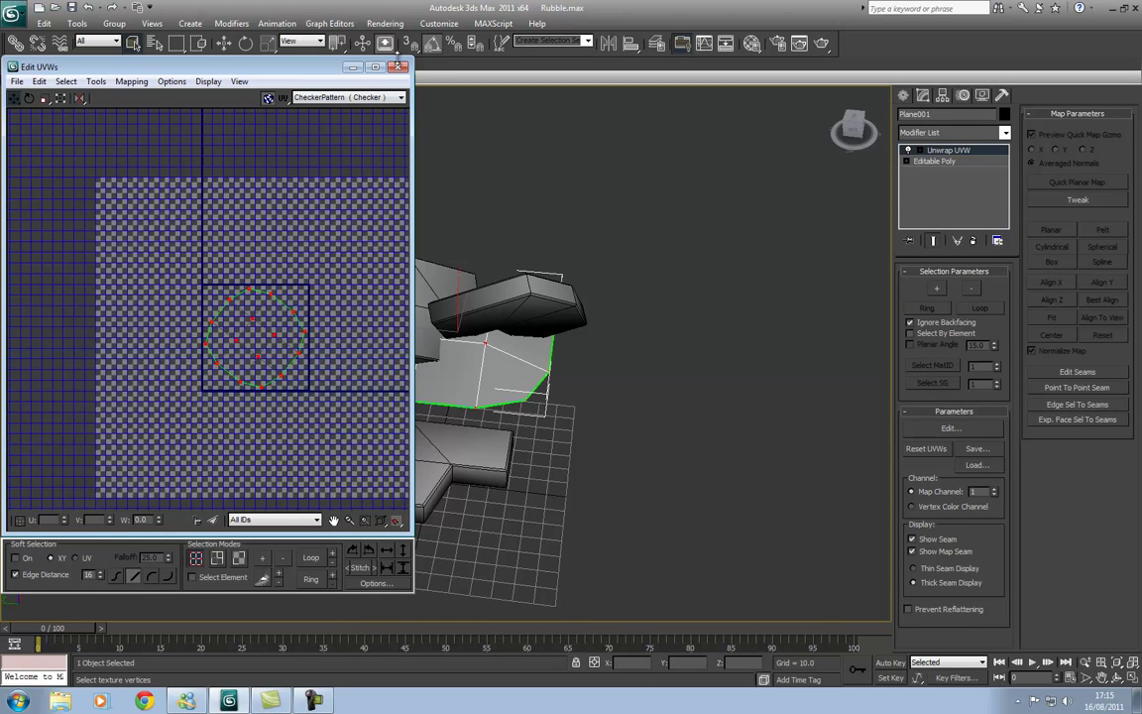
click(399, 67)
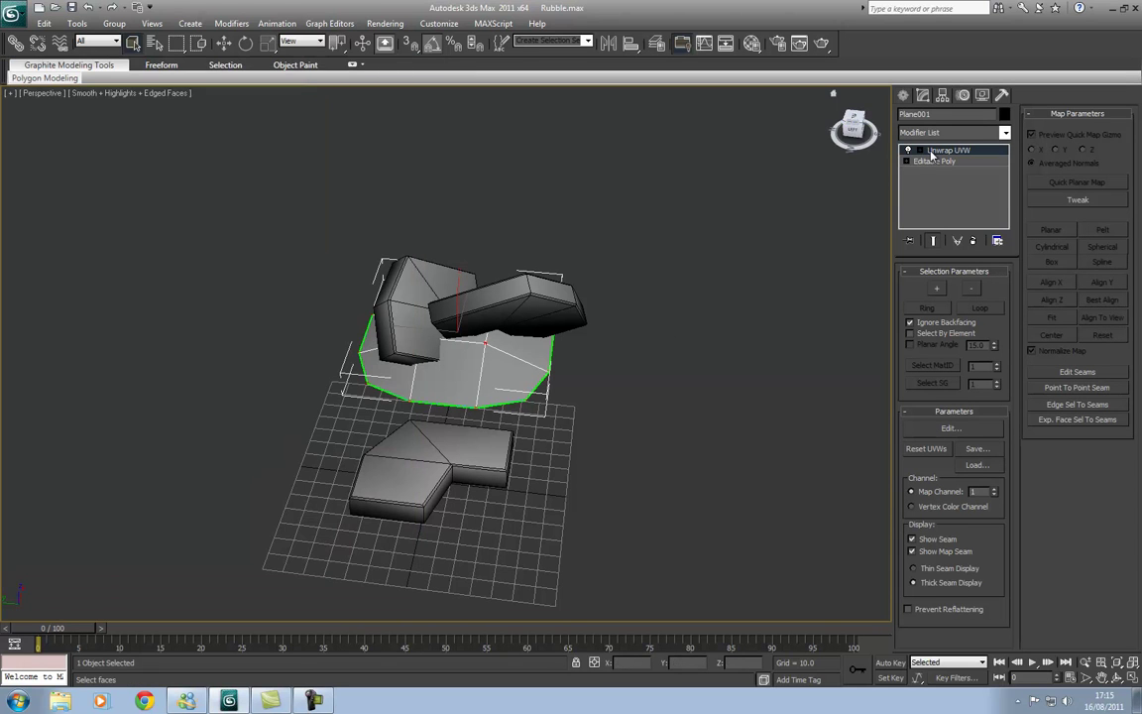
click(721, 276)
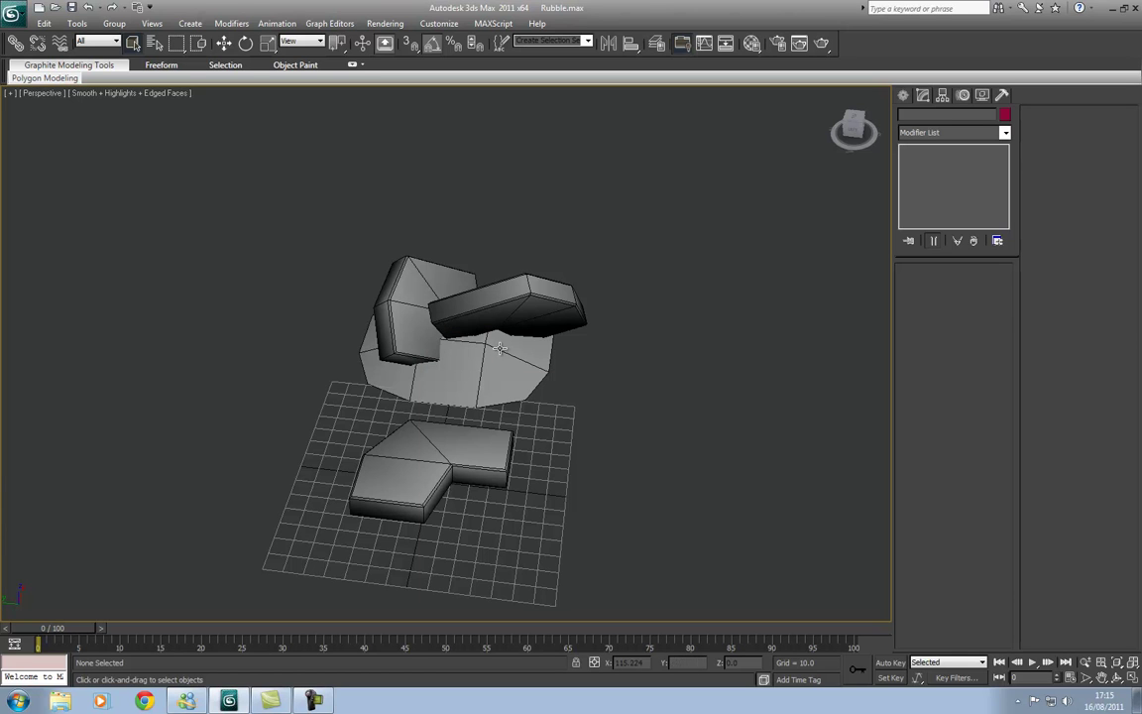
Hide the original Low slab lying on the grid
mouse_move(536, 379)
middle_down()
mouse_move(527, 324)
mouse_move(553, 380)
middle_up()
drag(320, 448, 461, 548)
right_click(426, 468)
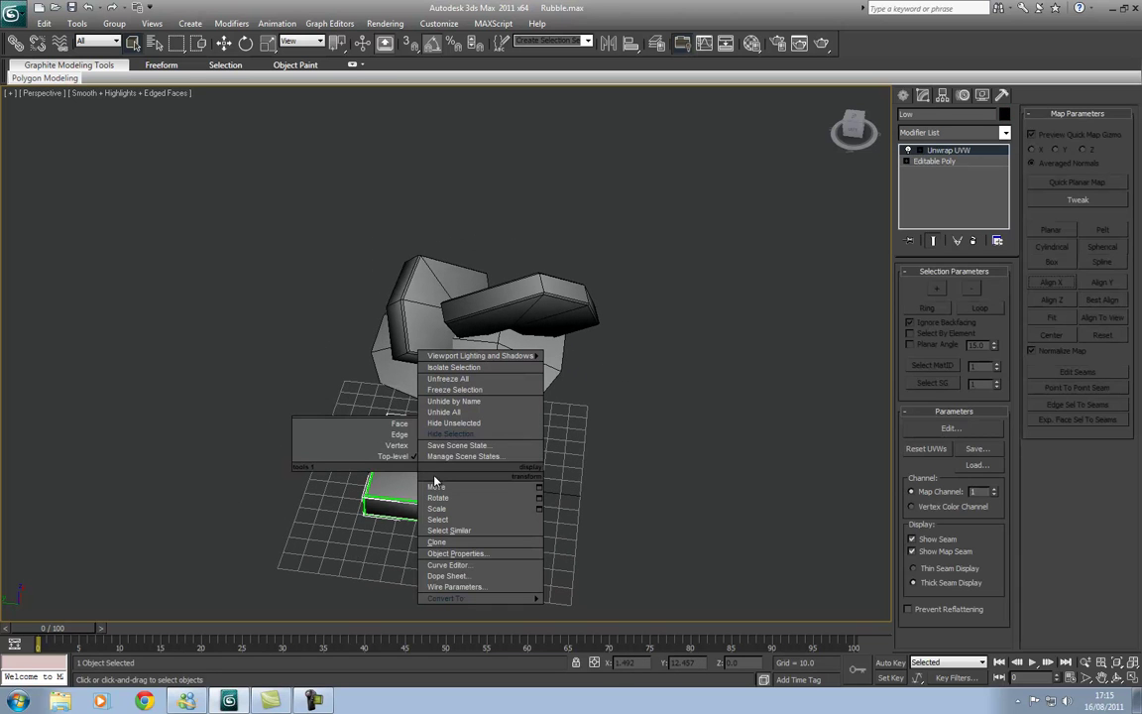
click(486, 444)
middle_drag(463, 464, 441, 509)
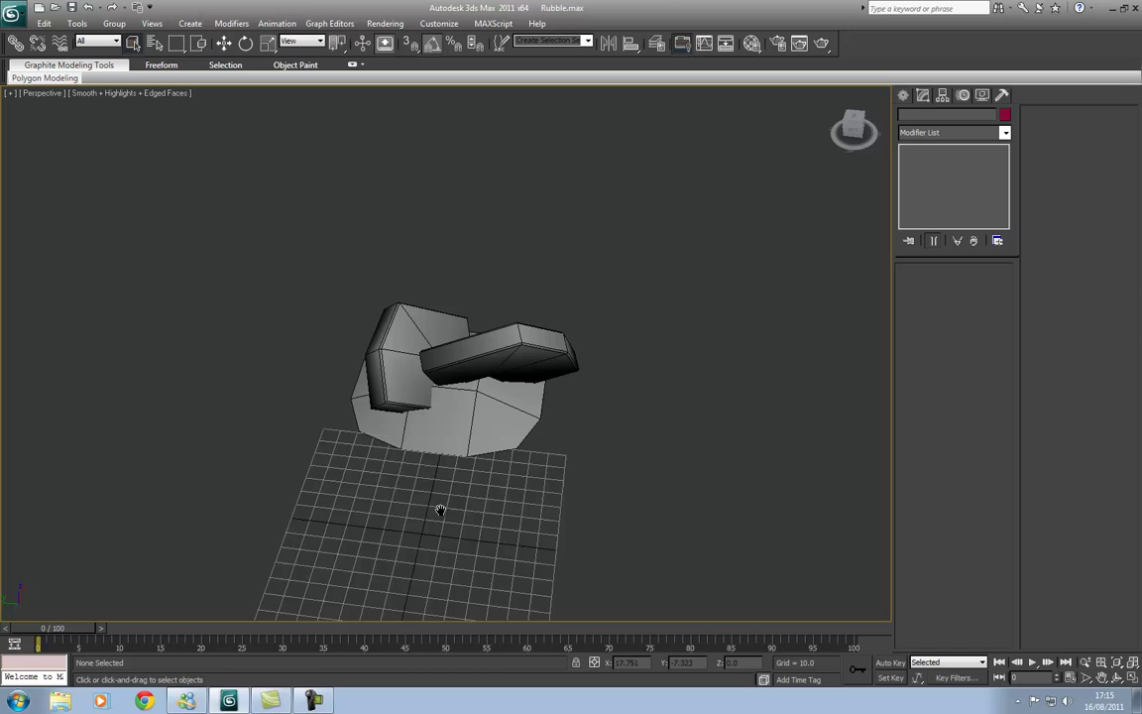
scroll(442, 506, up, 2)
key(ctrl+r)
drag(446, 339, 447, 351)
alt+middle_drag(446, 352, 452, 349)
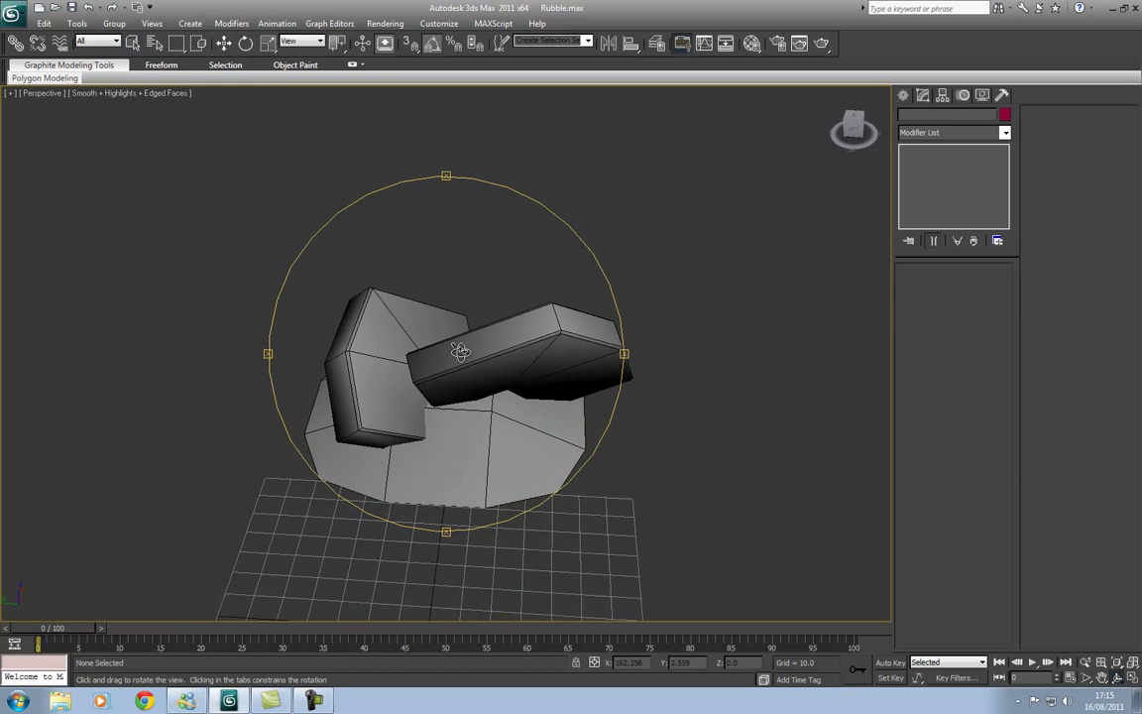
click(224, 43)
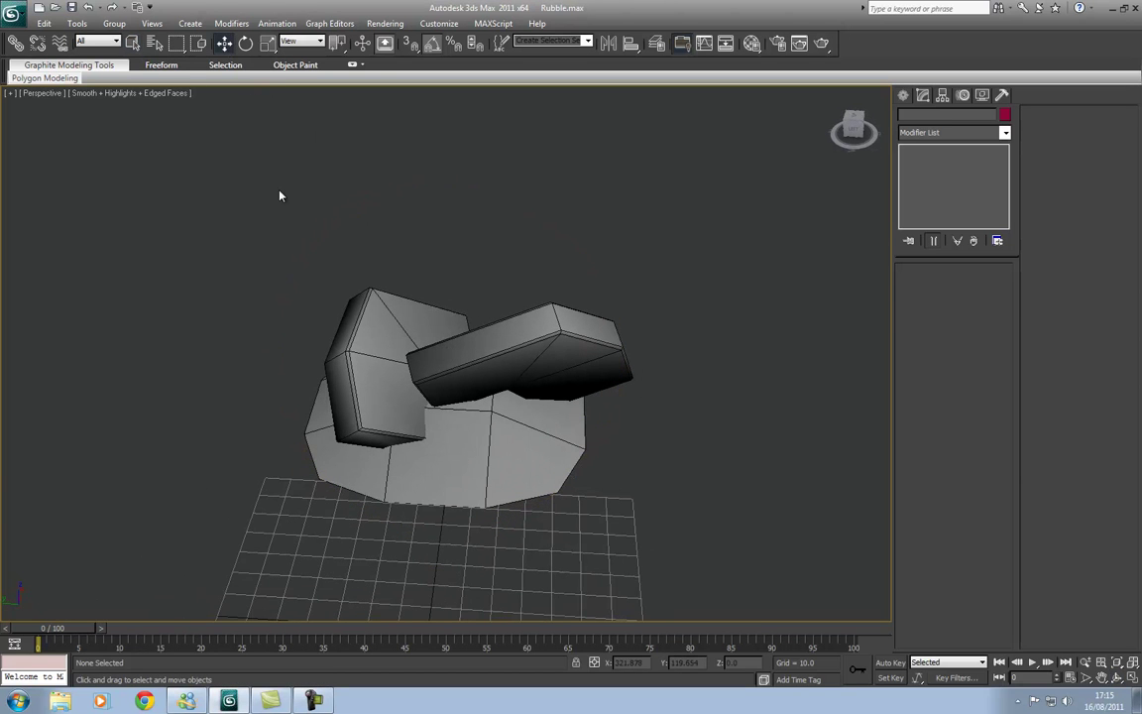
click(337, 297)
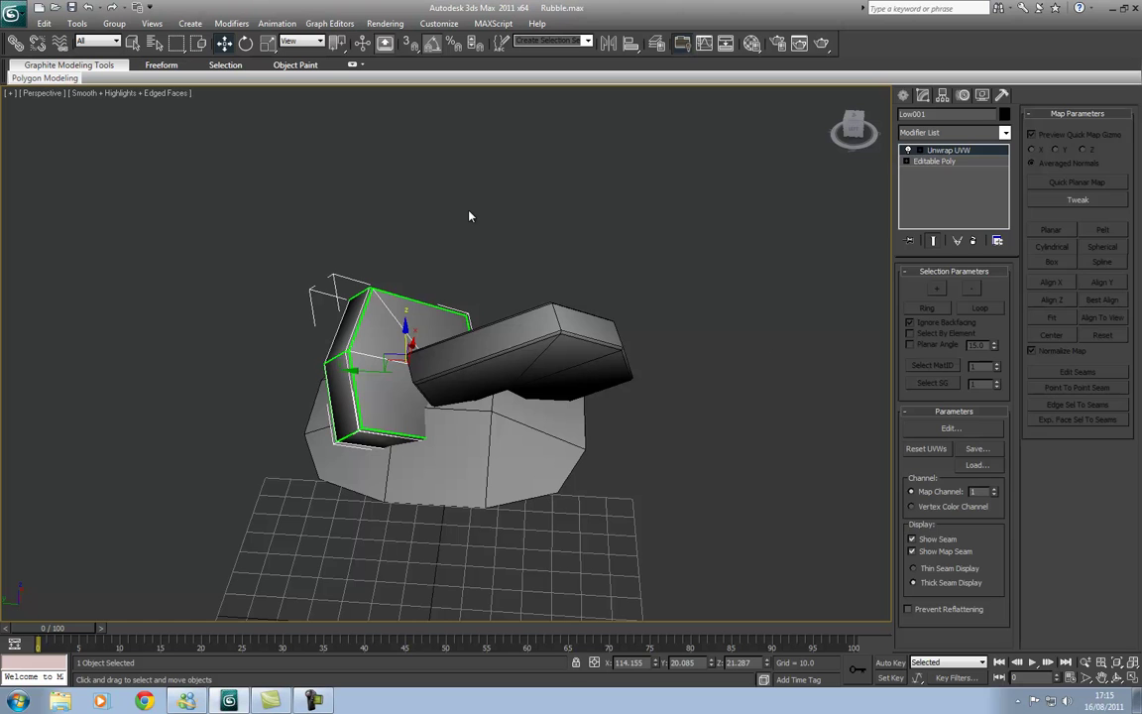
click(248, 212)
Select both slabs and the round base plane and move them together onto the middle of the grid
drag(248, 212, 628, 520)
middle_drag(601, 496, 563, 443)
key(ctrl+r)
drag(387, 307, 303, 288)
click(224, 43)
scroll(388, 301, down, 3)
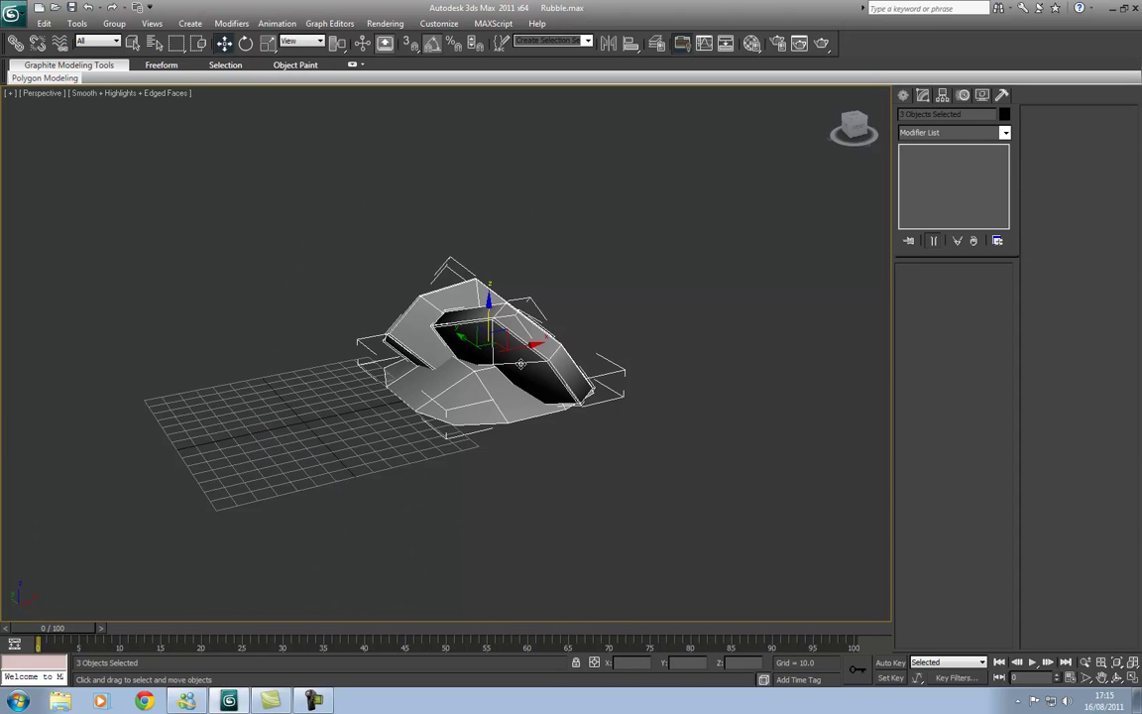
drag(469, 327, 279, 364)
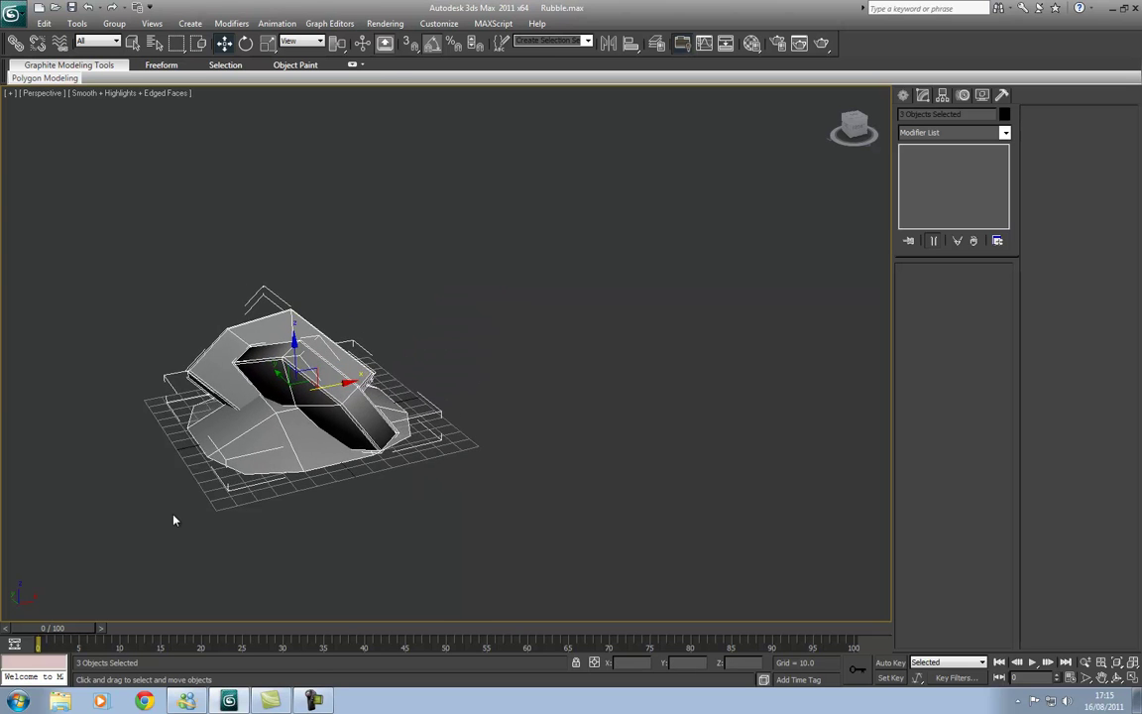
Convert the two slabs and the round base plane to Editable Poly and deselect them
middle_drag(173, 520, 318, 497)
key(ctrl+r)
drag(280, 379, 349, 377)
scroll(339, 353, up, 3)
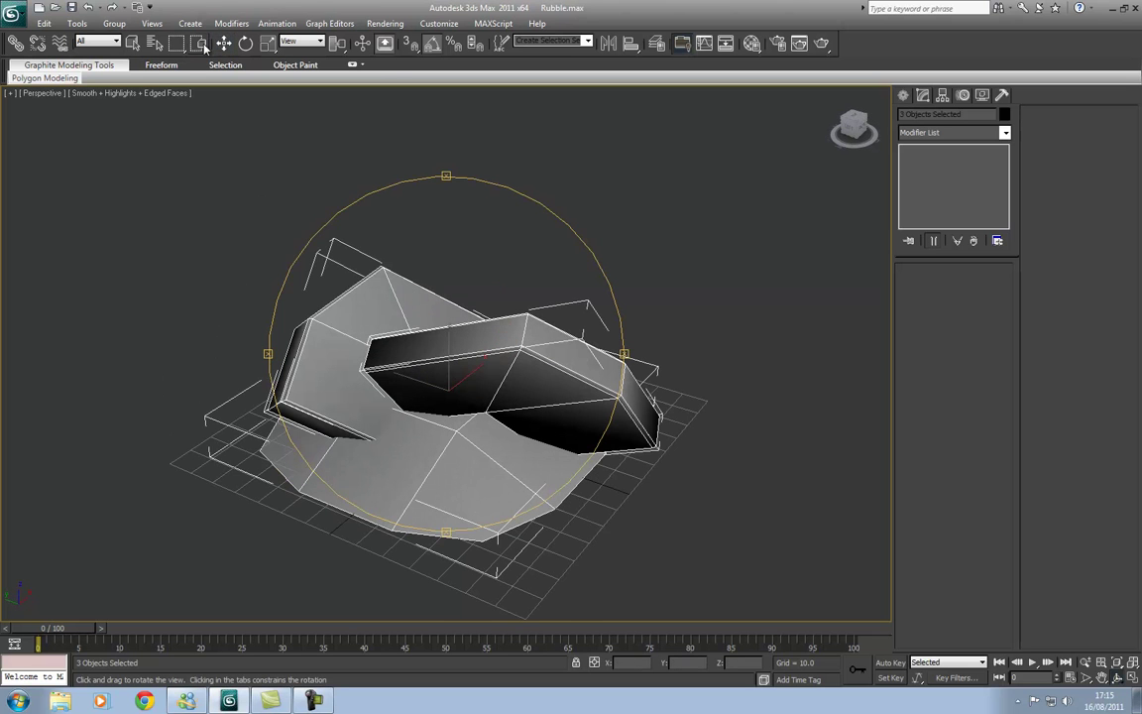
click(224, 42)
right_click(479, 335)
mouse_move(436, 461)
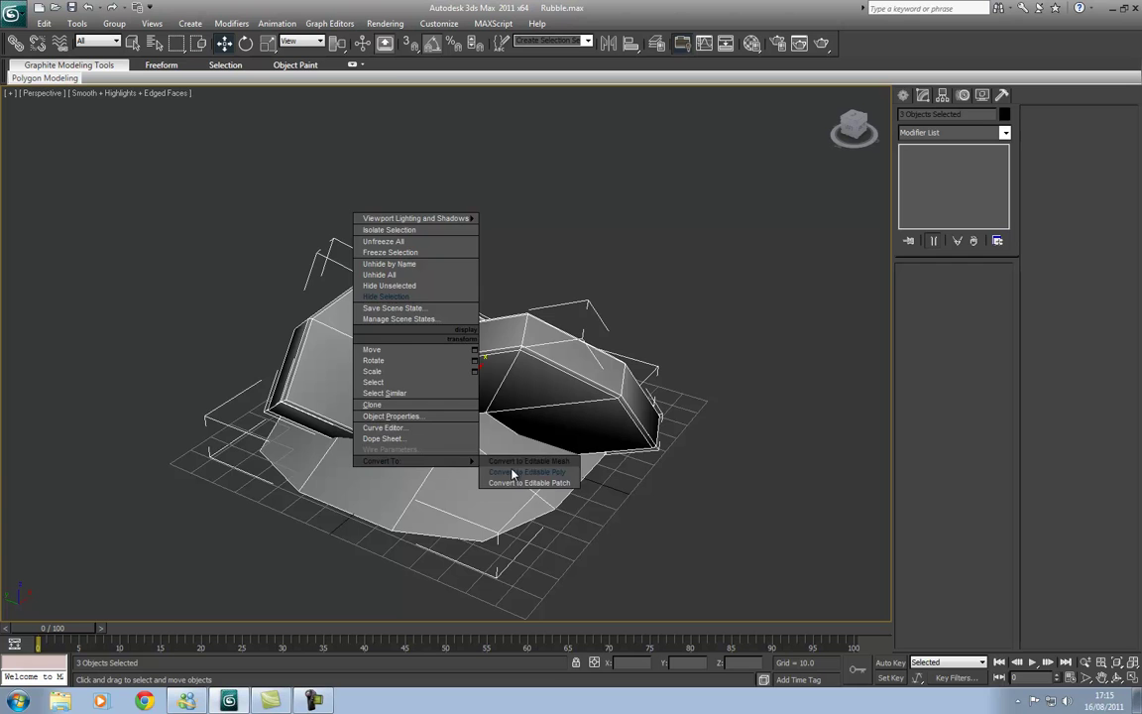
click(512, 473)
click(644, 518)
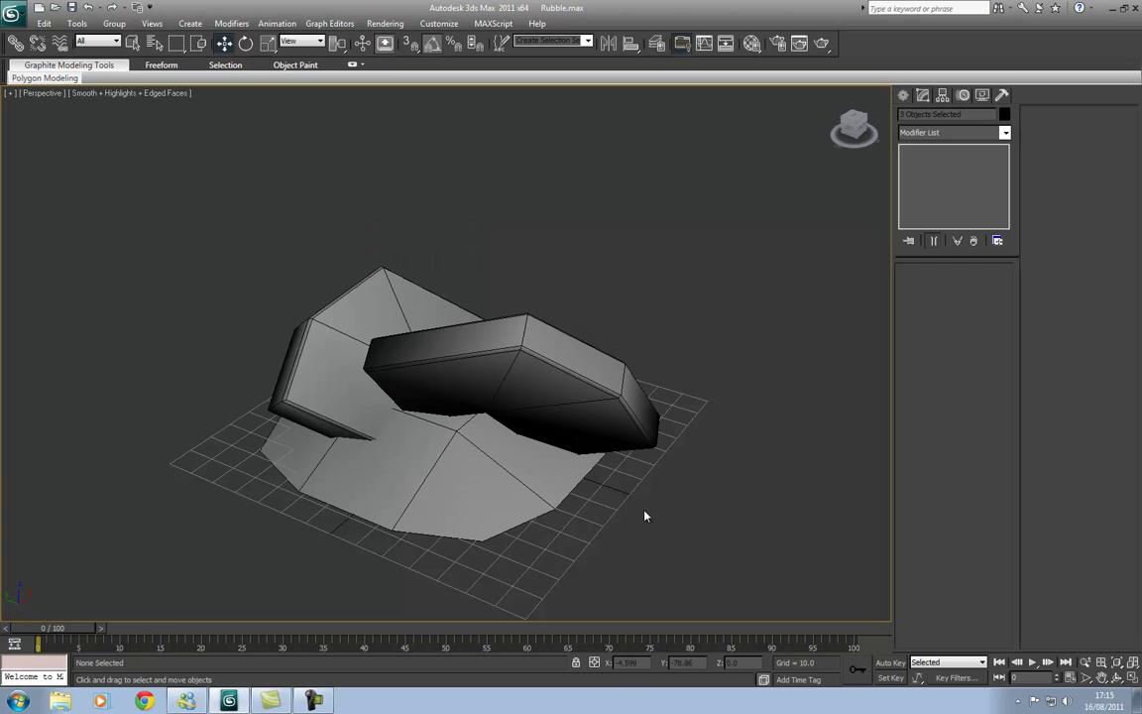
Attach Plane001 and Low002 to the upright Low001 slab so the rubble pile is one mesh
click(359, 319)
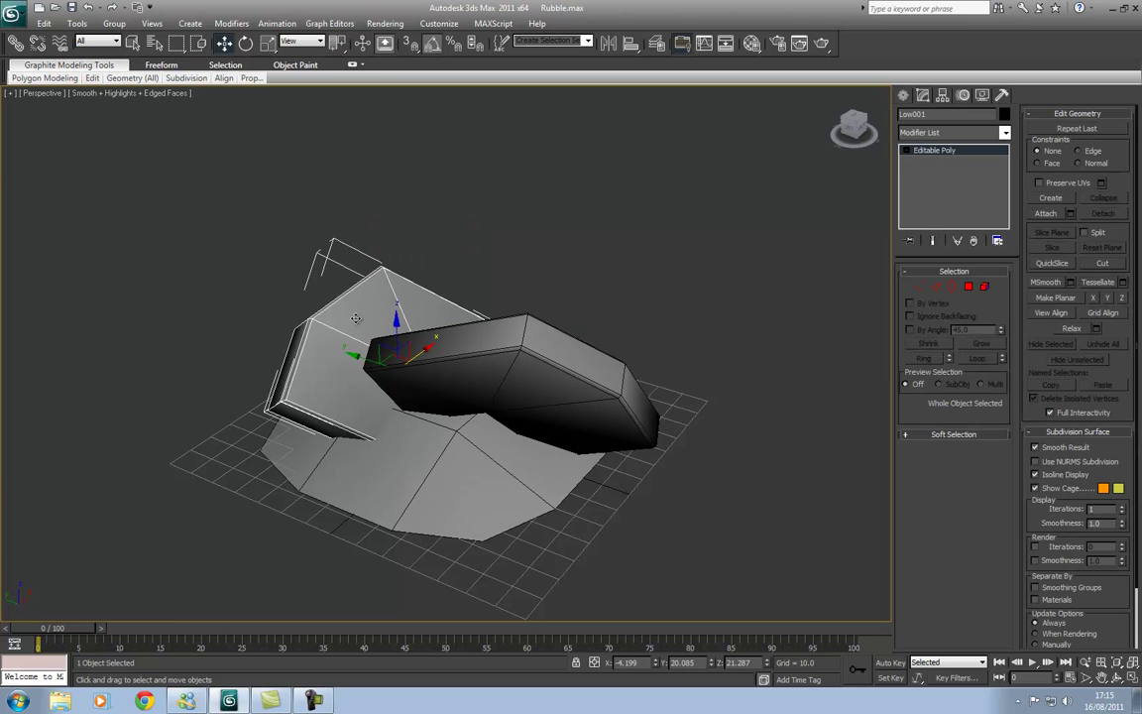
click(1071, 216)
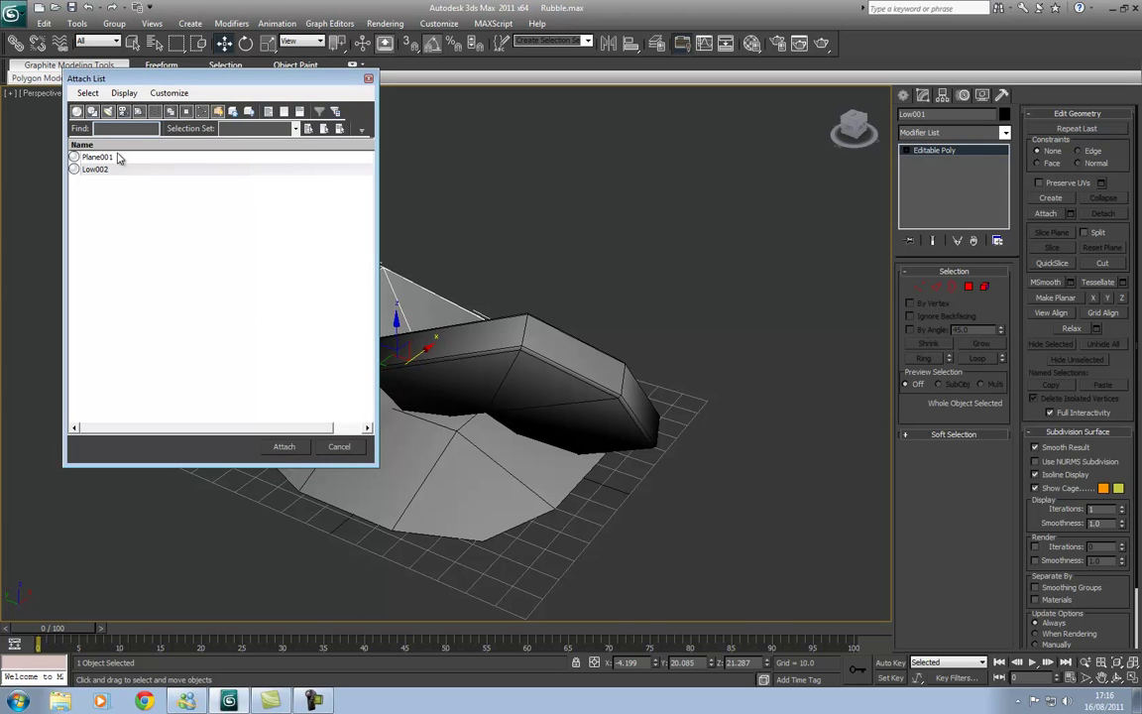
drag(117, 158, 111, 169)
click(284, 446)
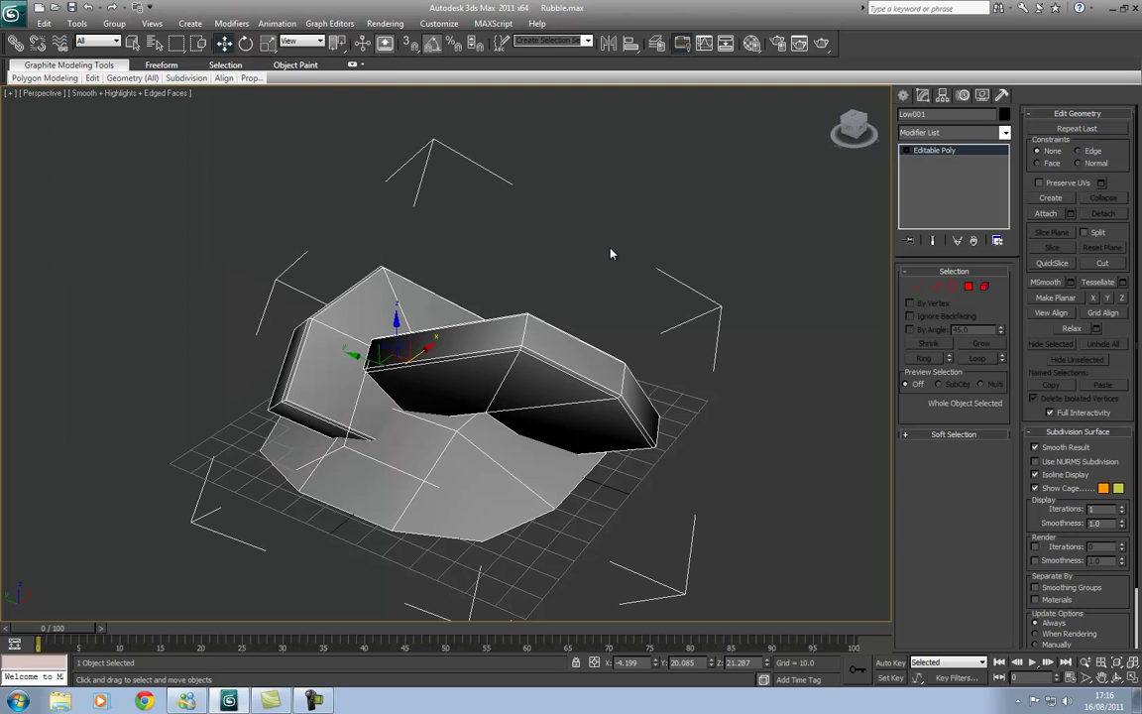
click(610, 254)
click(525, 350)
Apply an Unwrap UVW modifier to the combined rubble mesh and open its UV layout for editing
click(965, 134)
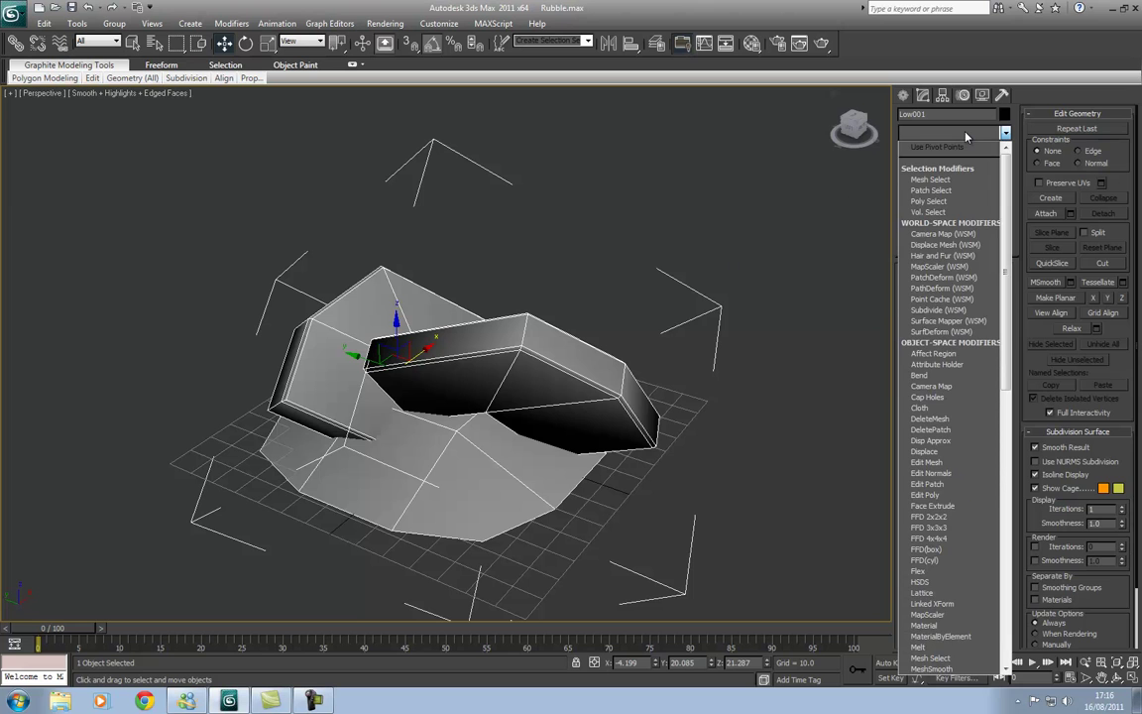
key(u)
key(Return)
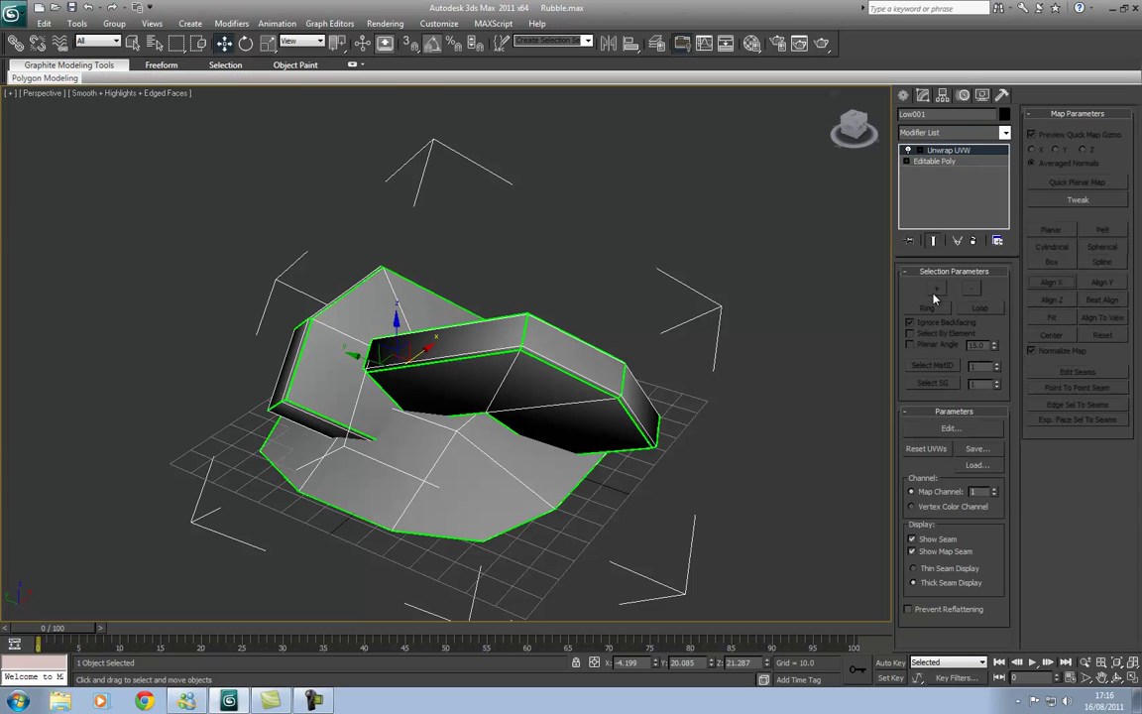
click(947, 428)
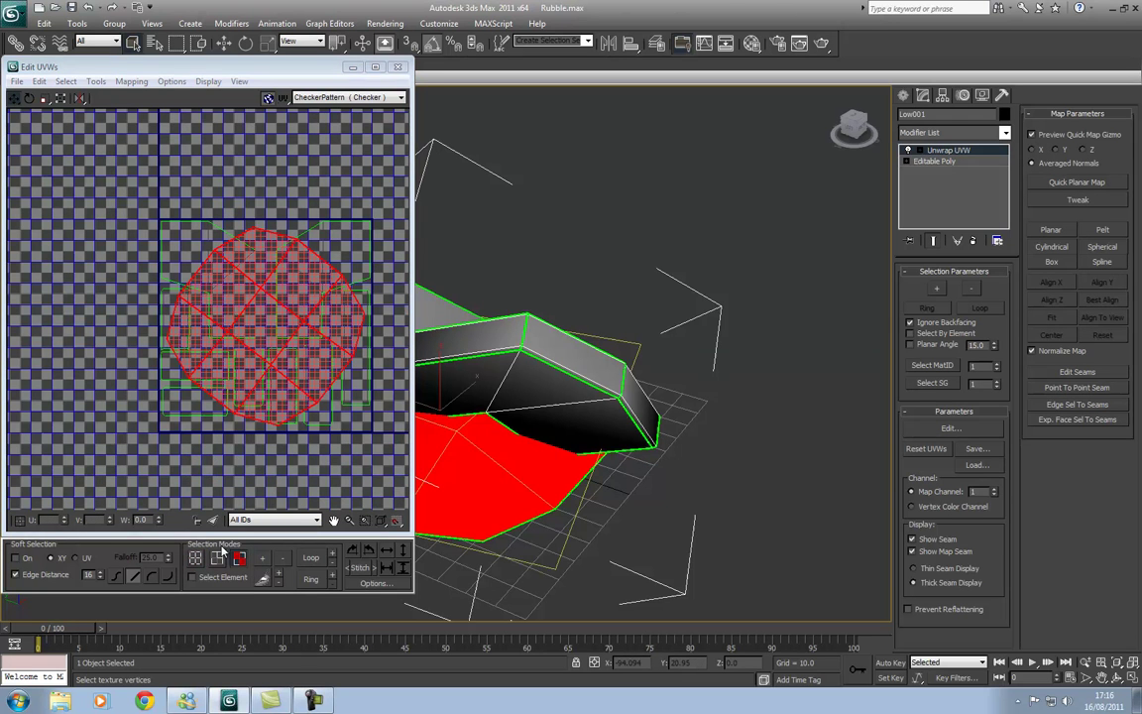
Select all UV faces of the rubble mesh, copy their UVs and close the UV editor
middle_drag(111, 422, 138, 441)
click(135, 362)
middle_drag(135, 361, 141, 371)
scroll(156, 382, down, 2)
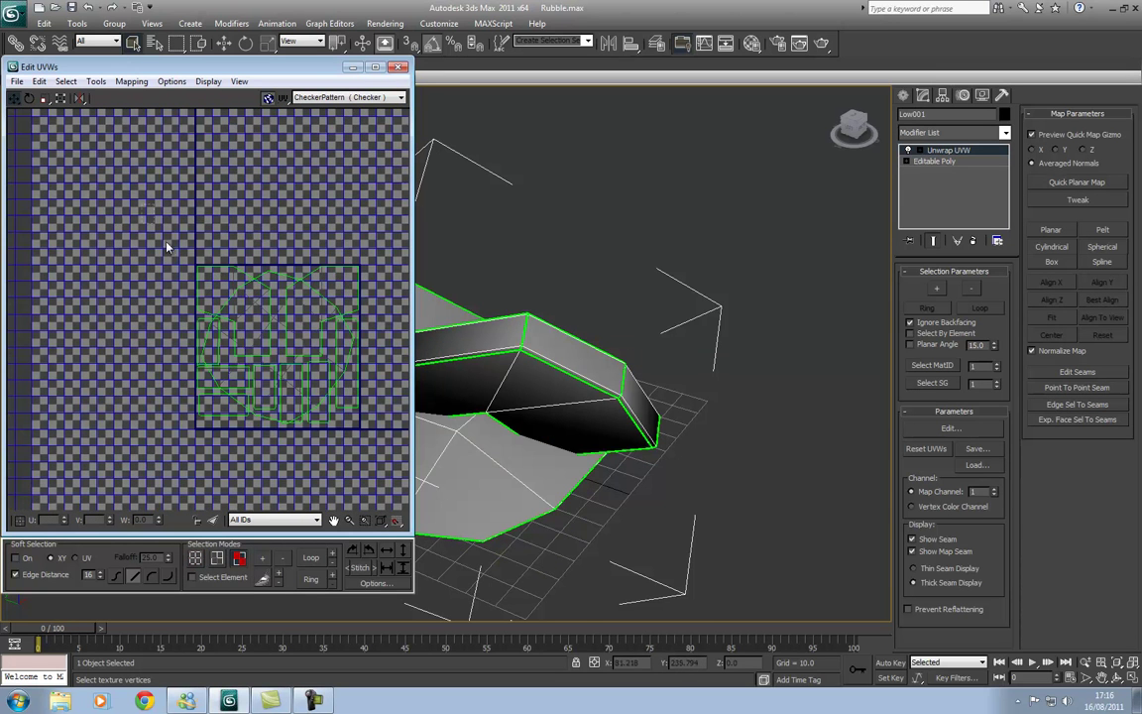
drag(166, 248, 353, 426)
middle_drag(274, 353, 237, 301)
click(39, 81)
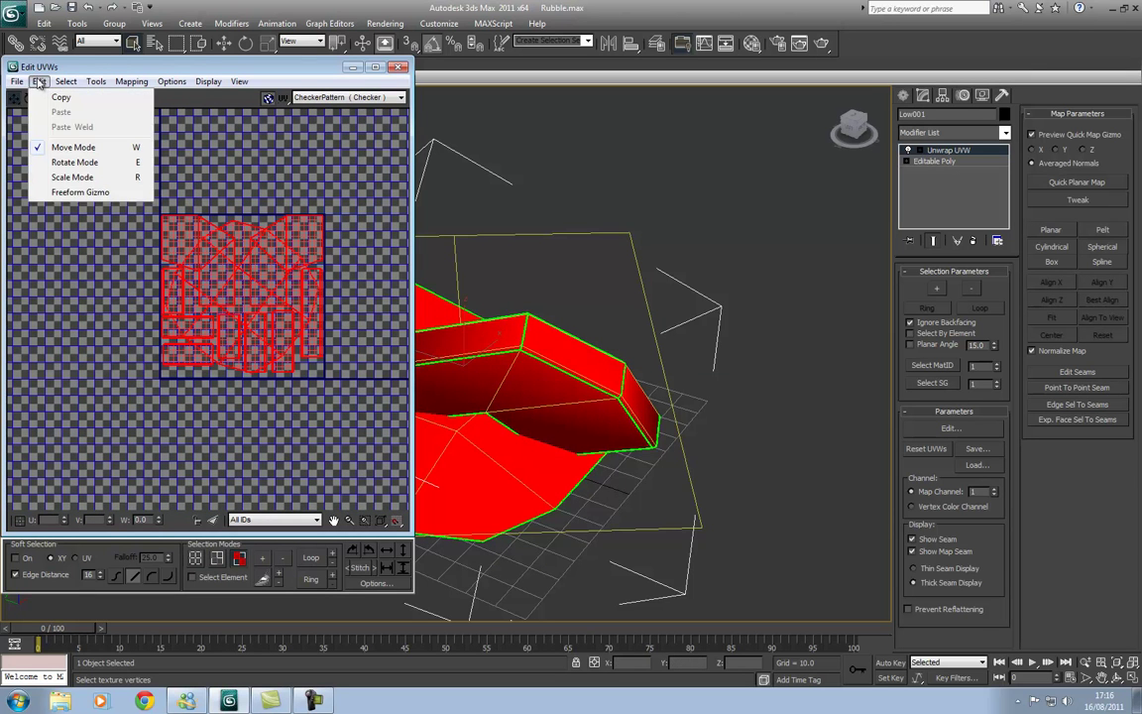
click(46, 98)
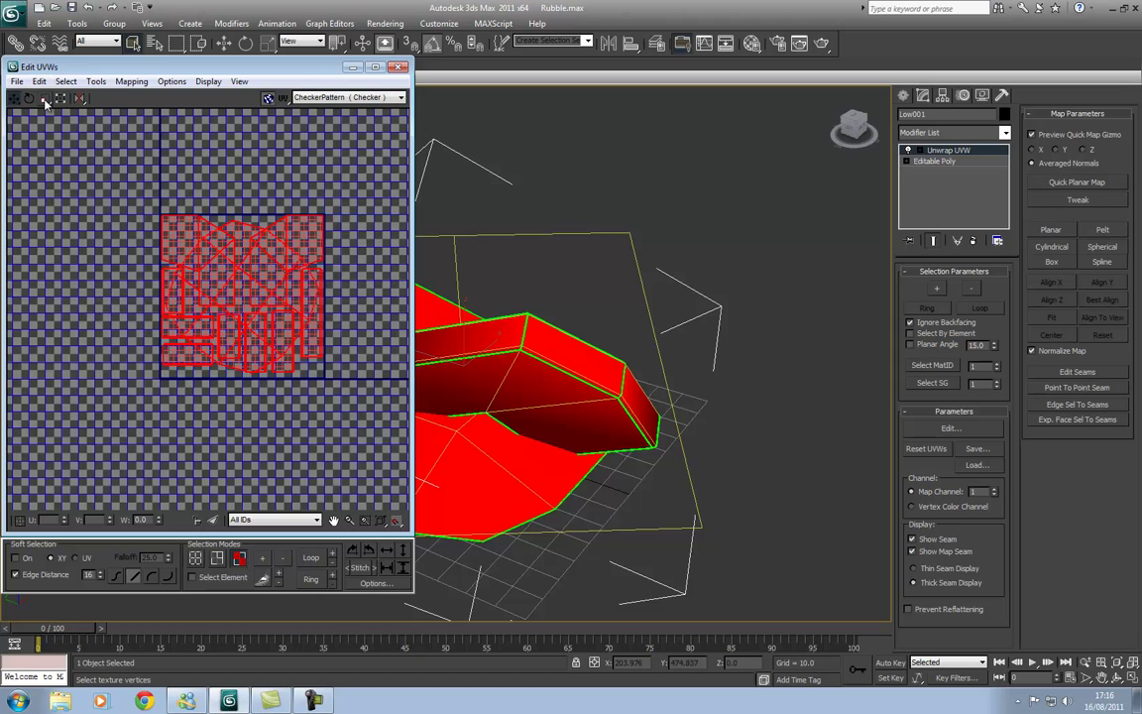
click(354, 67)
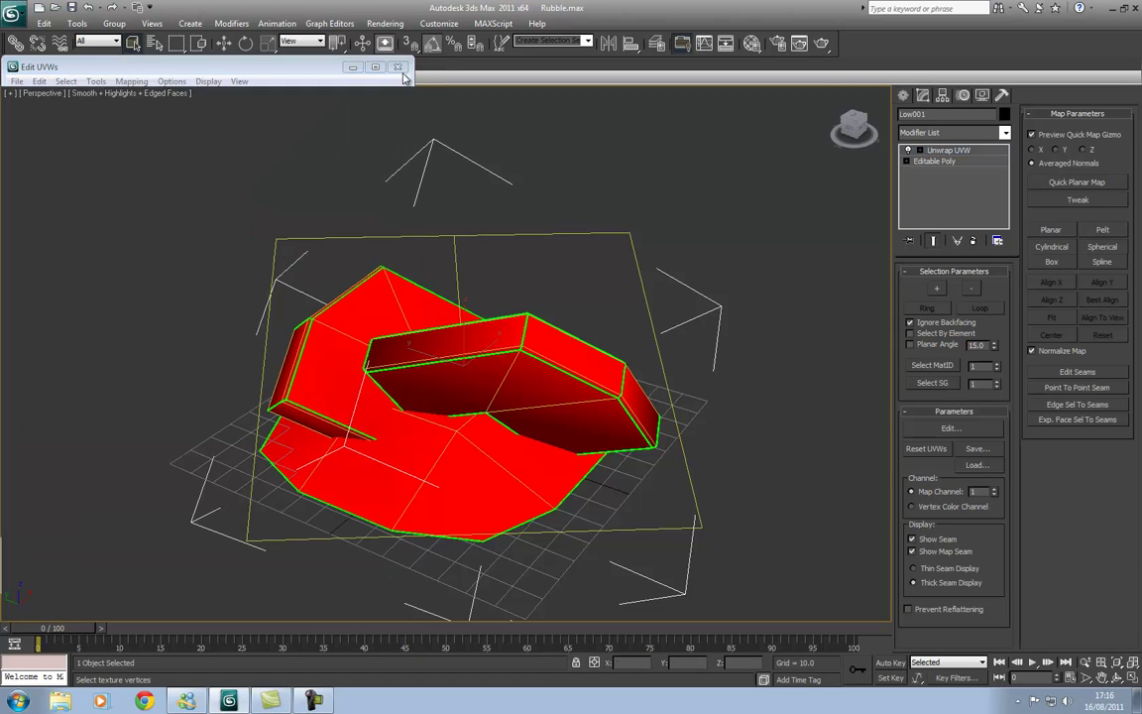
click(968, 150)
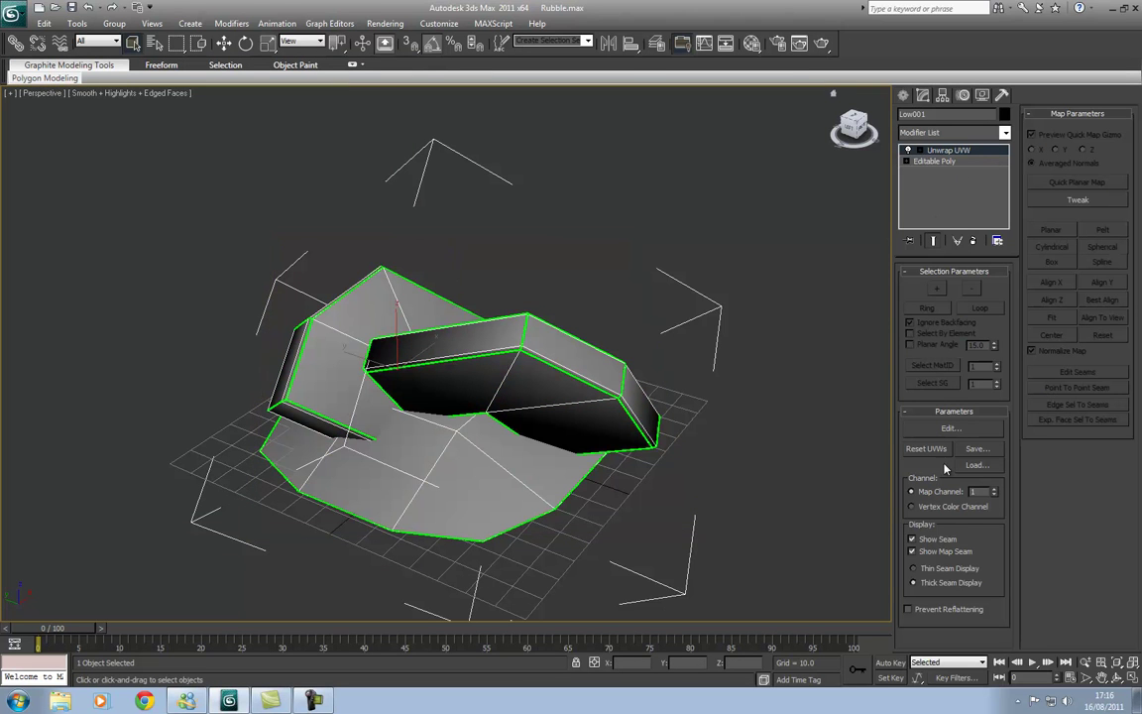
click(920, 151)
click(942, 182)
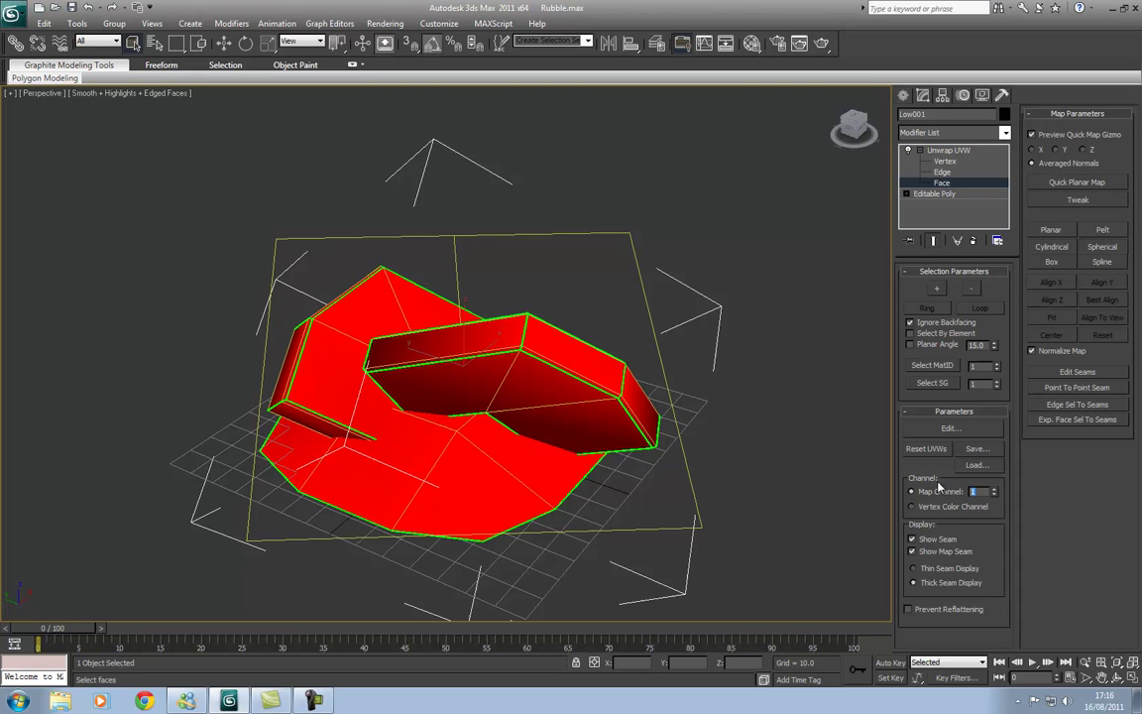
click(920, 150)
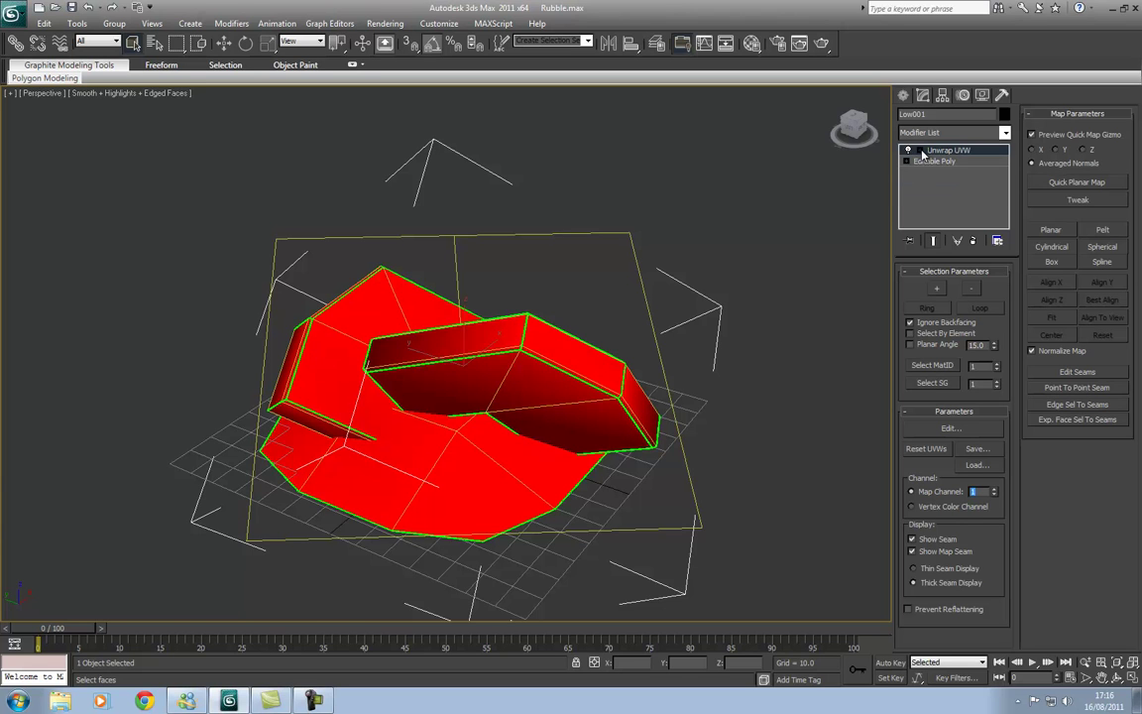
click(919, 150)
click(918, 151)
click(940, 154)
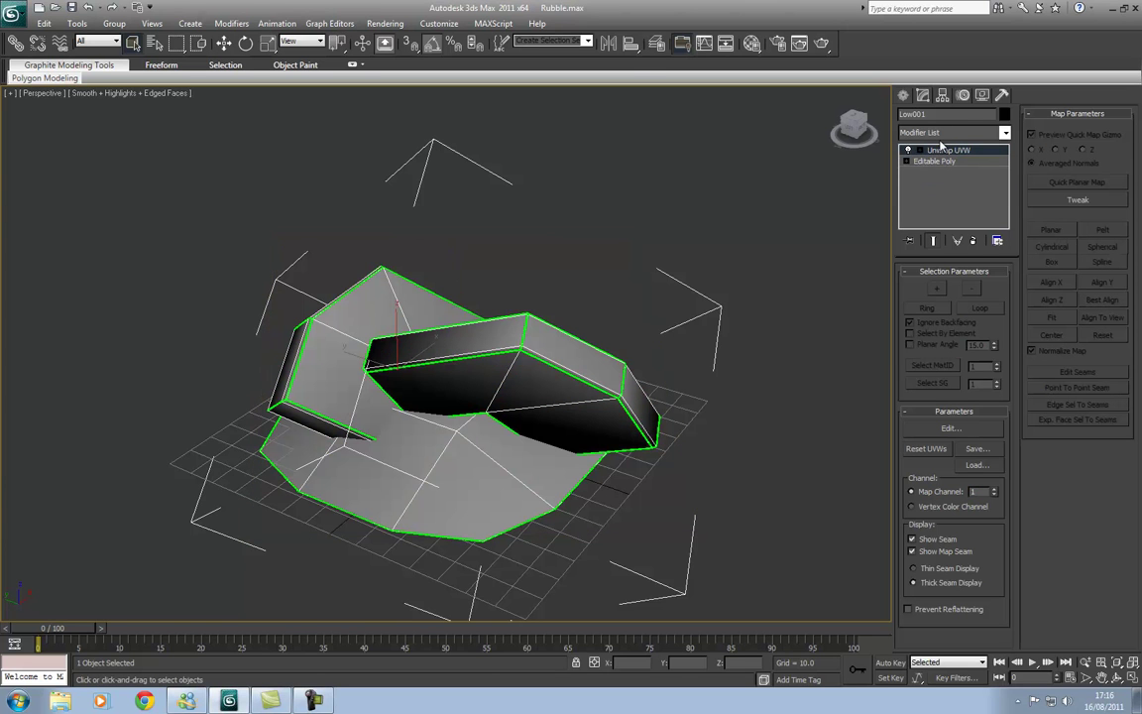
Add a second Unwrap UVW modifier on top, set its map channel to 2 and reset its UVWs
click(942, 133)
key(u)
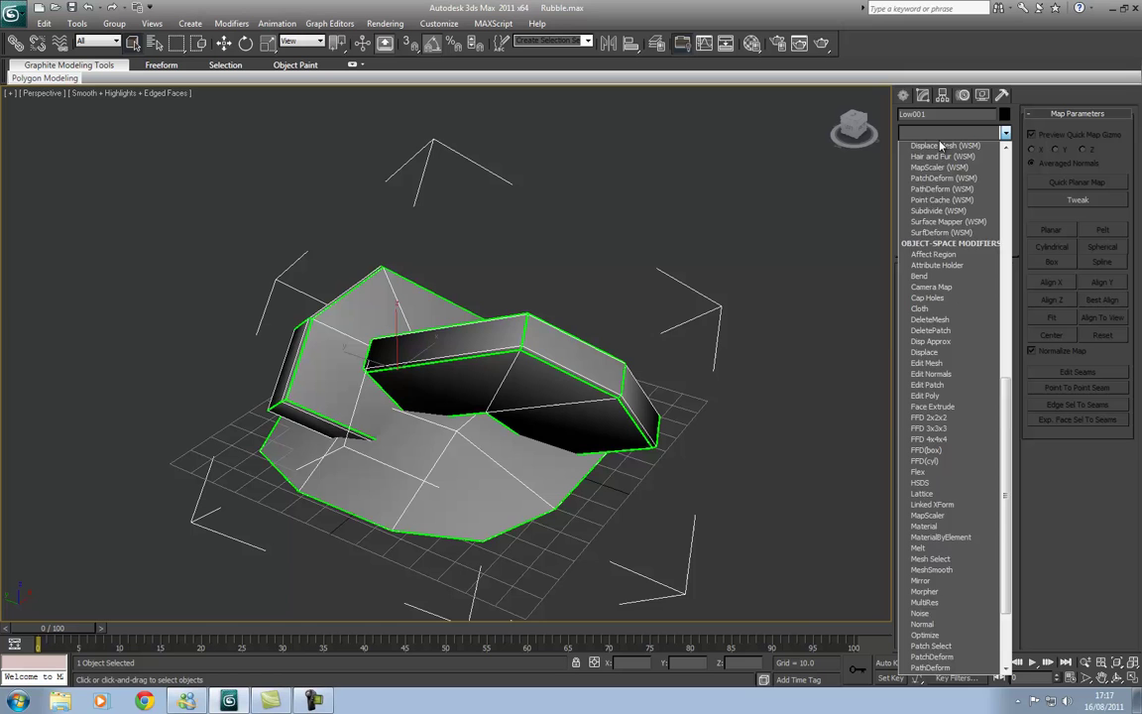
click(957, 561)
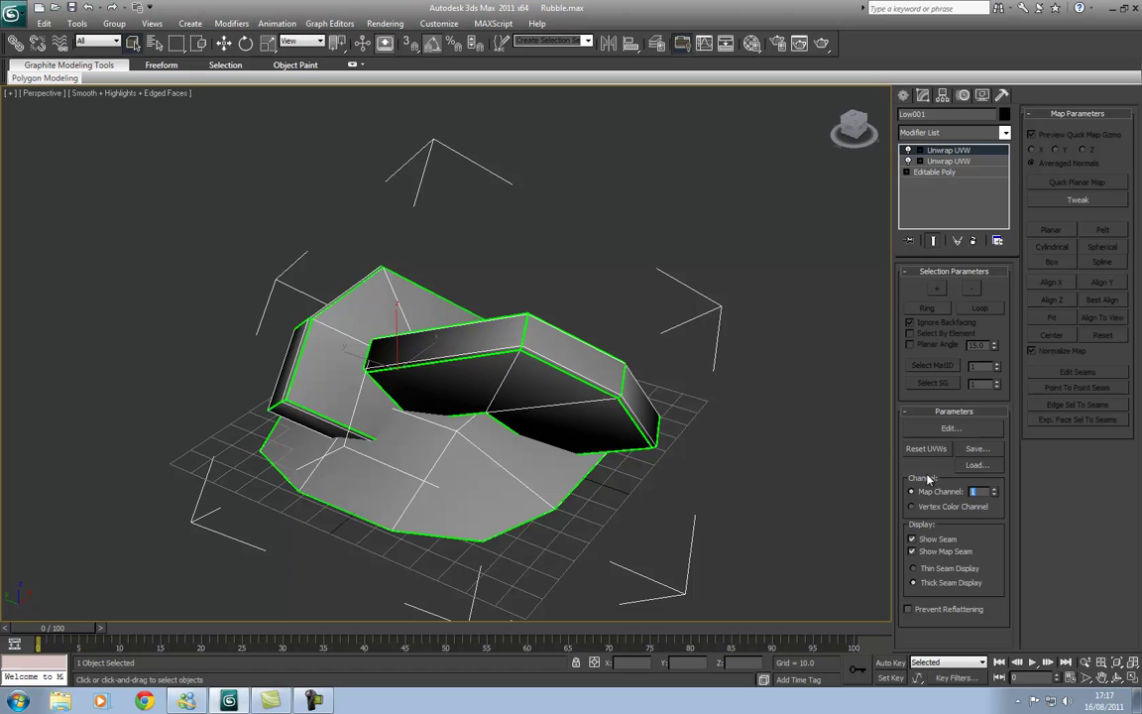
text(2)
click(930, 451)
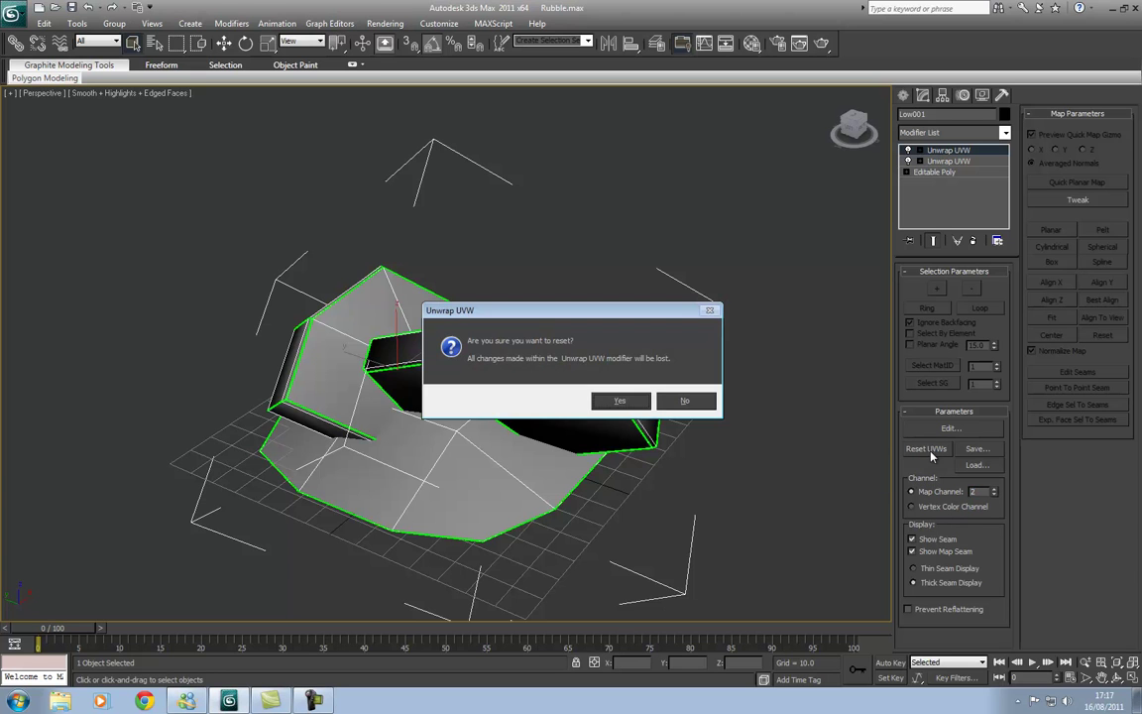
click(614, 401)
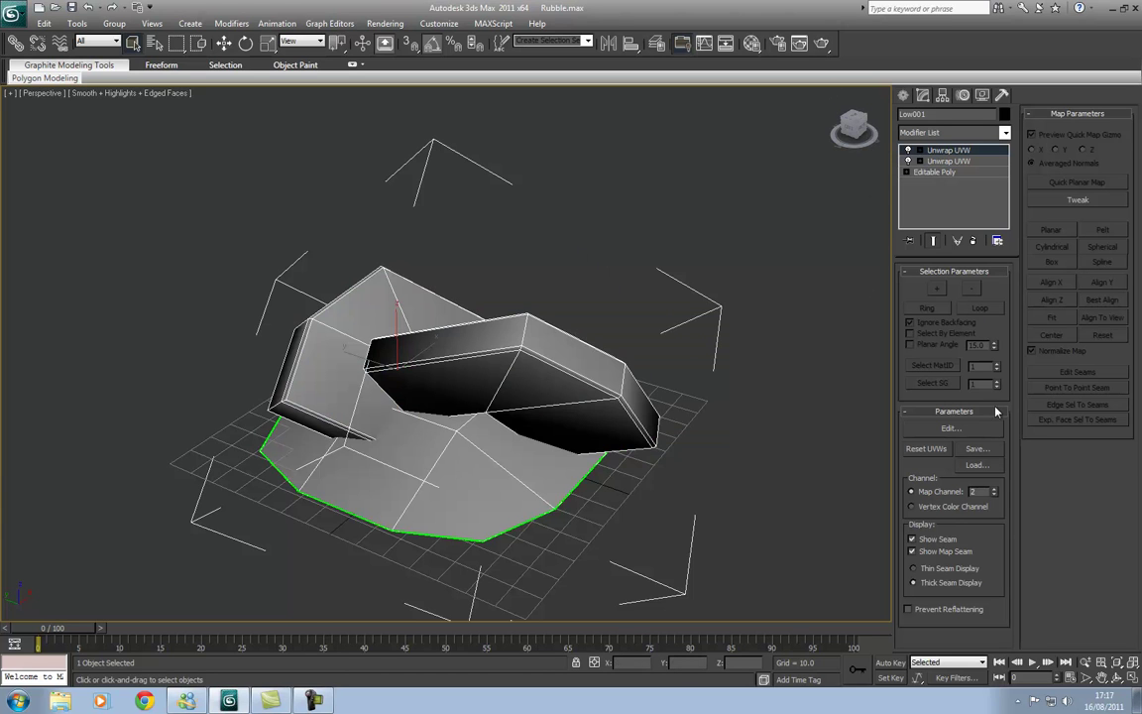
Open the channel 2 UV layout, select all faces and paste the copied UVs onto them
click(950, 429)
drag(149, 66, 486, 88)
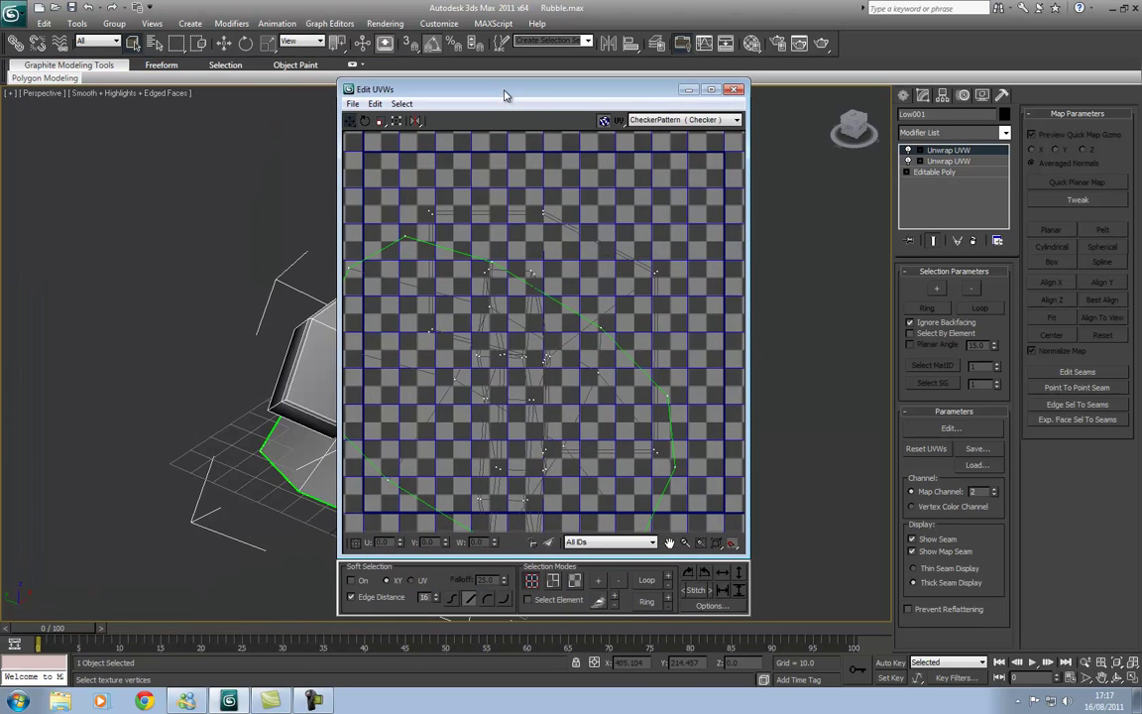
scroll(586, 357, down, 5)
click(577, 584)
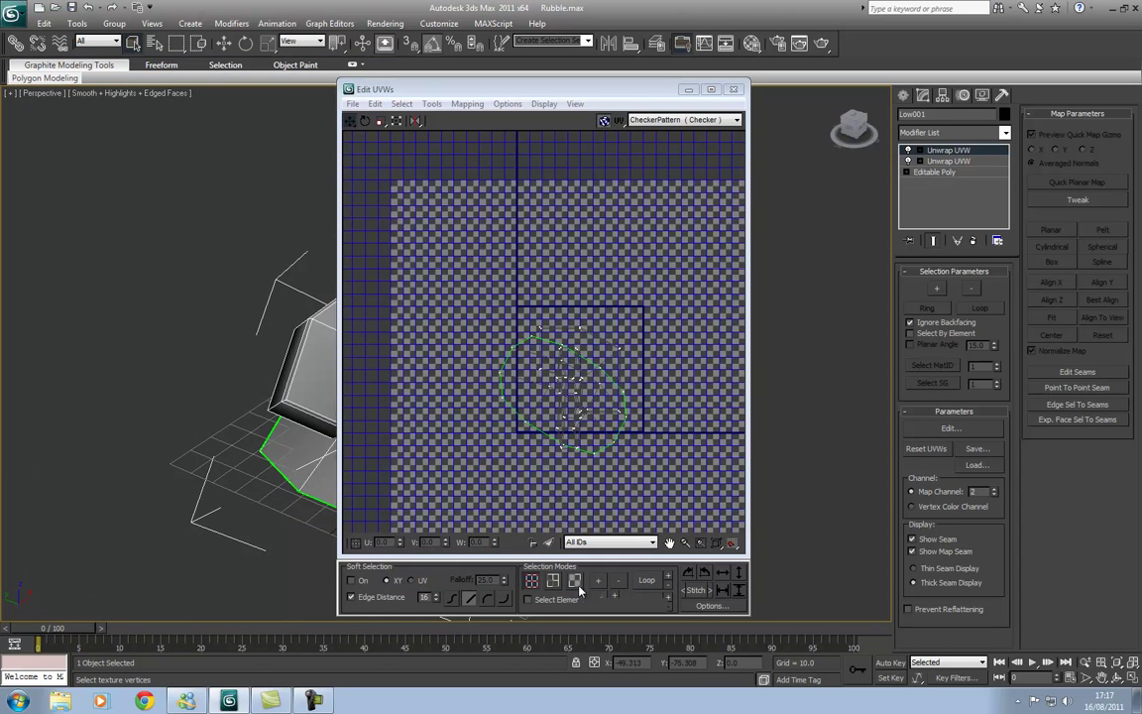
scroll(439, 379, down, 3)
click(440, 308)
key(ctrl+a)
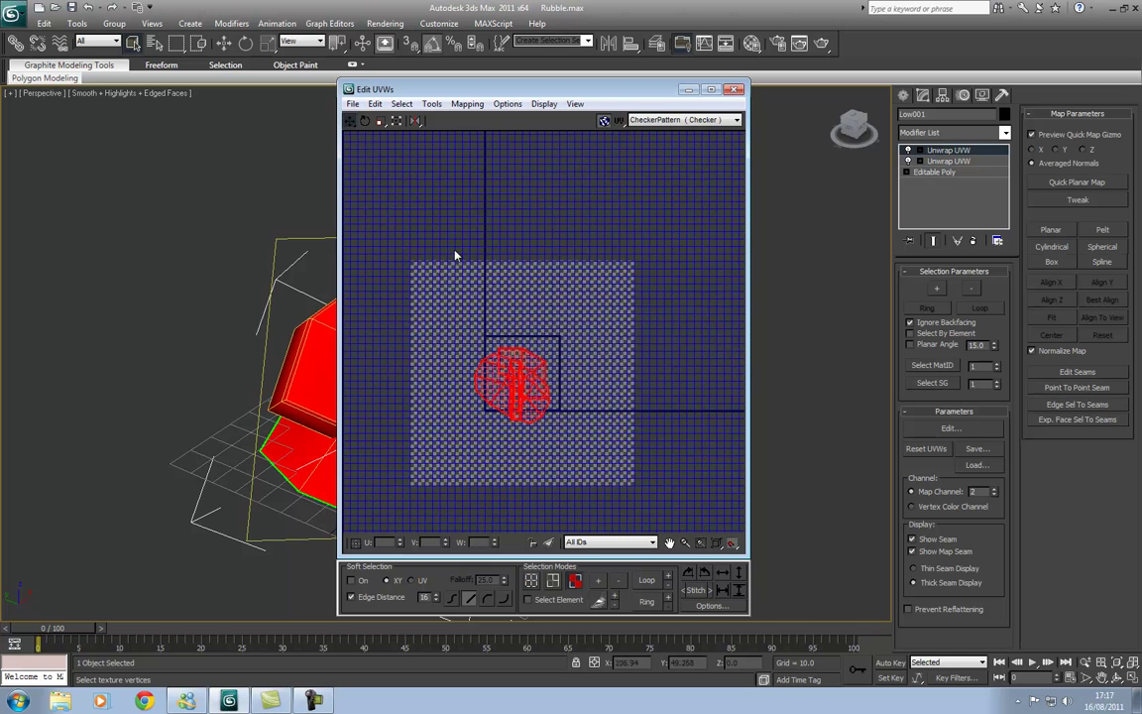
click(374, 104)
click(396, 133)
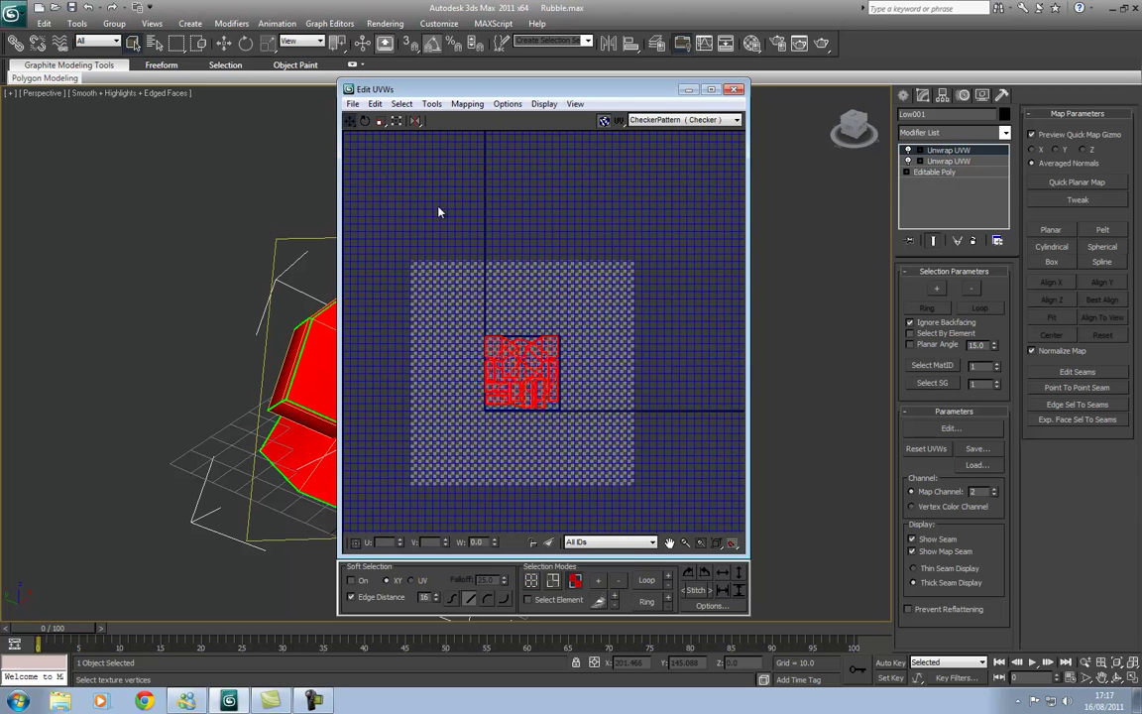
Examine the pasted channel 2 UV layout for overlapping islands
click(497, 286)
scroll(502, 333, up, 4)
scroll(502, 333, down, 4)
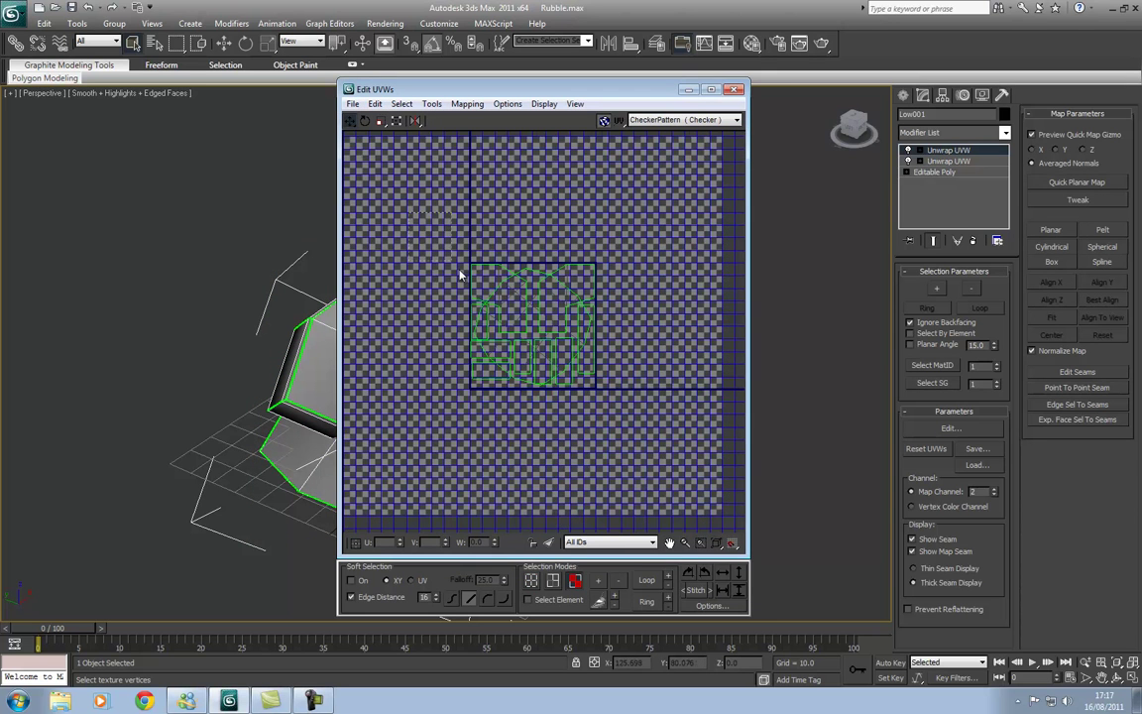
key(ctrl+a)
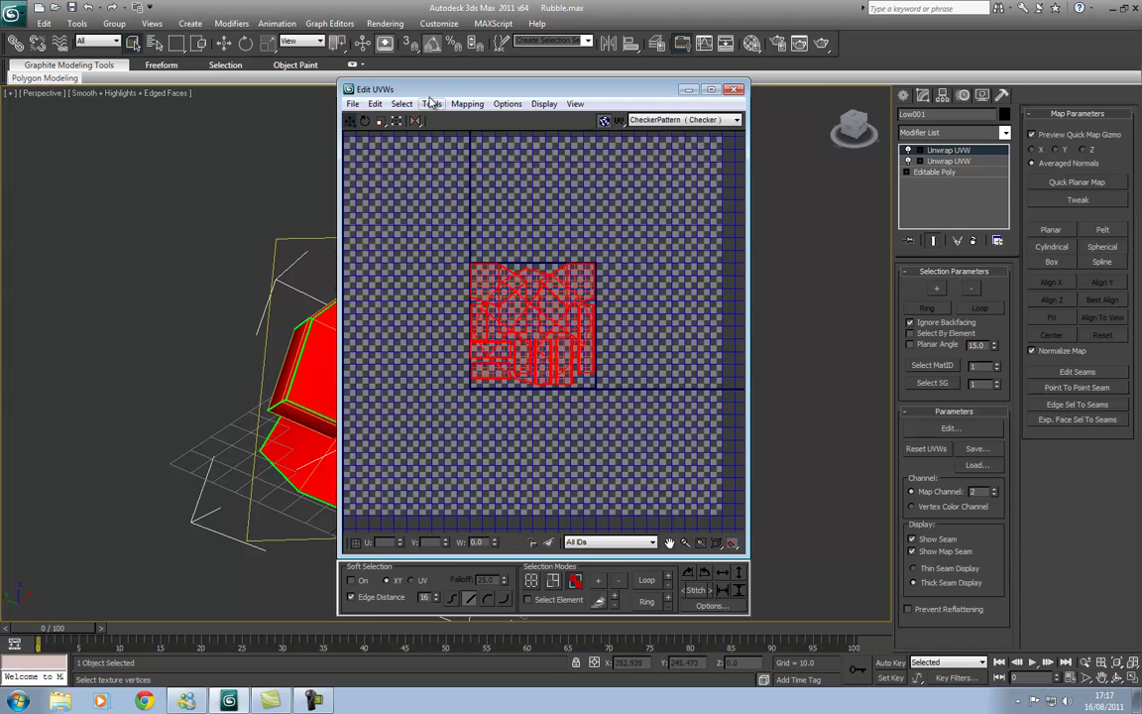
drag(387, 91, 277, 107)
click(385, 188)
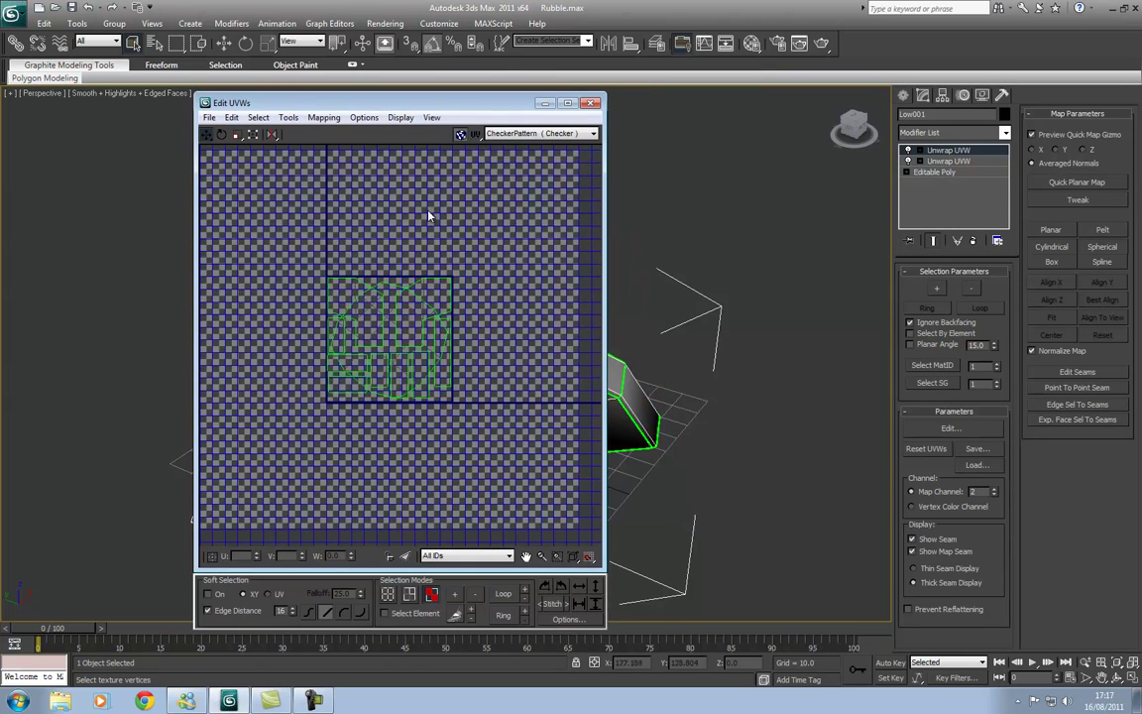
scroll(436, 288, up, 3)
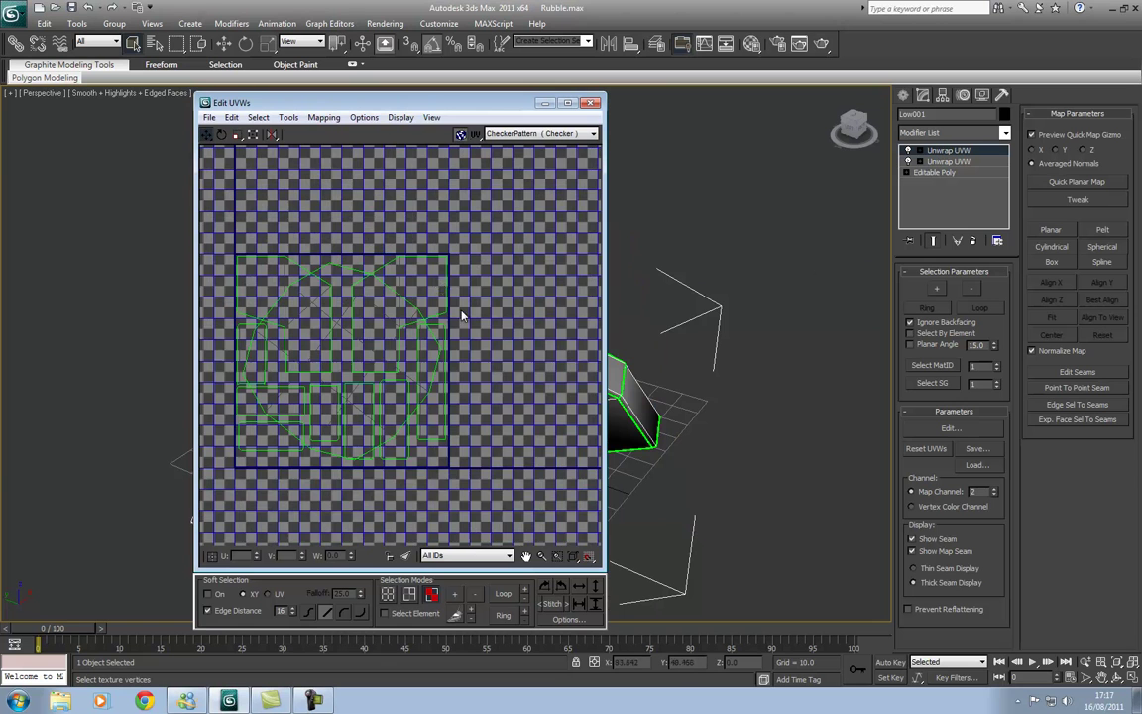
Try moving one slab face island out of the UV square to expose the overlap, and undo the move
click(432, 266)
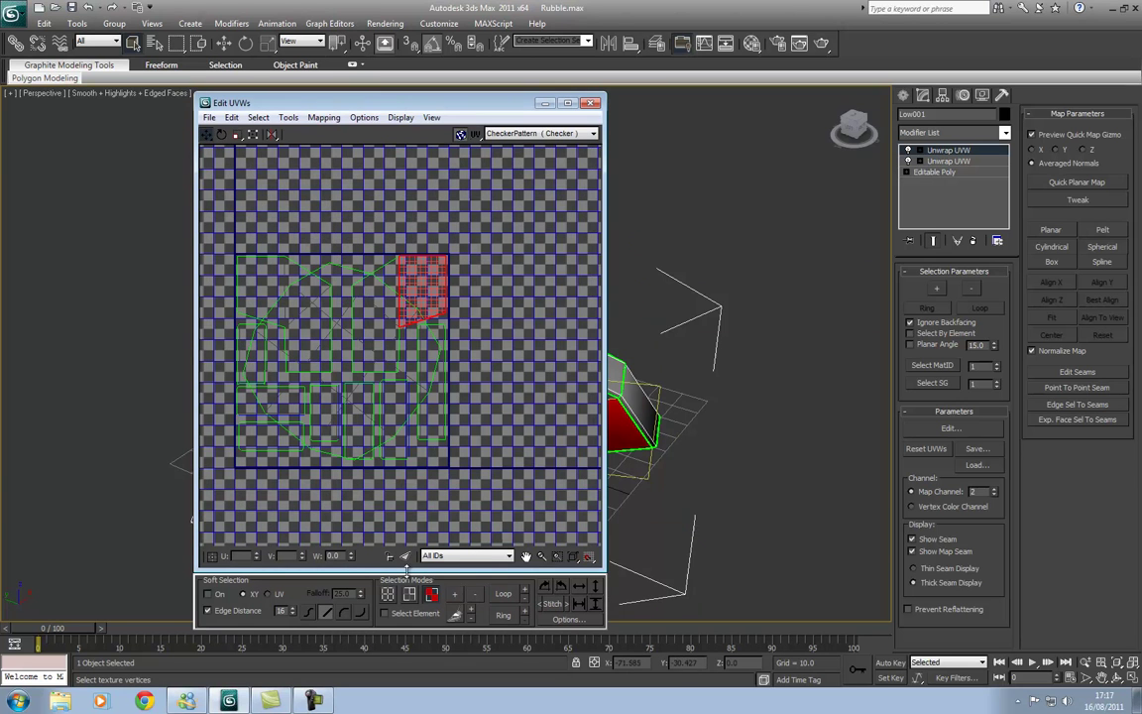
click(456, 593)
drag(409, 315, 508, 320)
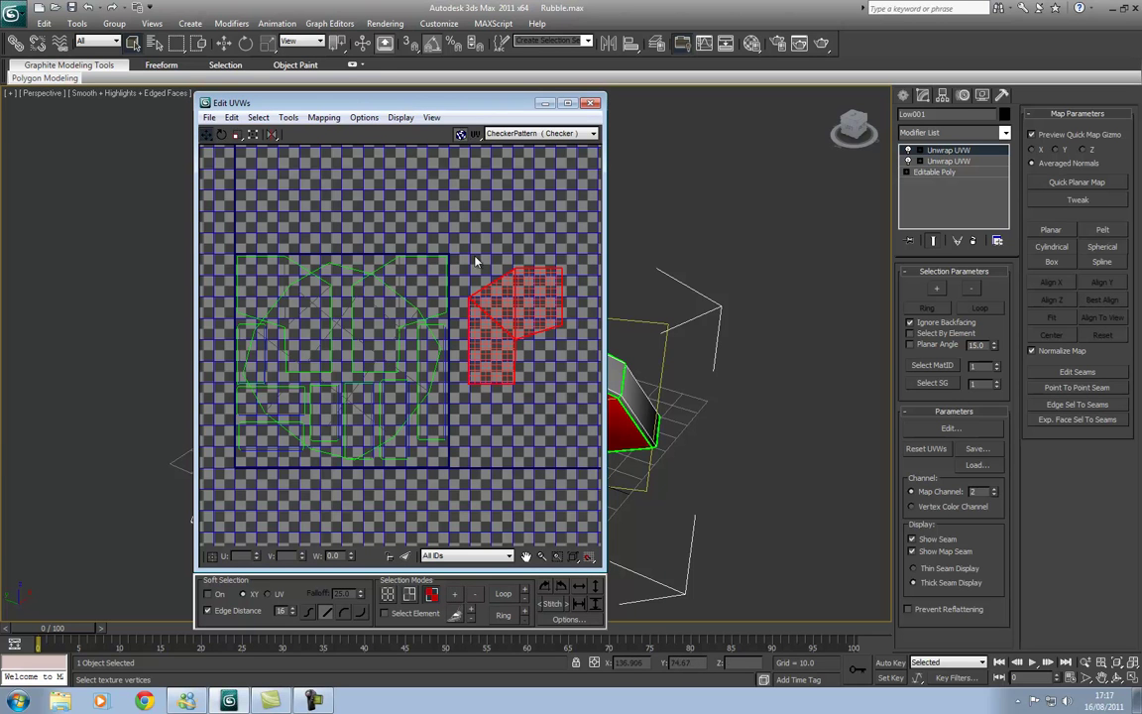
key(ctrl+z)
Select every channel 2 UV island and pack them with Recursive Packing and the Rotate Clusters option switched on
scroll(300, 185, down, 3)
middle_drag(303, 183, 411, 242)
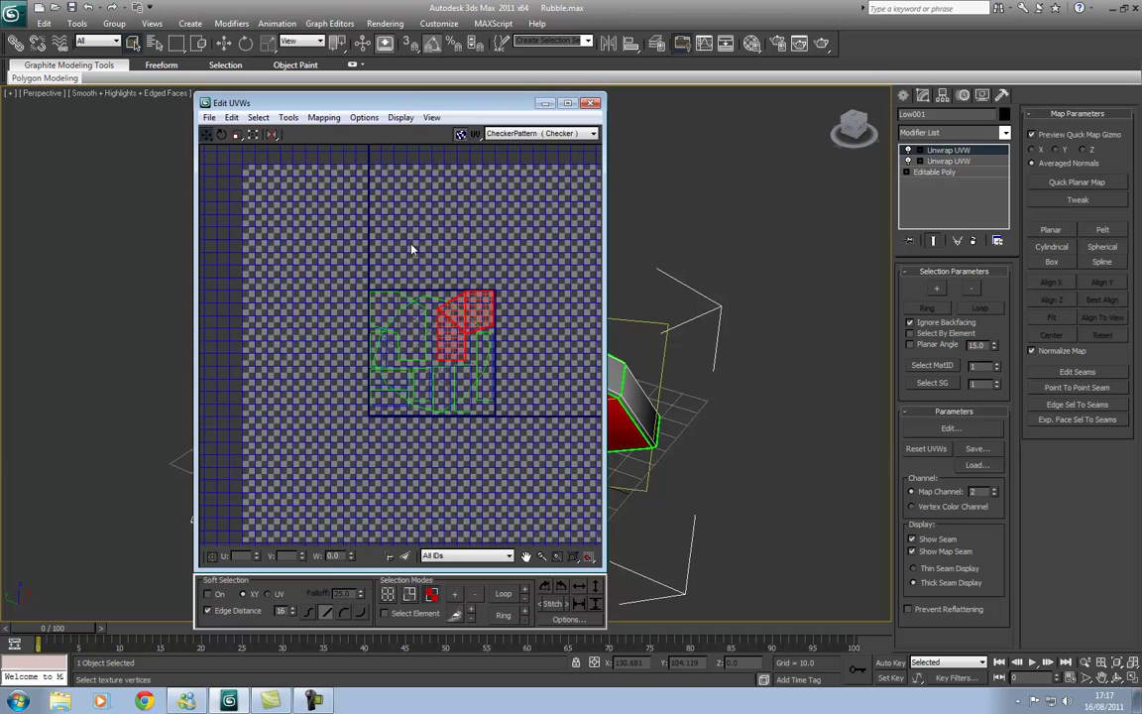
drag(295, 220, 544, 498)
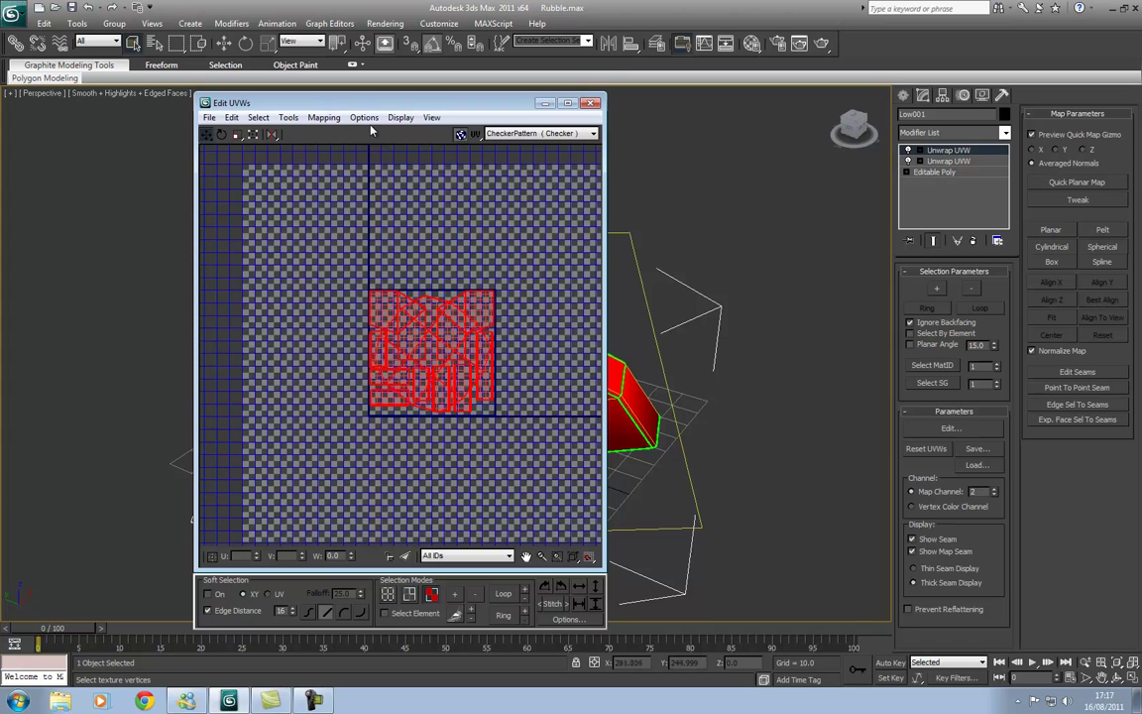
click(332, 118)
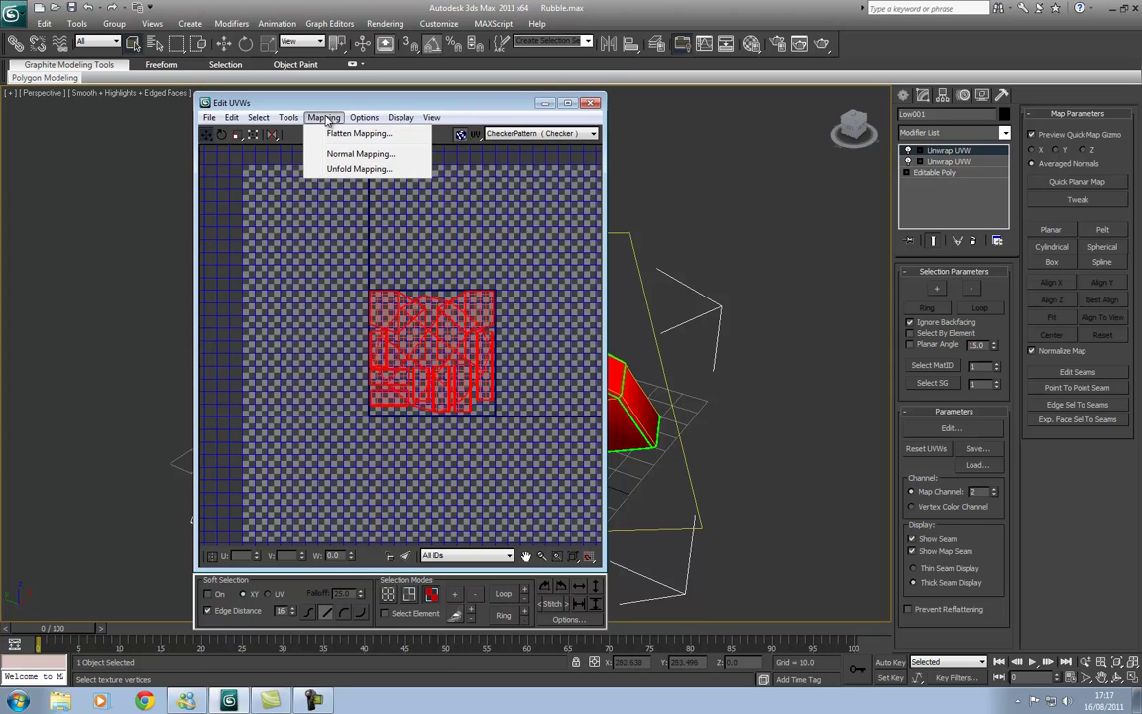
mouse_move(287, 119)
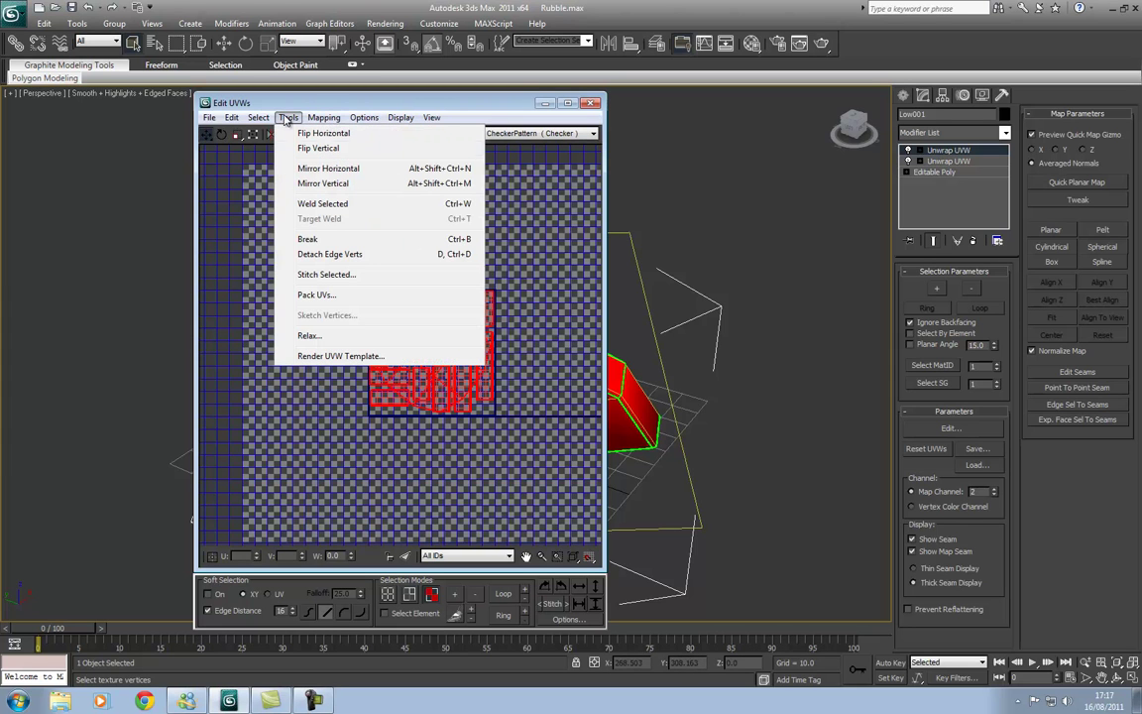
click(308, 295)
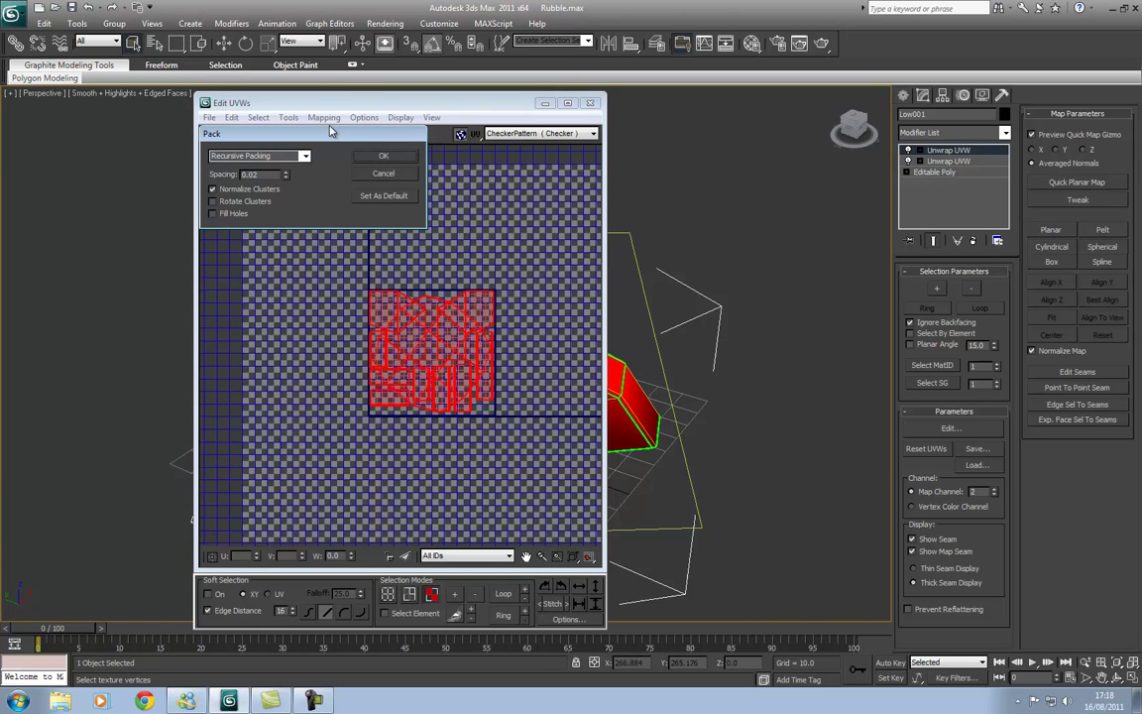
drag(332, 131, 659, 281)
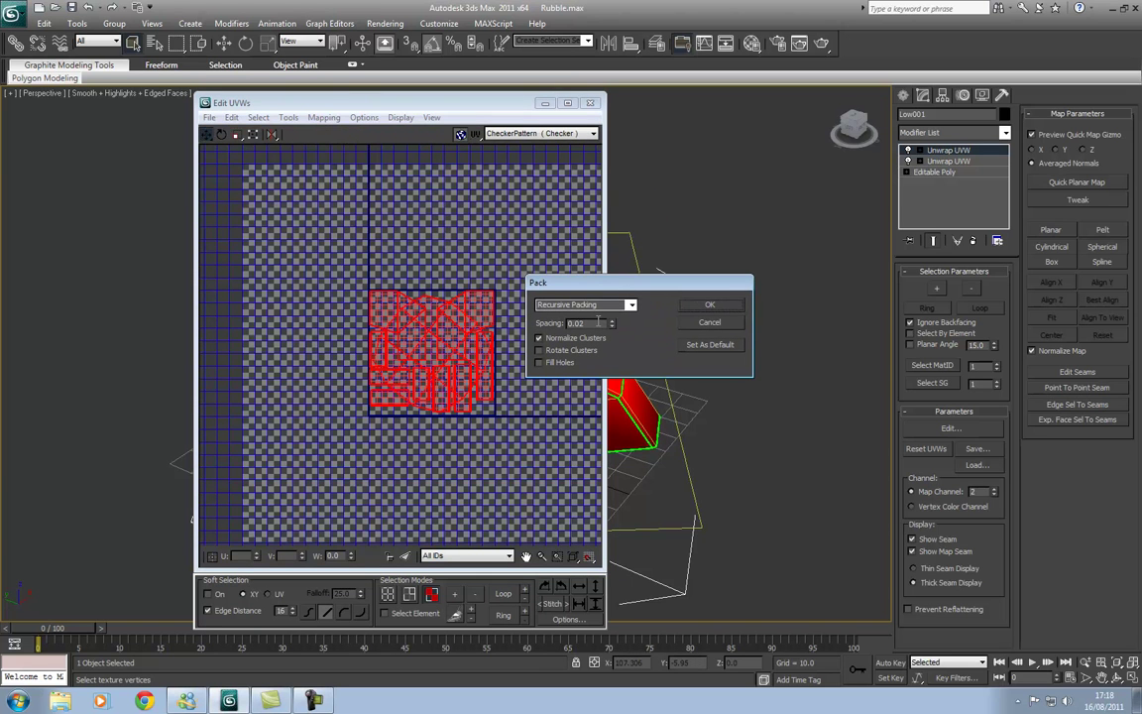
double_click(578, 321)
double_click(578, 320)
click(538, 350)
click(711, 307)
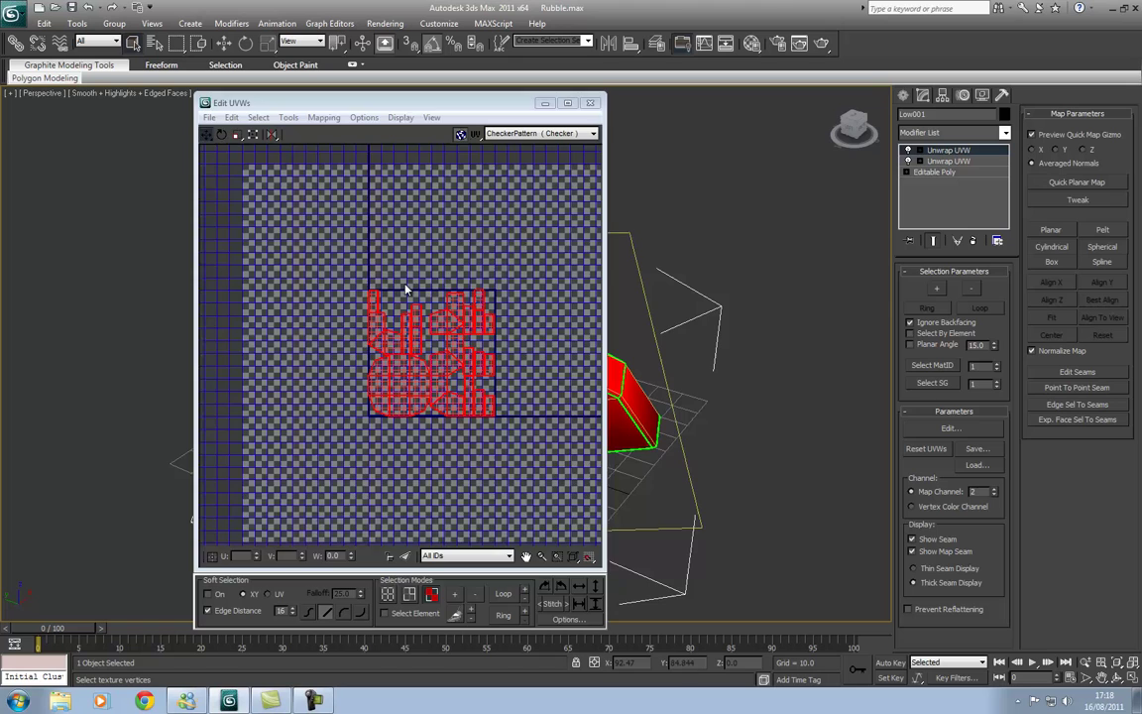
Examine the packed channel 2 UV layout for islands that still overlap
click(283, 236)
scroll(308, 265, up, 6)
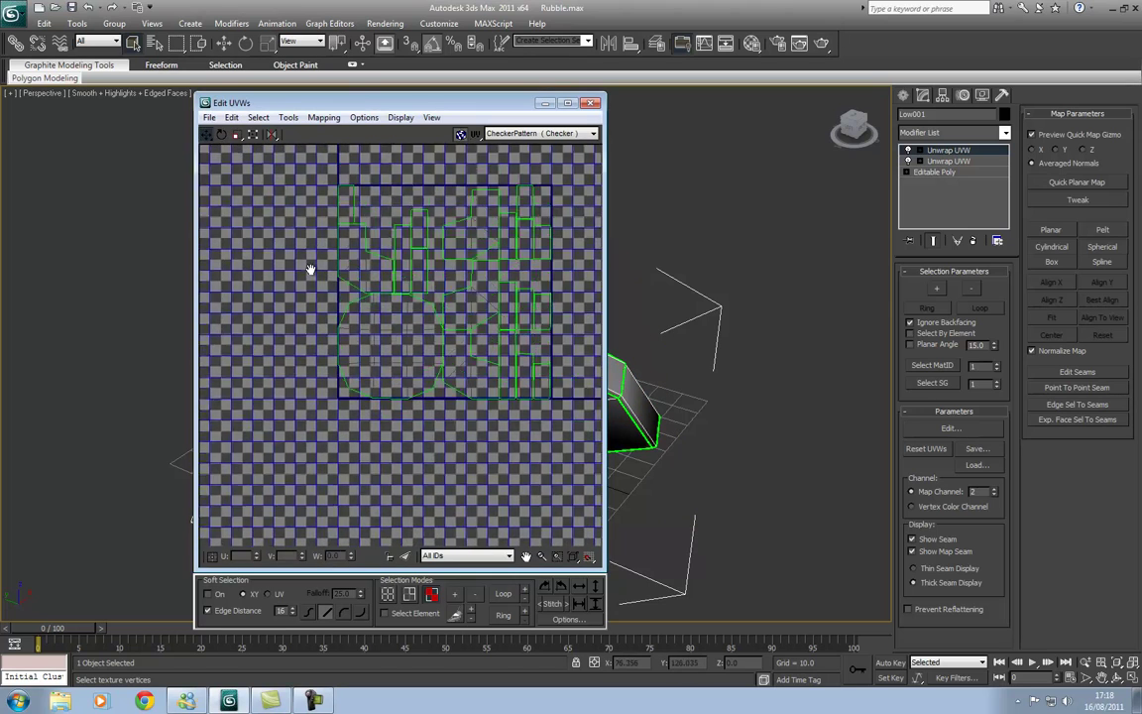
scroll(353, 335, down, 8)
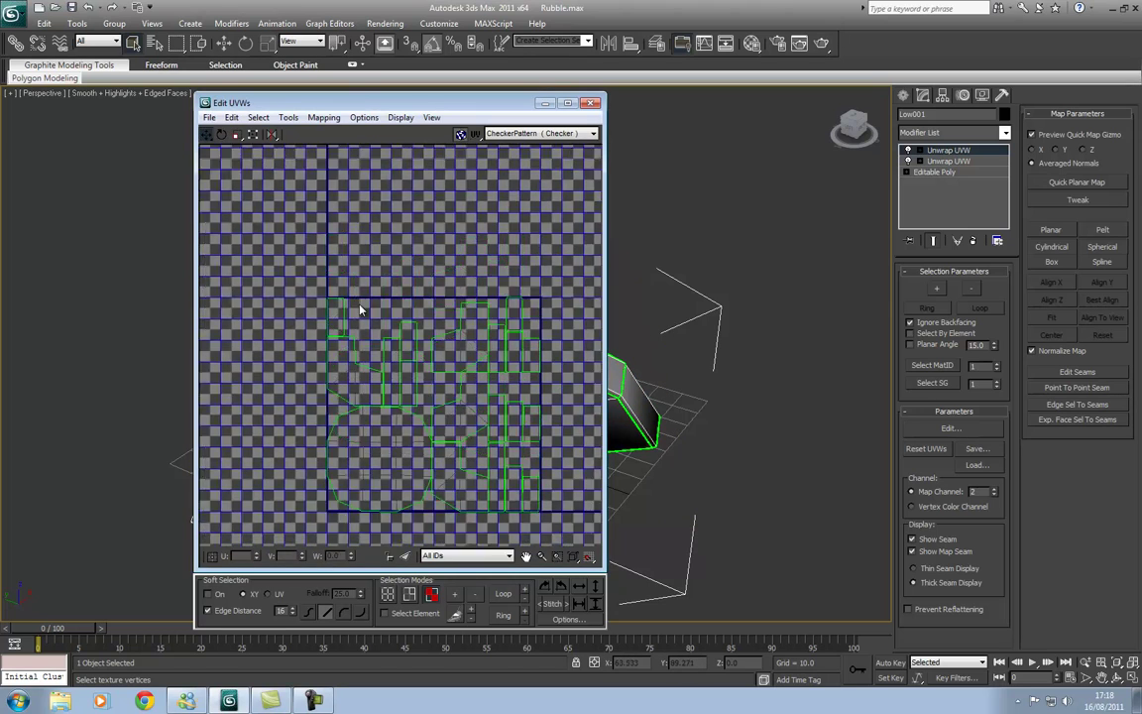
drag(525, 509, 525, 505)
middle_drag(473, 405, 477, 352)
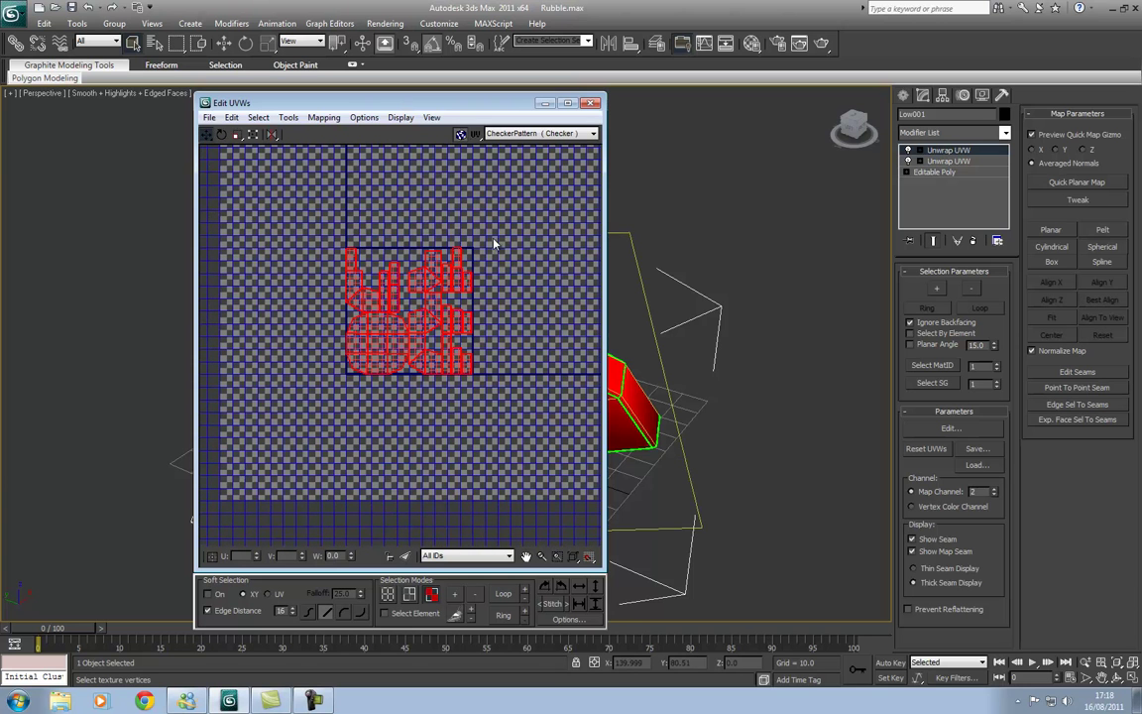
click(476, 196)
Close the UV editor and leave the face selection level of the upper Unwrap UVW modifier
click(590, 103)
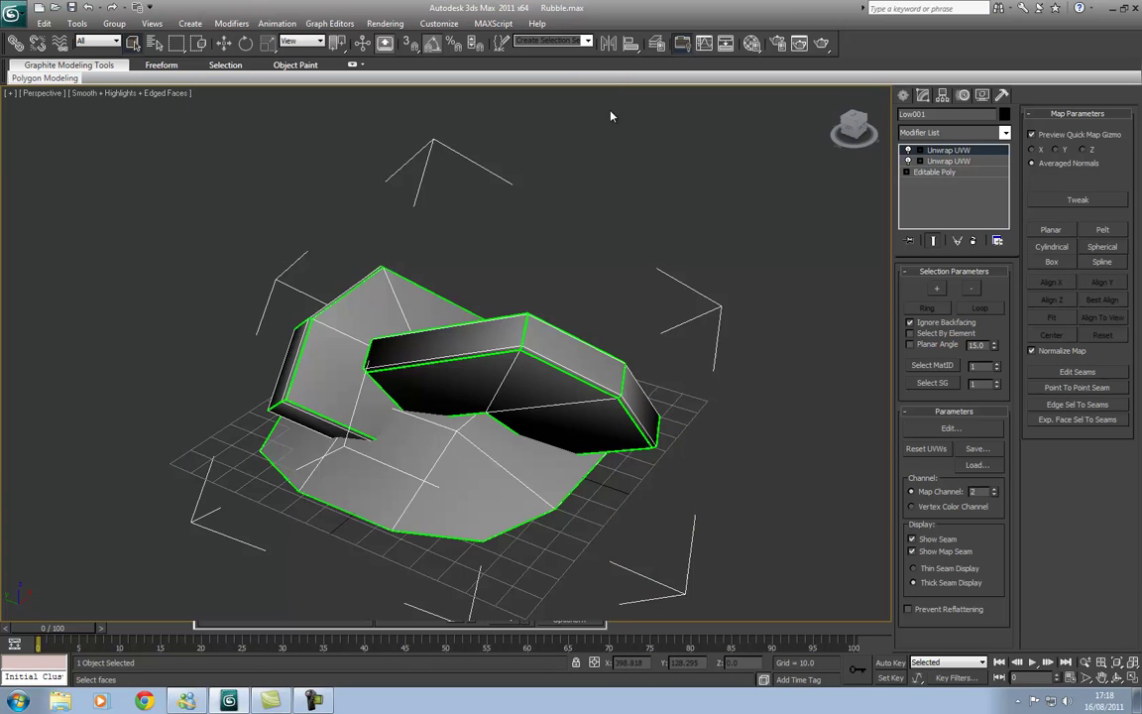
click(941, 151)
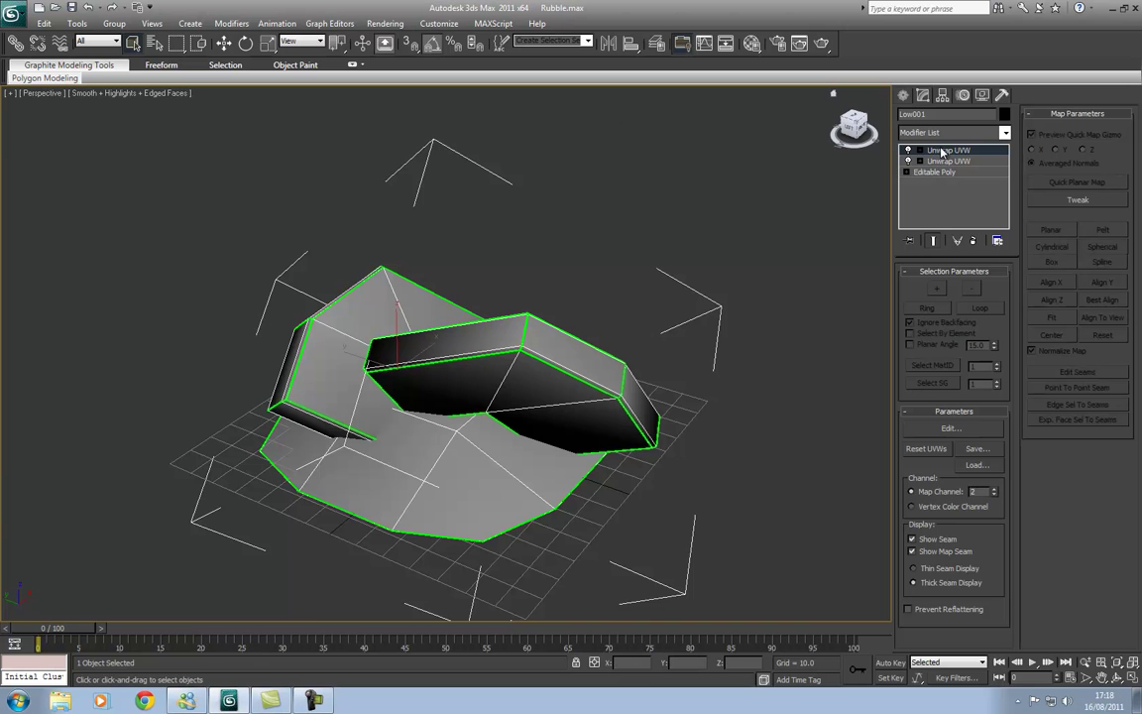
click(777, 211)
click(480, 338)
click(385, 23)
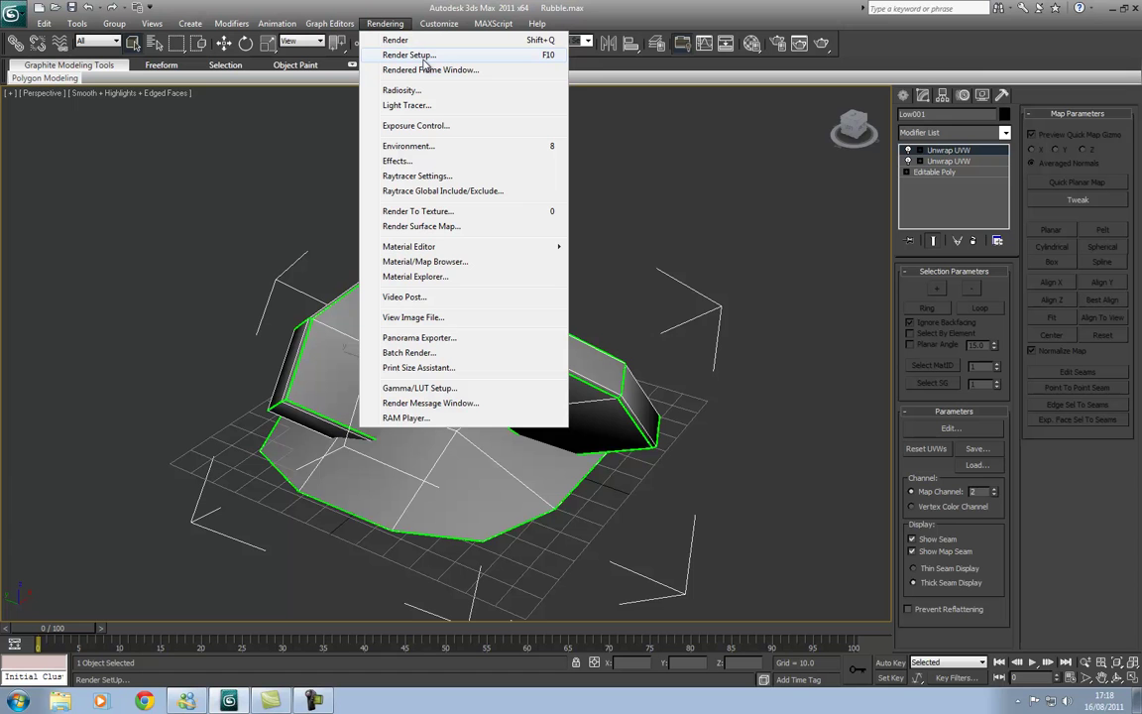
click(396, 24)
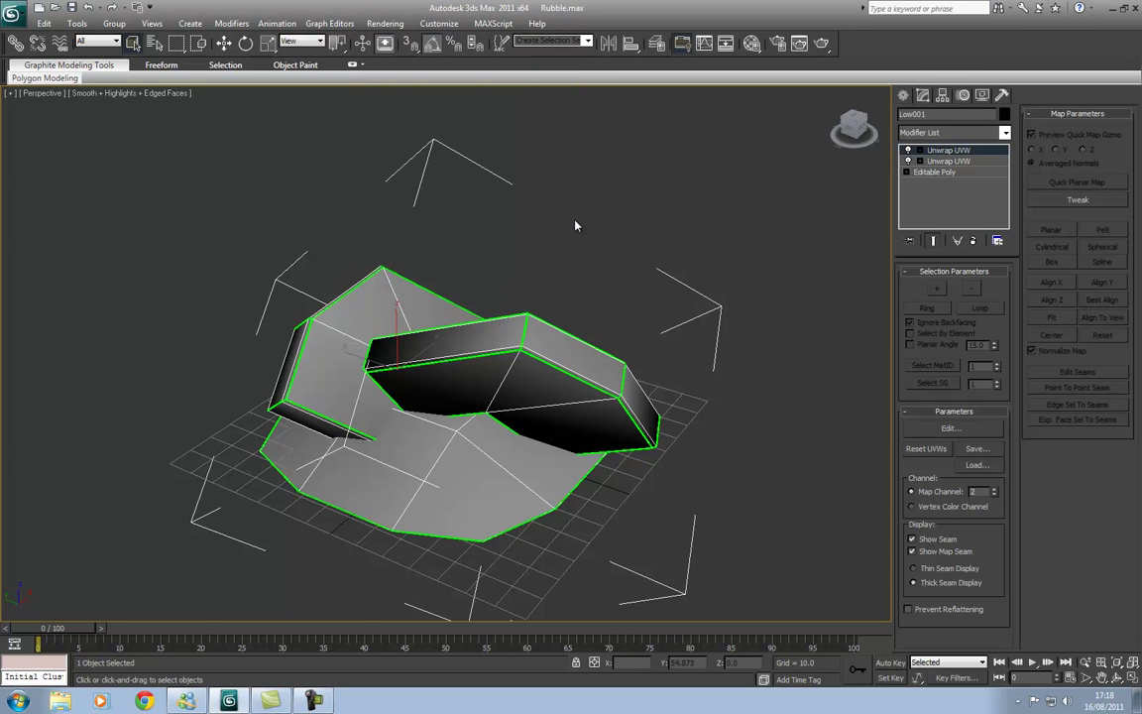
drag(474, 213, 627, 517)
Open the Material Editor and make the 02 - Default material active
key(m)
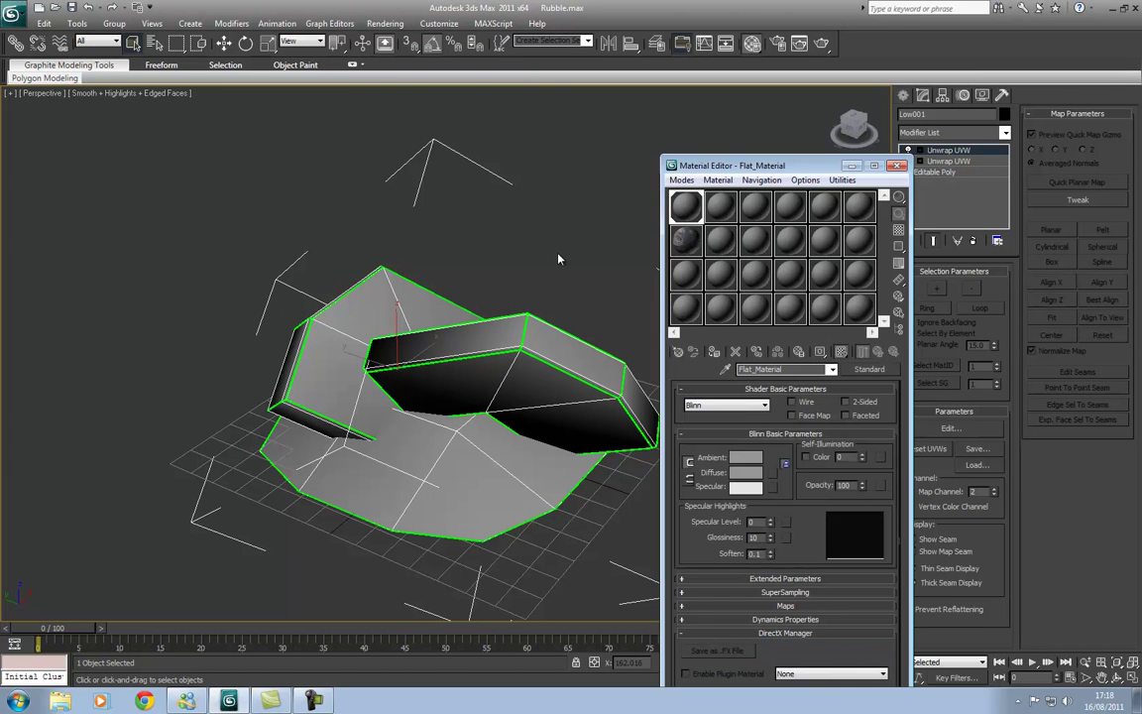
drag(728, 162, 726, 87)
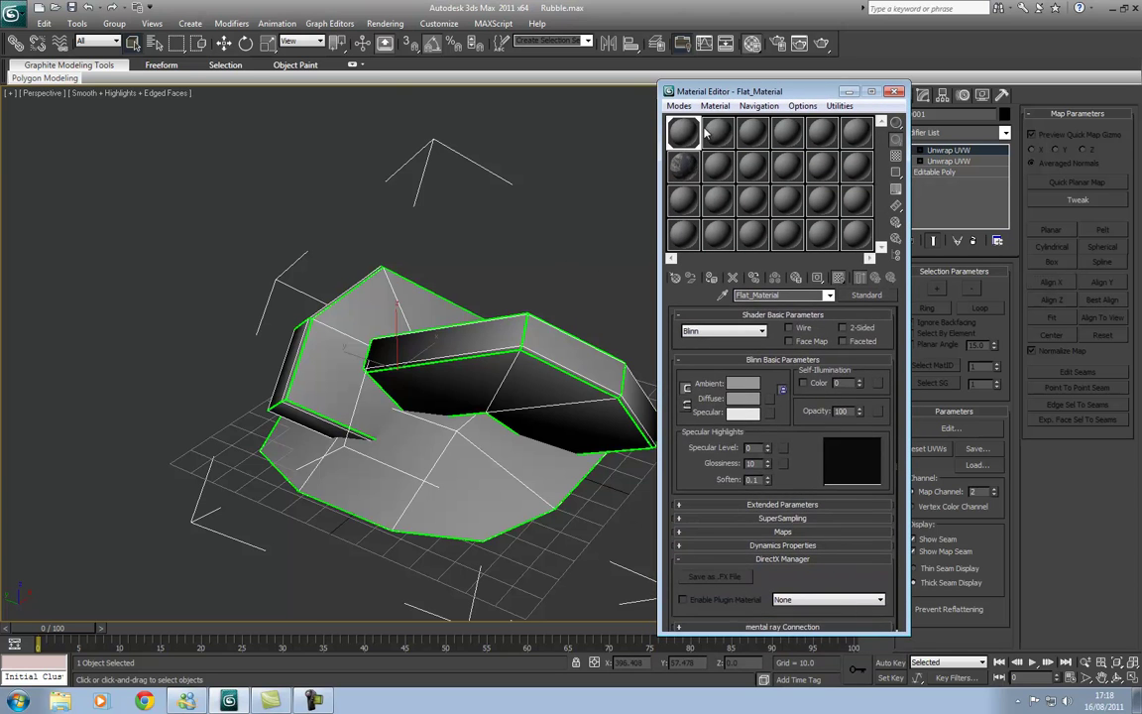
click(716, 132)
Assign mental ray Renderer as the production renderer in the render setup and close the setup
click(438, 22)
mouse_move(385, 23)
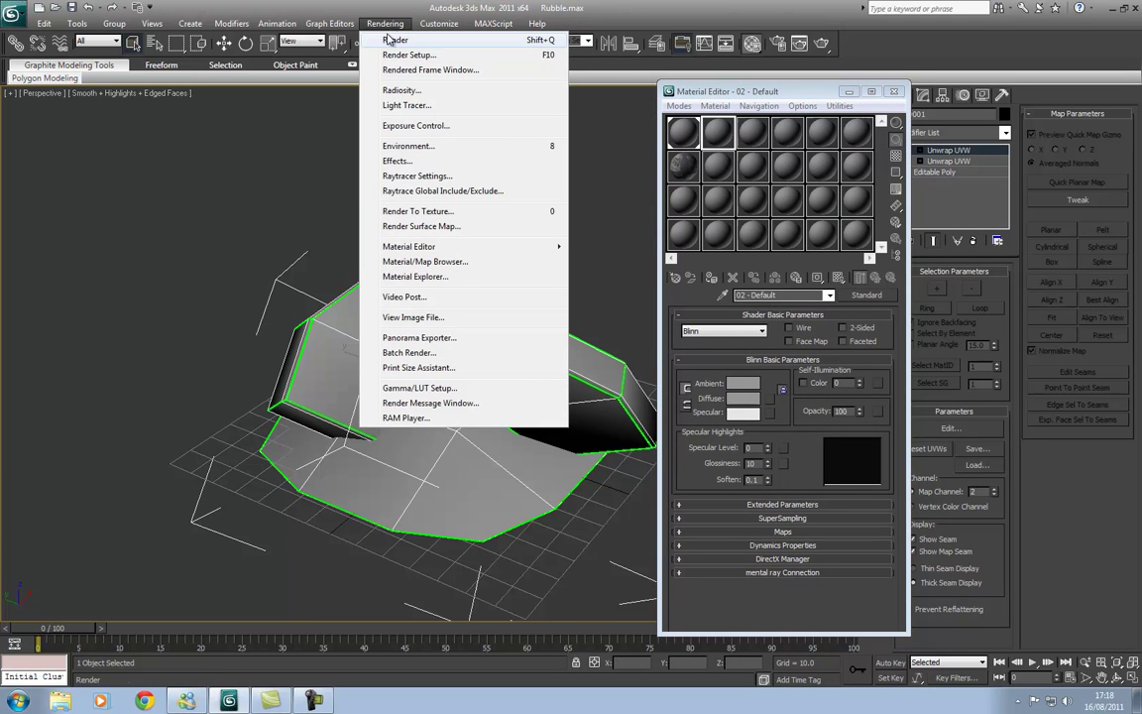
click(409, 56)
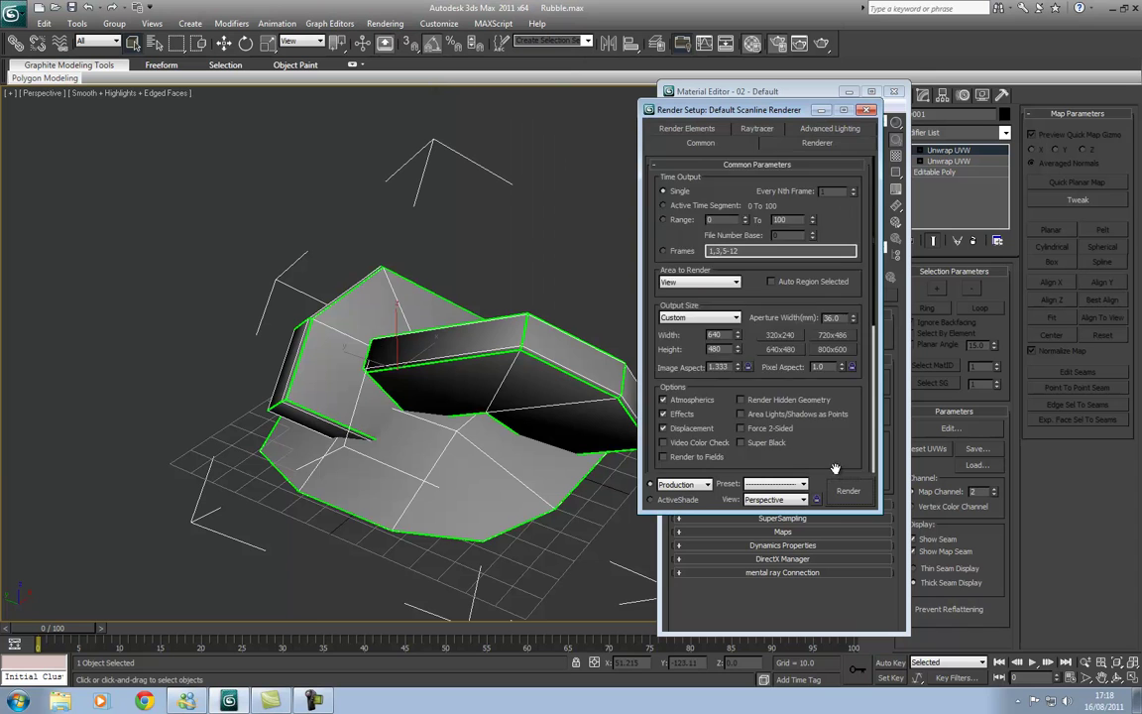
scroll(805, 298, down, 5)
click(798, 463)
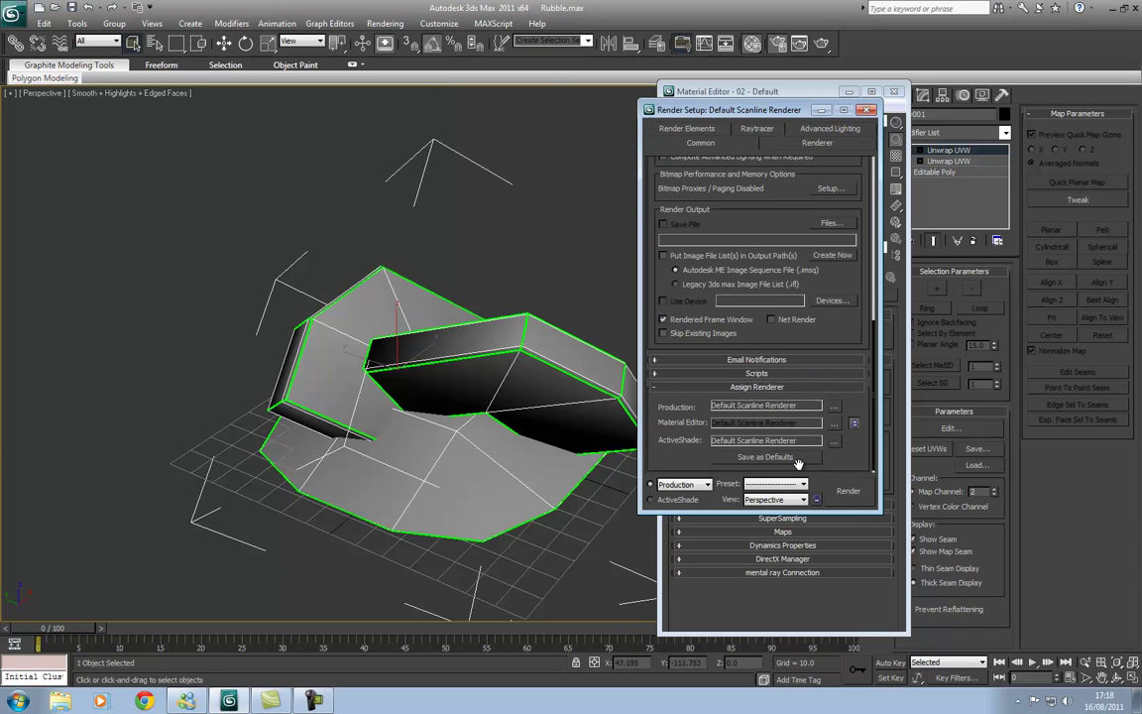
click(838, 406)
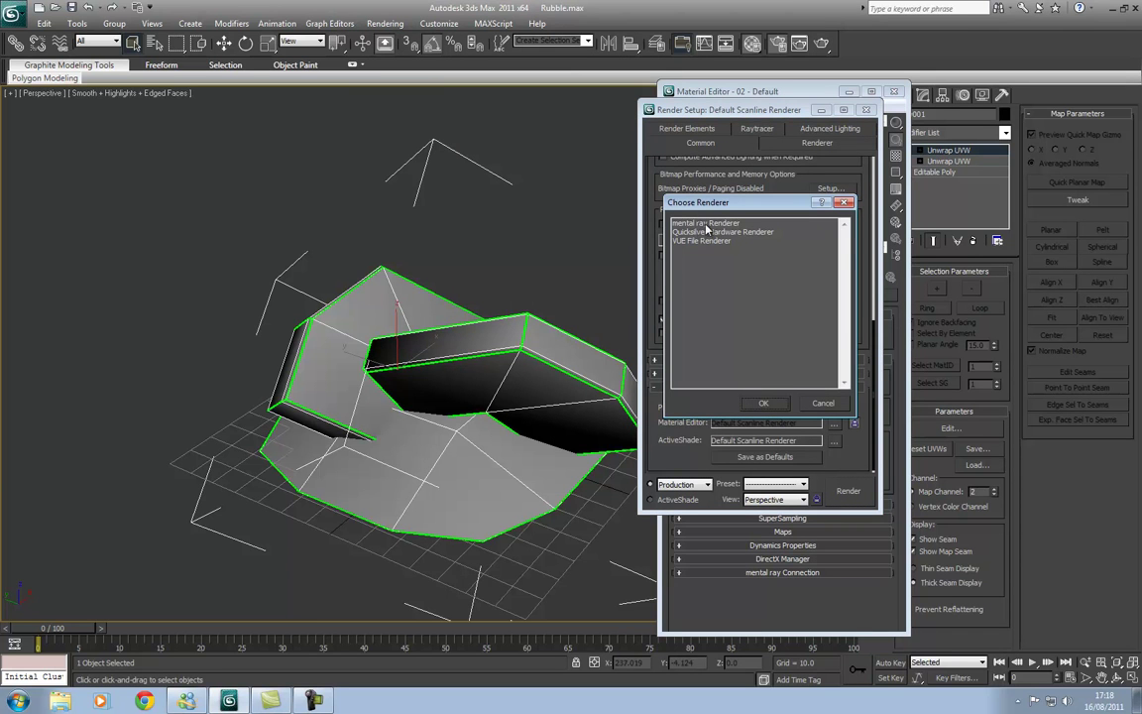
drag(755, 207, 570, 214)
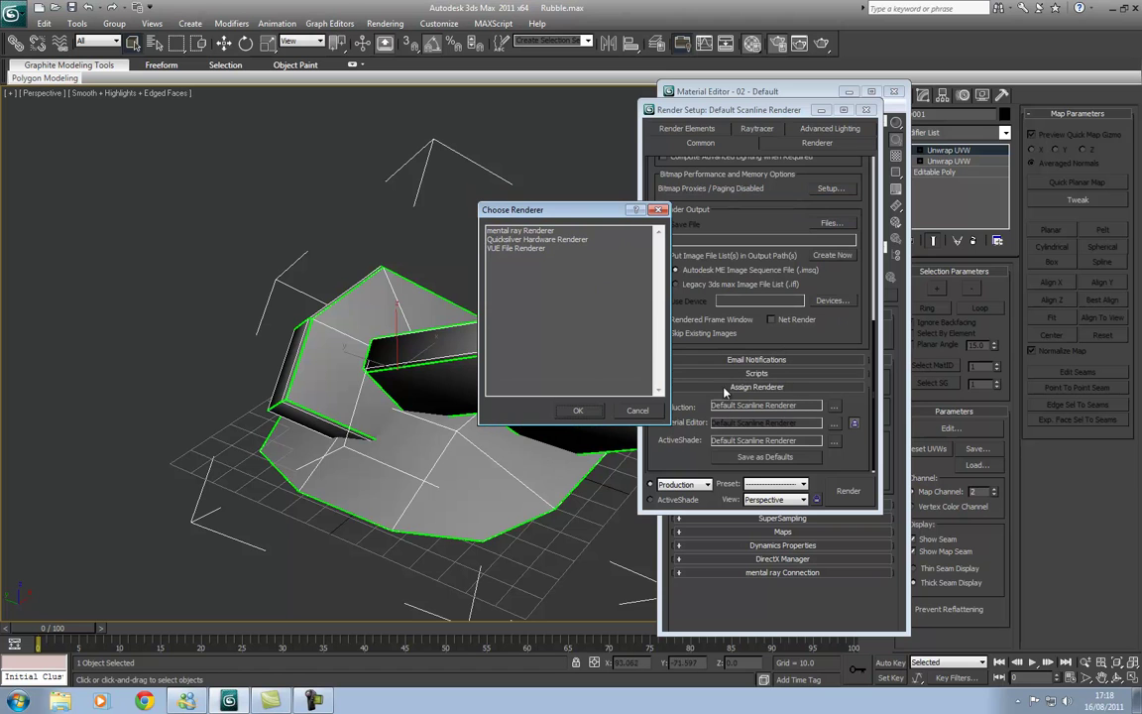
double_click(521, 230)
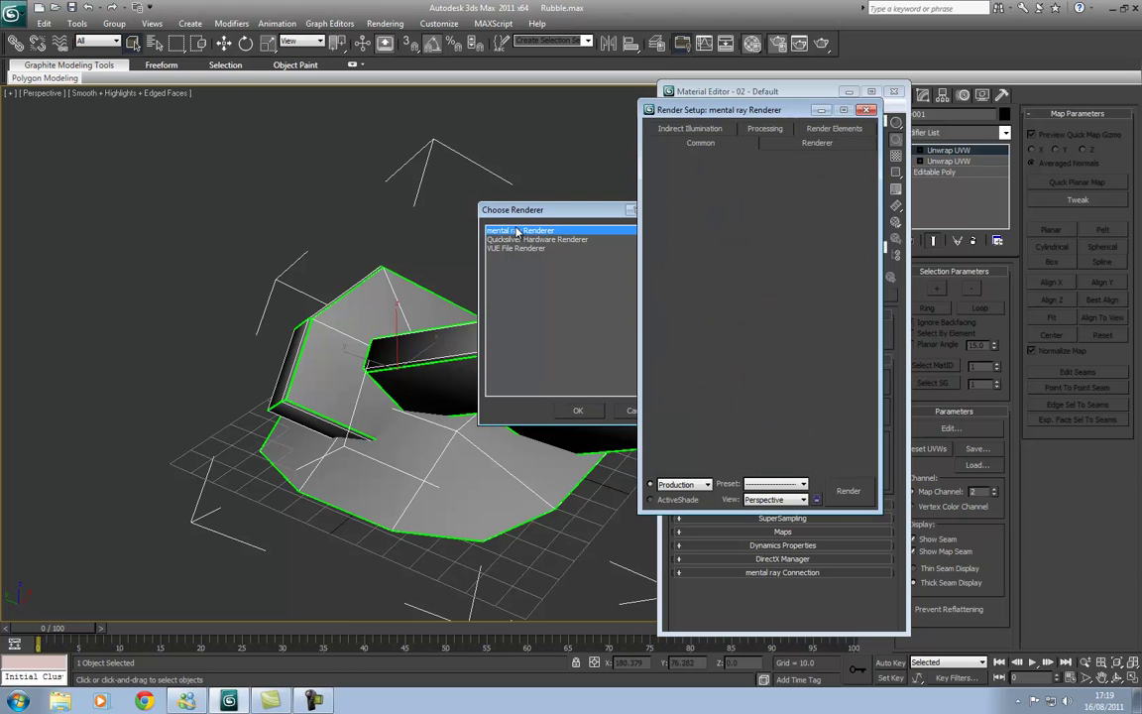
click(866, 110)
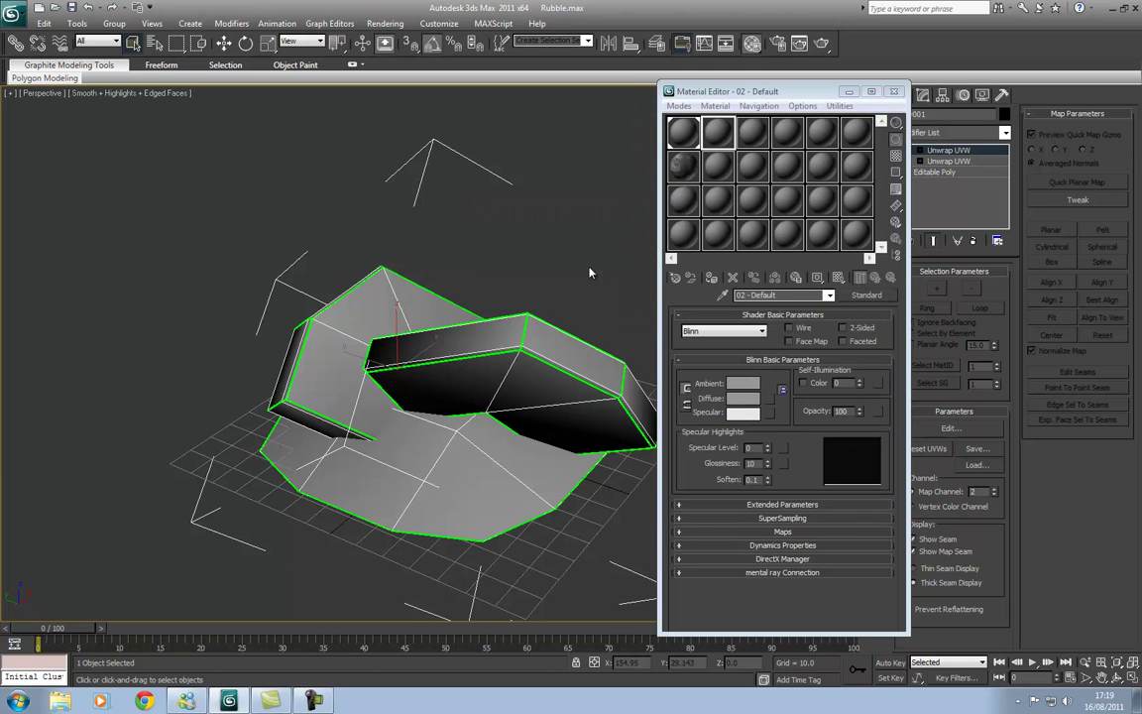
Add an Ambient/Reflective Occlusion map to the diffuse channel of the 02 - Default material
click(771, 397)
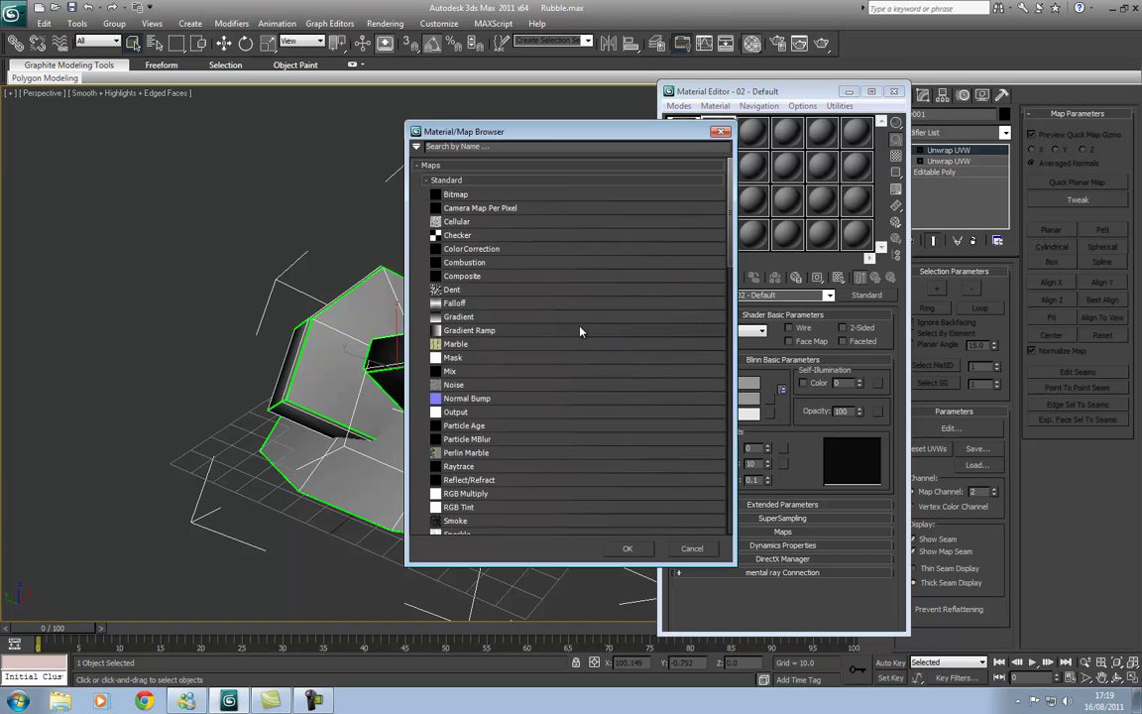
scroll(563, 423, down, 3)
scroll(525, 386, down, 5)
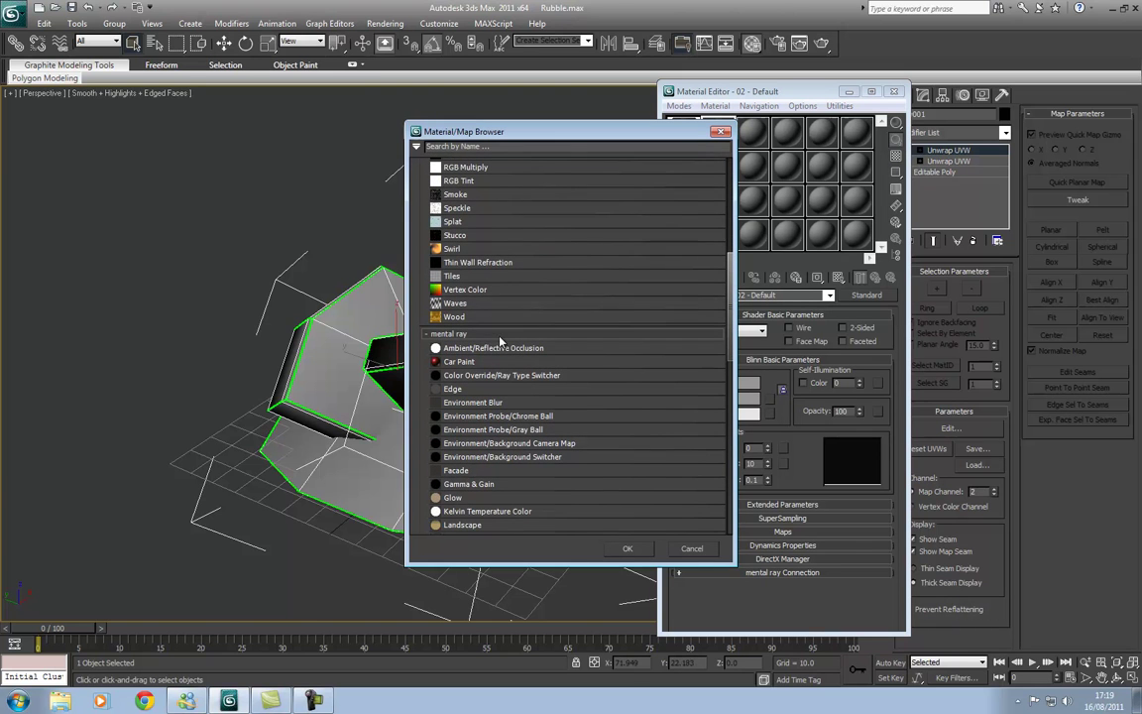
double_click(483, 348)
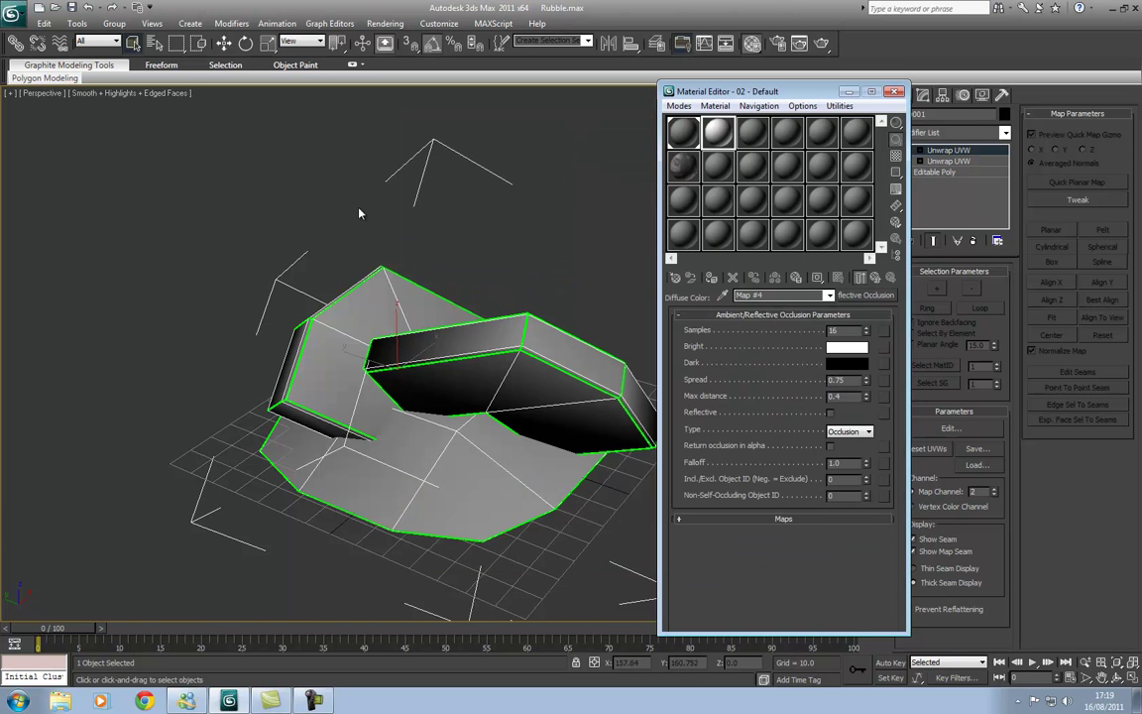
Set the occlusion map's samples to 128 and return to the parent material
drag(318, 203, 565, 568)
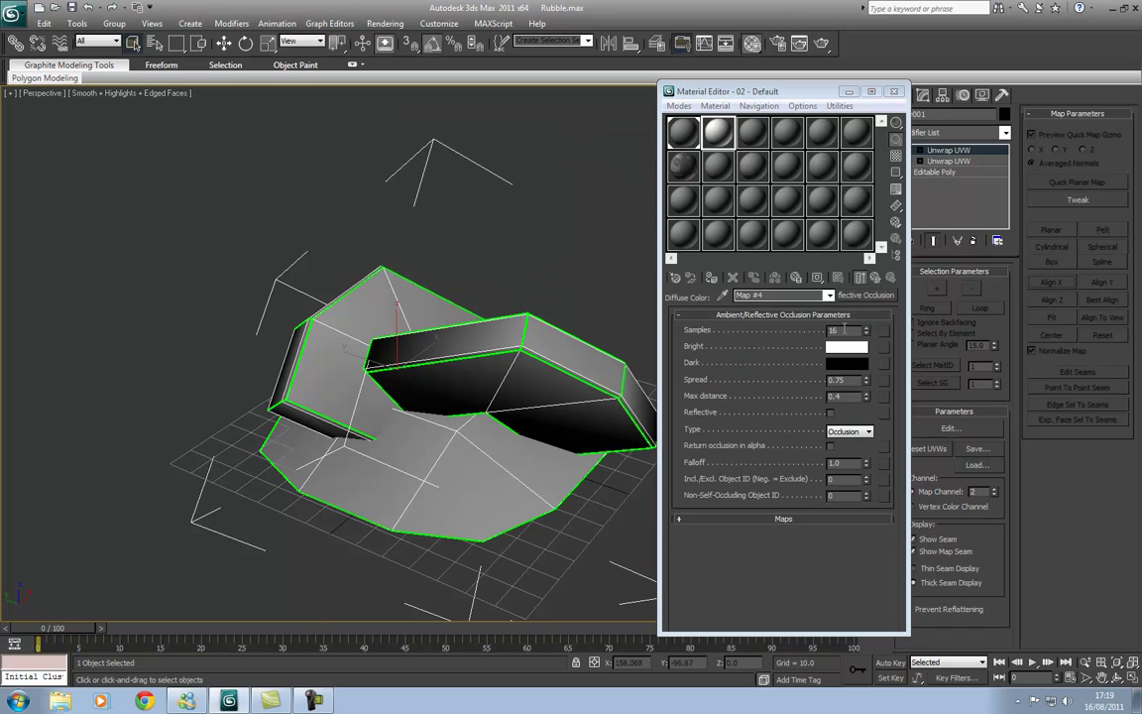
drag(845, 328, 711, 296)
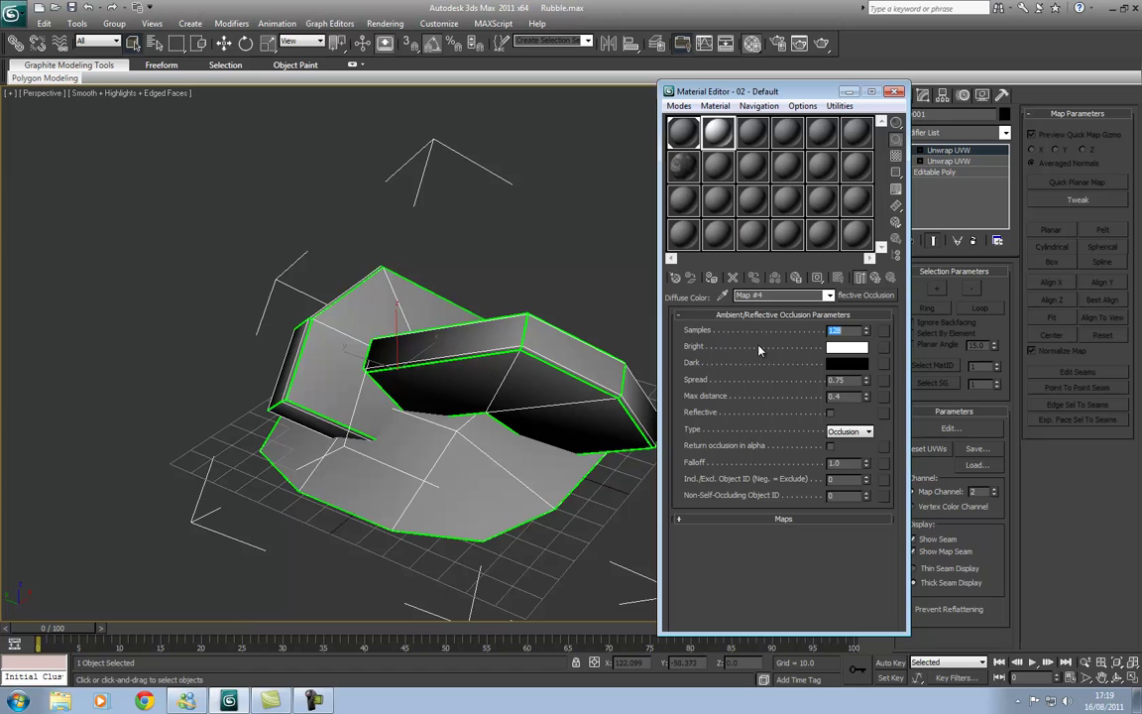
click(862, 430)
click(864, 431)
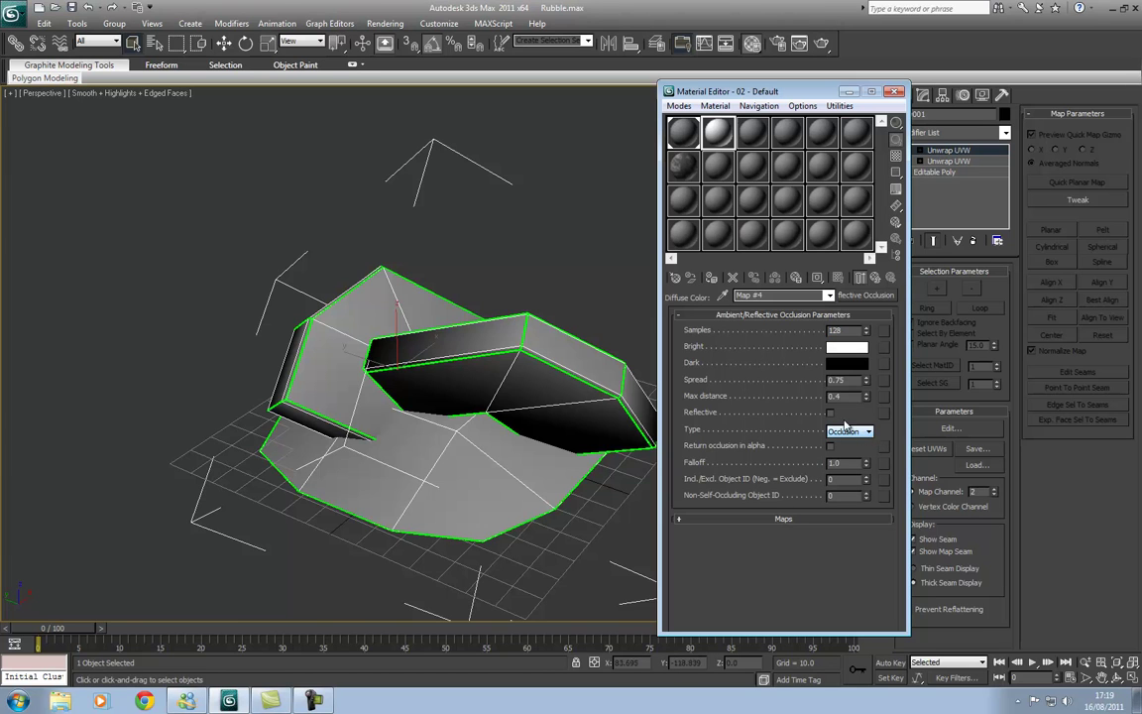
click(876, 279)
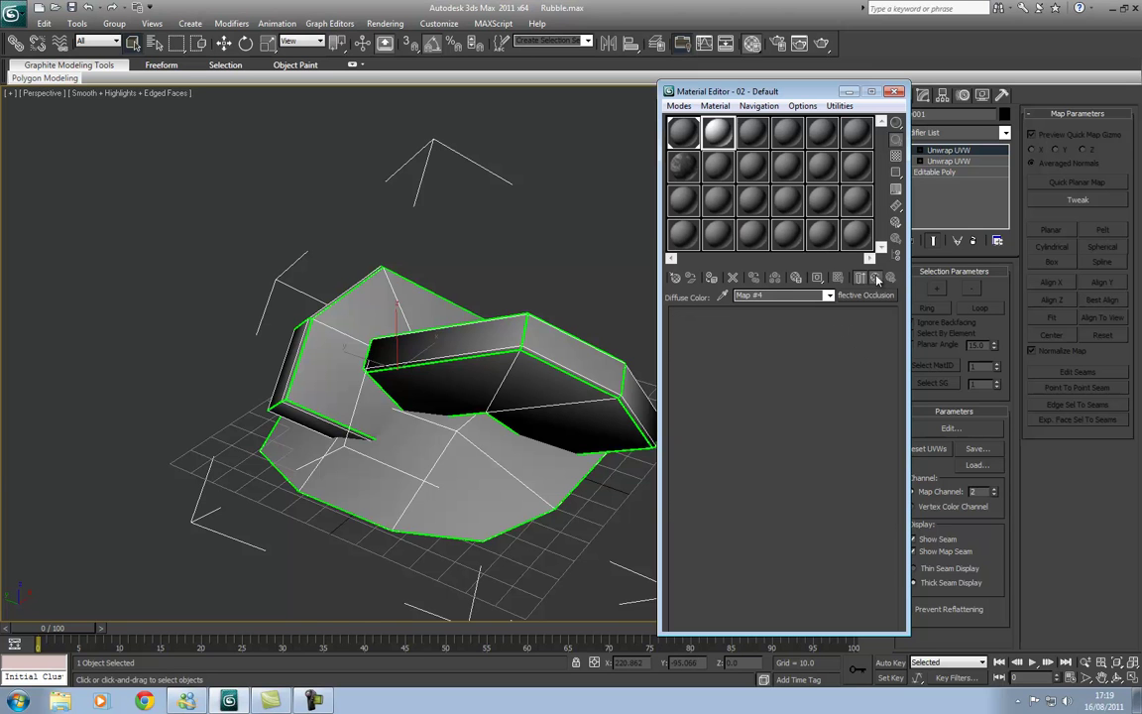
Select the combined rubble mesh and assign the 02 - Default occlusion material to it
click(338, 200)
drag(273, 178, 566, 622)
click(711, 279)
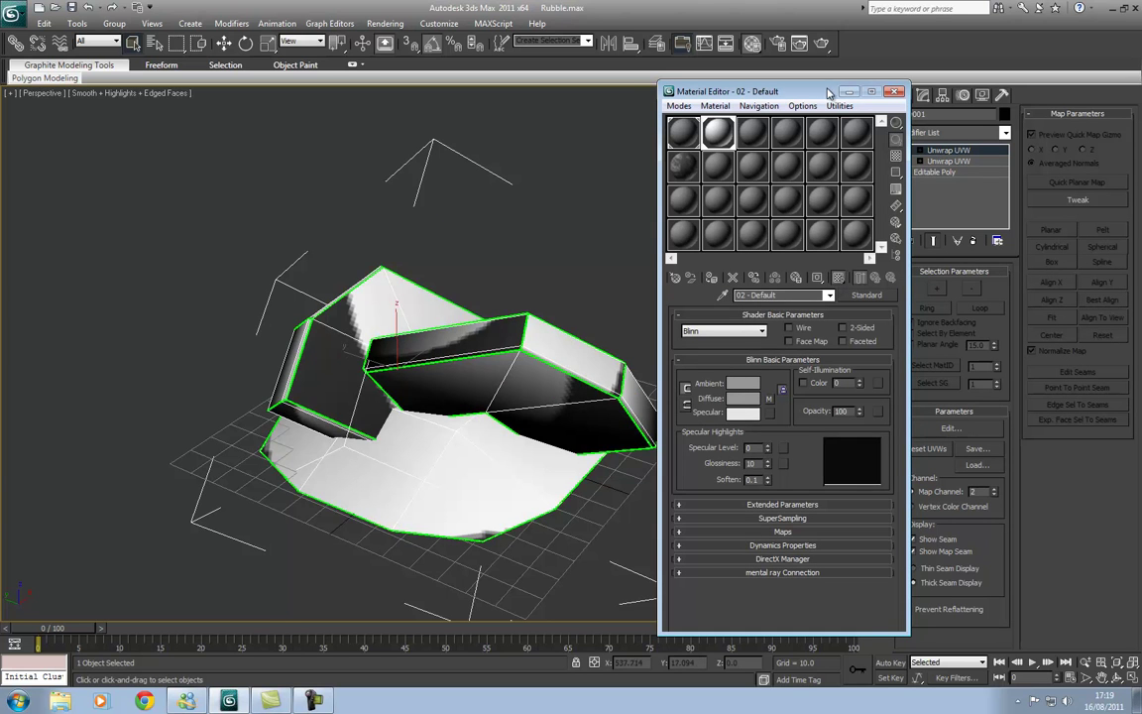
Create a standard Skylight on the grid beside the rubble mesh
drag(809, 88, 134, 88)
click(224, 43)
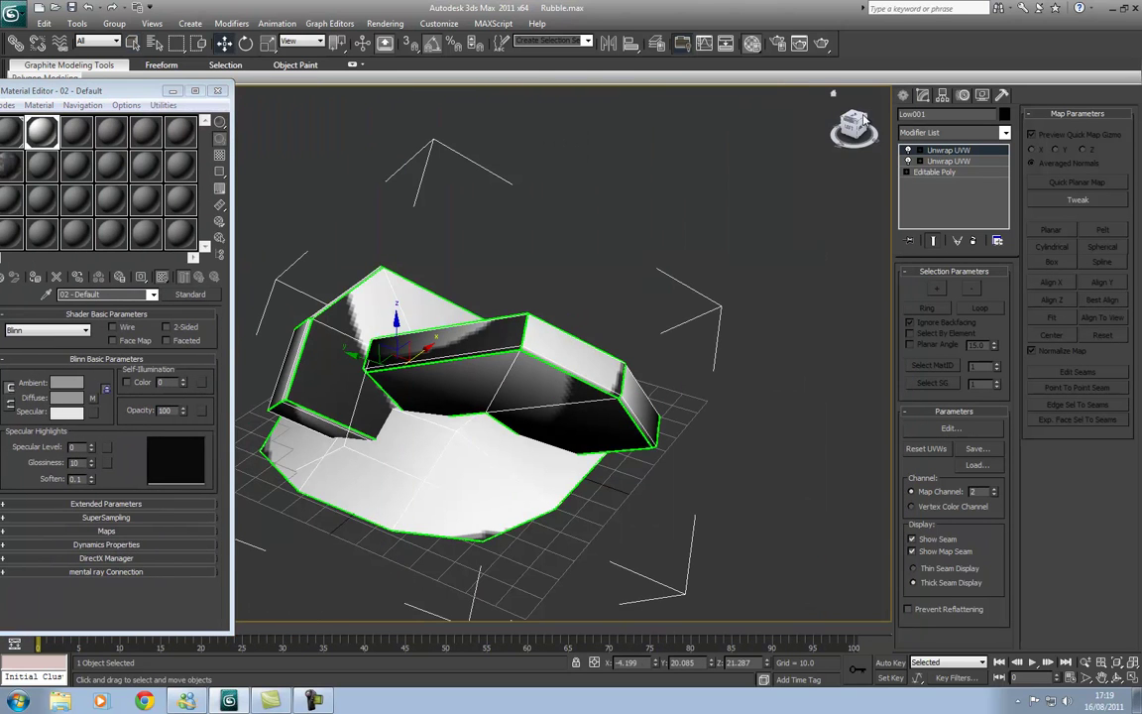
click(955, 118)
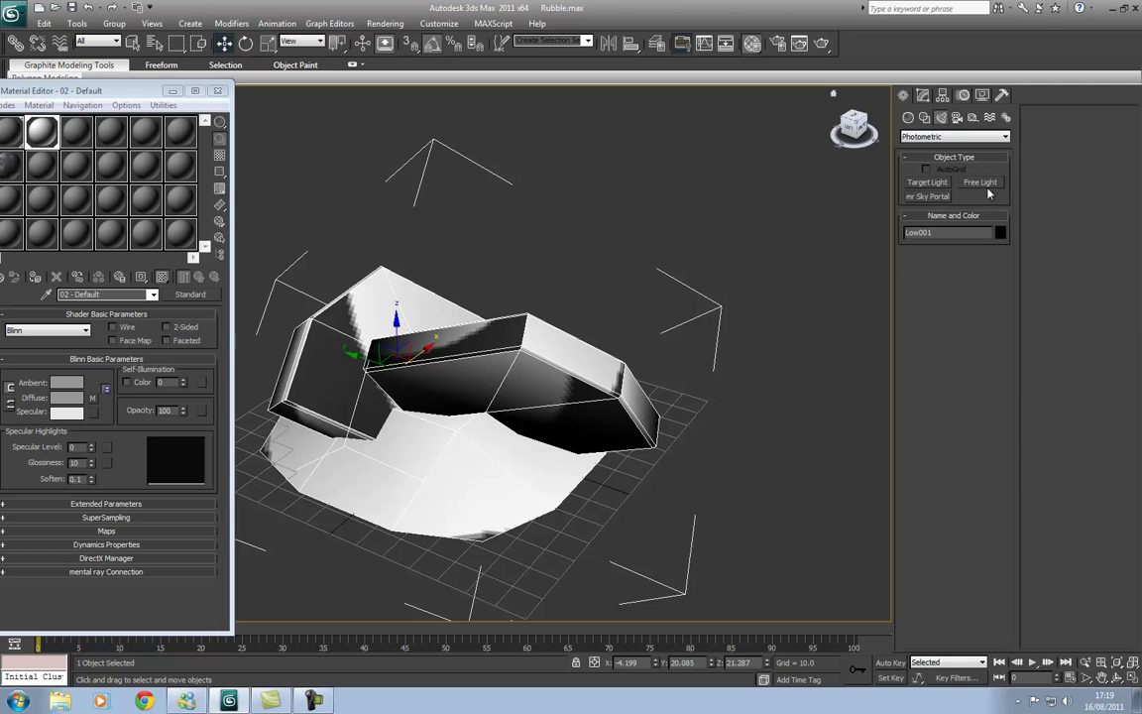
click(942, 136)
click(917, 158)
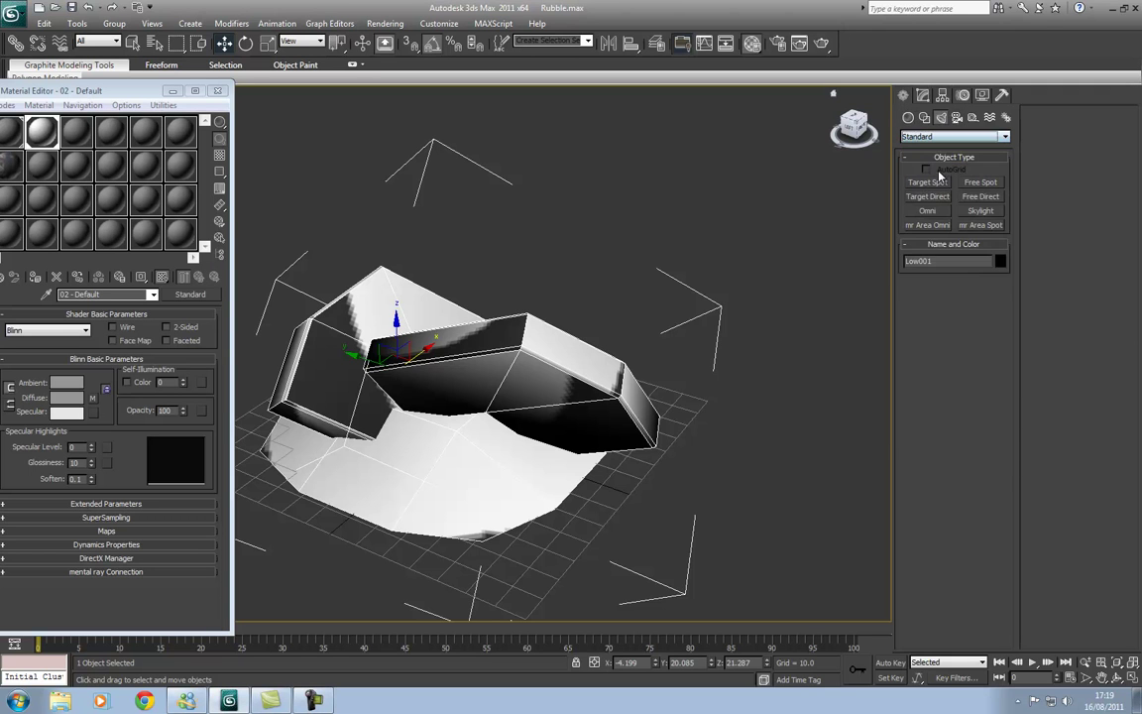
click(980, 210)
click(635, 515)
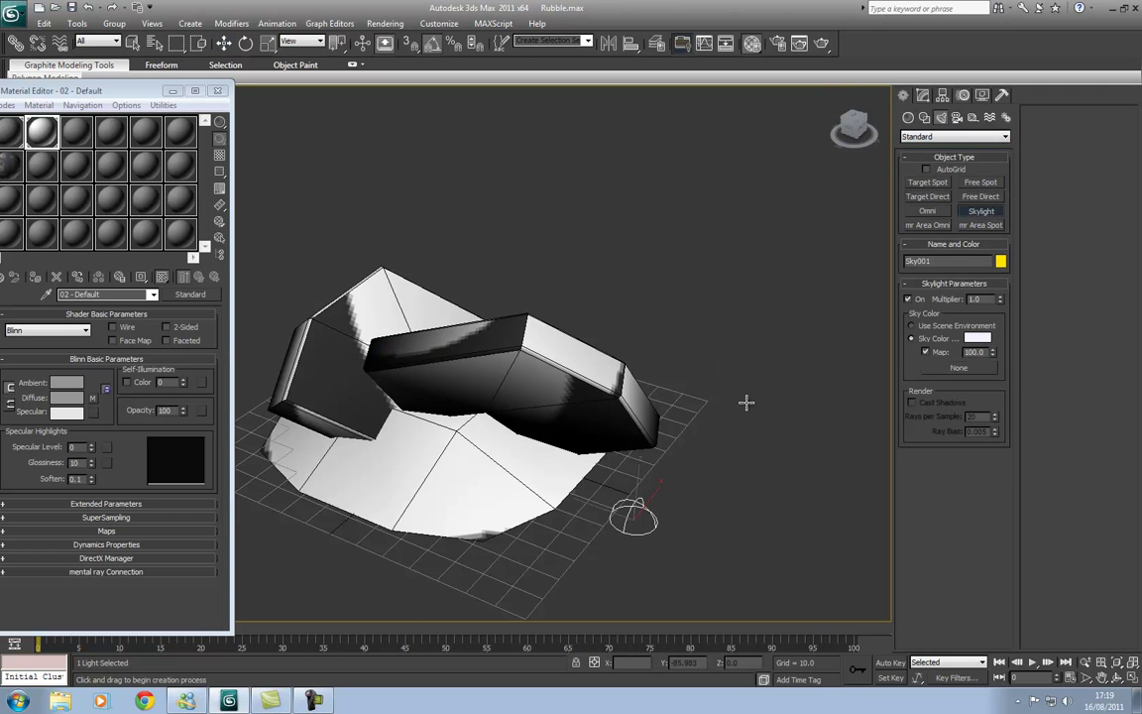
Select the combined rubble mesh, close the material editor and open the Render To Texture settings
click(224, 43)
drag(345, 196, 505, 627)
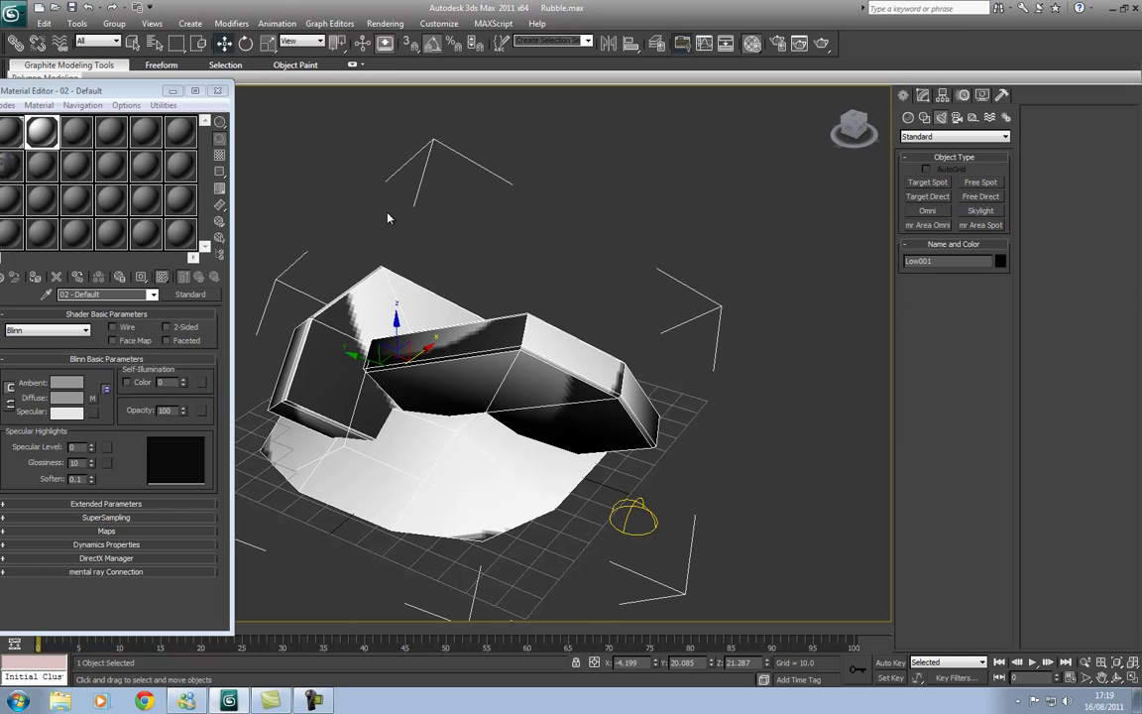
click(217, 90)
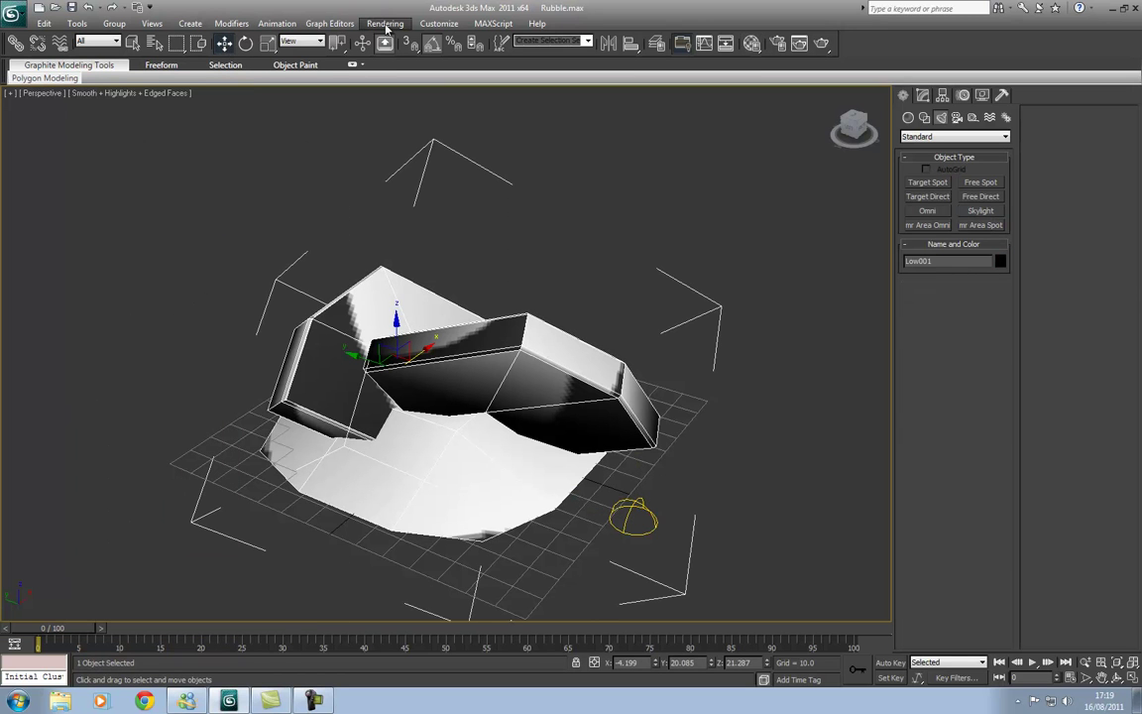
click(387, 24)
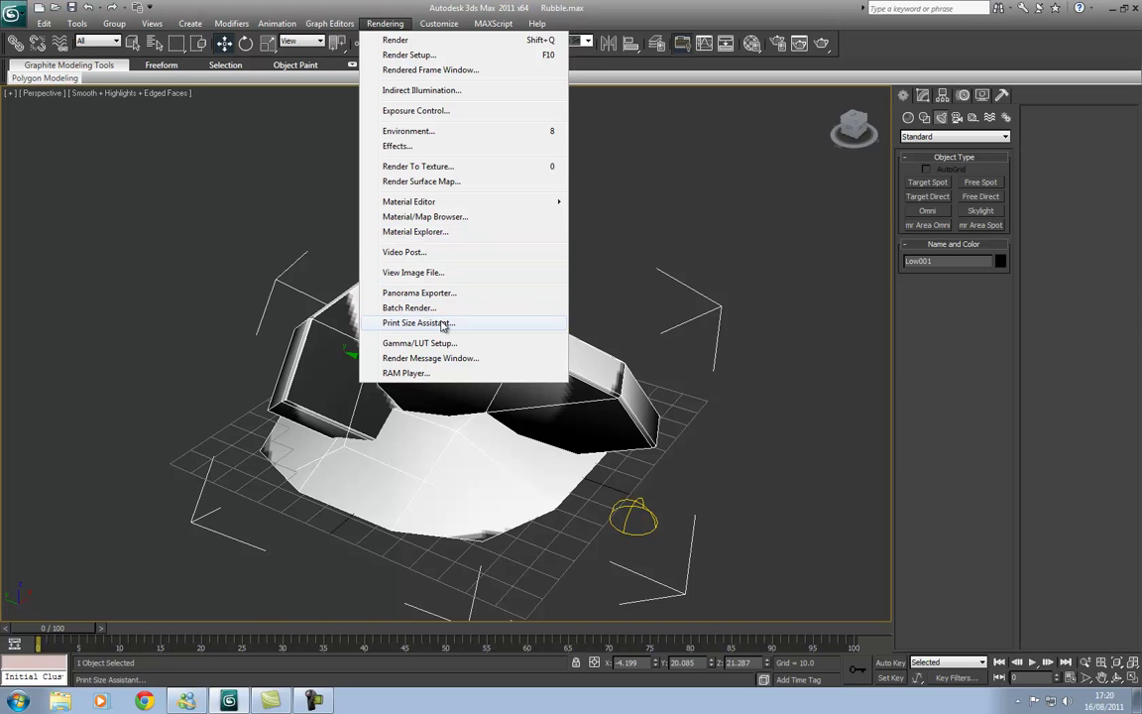
click(458, 166)
drag(431, 161, 788, 107)
Set the object's baking coordinates to use the existing UV channel 2
drag(729, 402, 733, 228)
drag(715, 284, 700, 214)
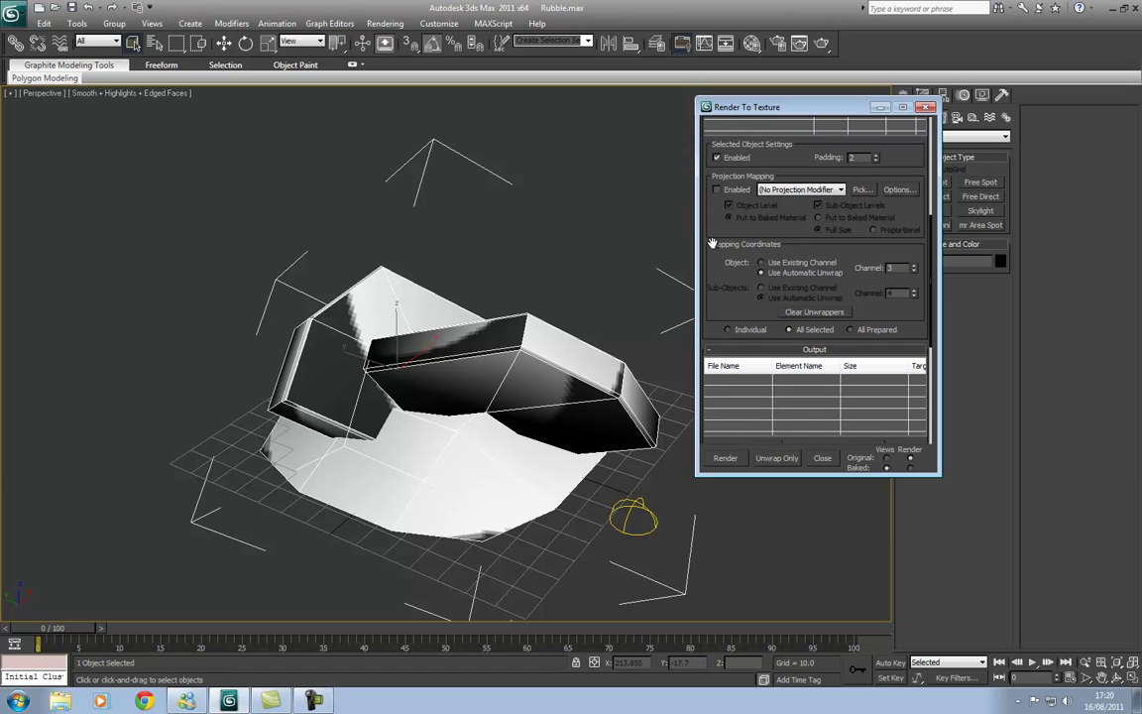
drag(717, 310, 734, 353)
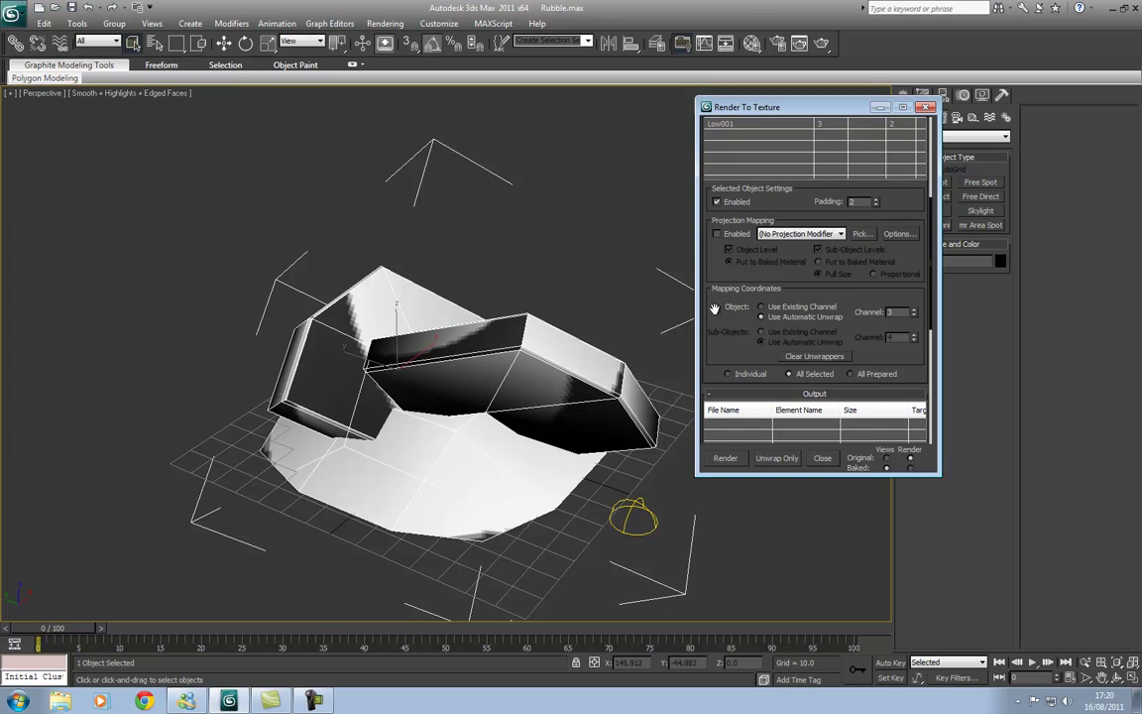
drag(717, 313, 712, 258)
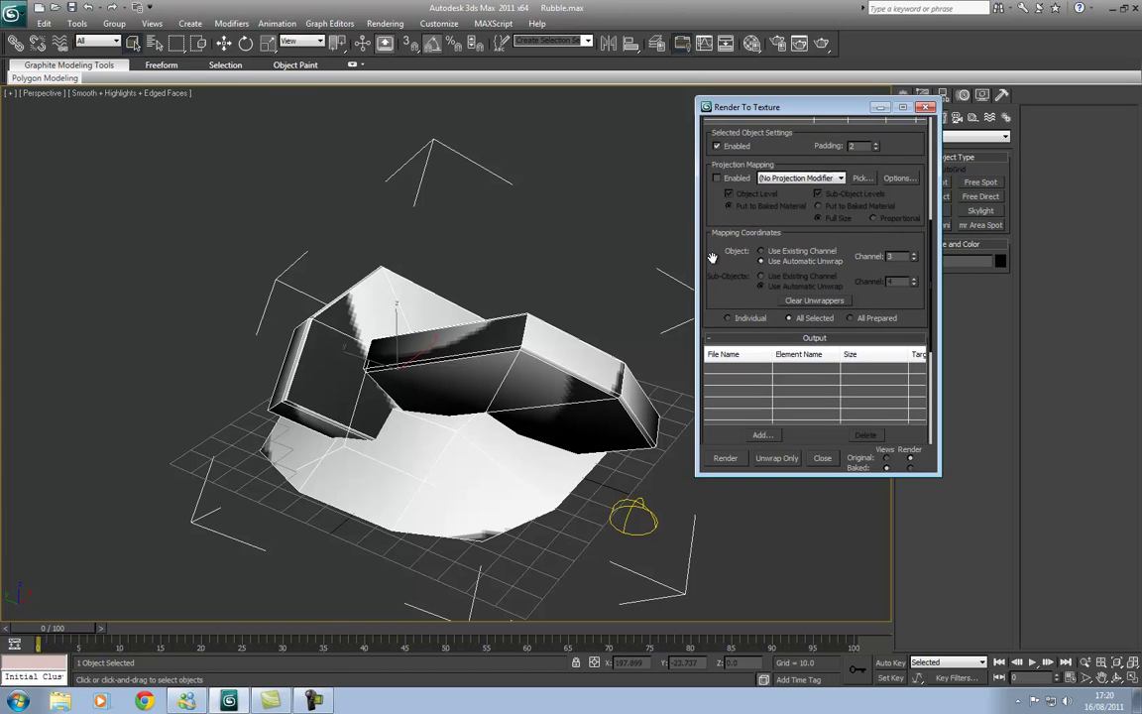
click(798, 251)
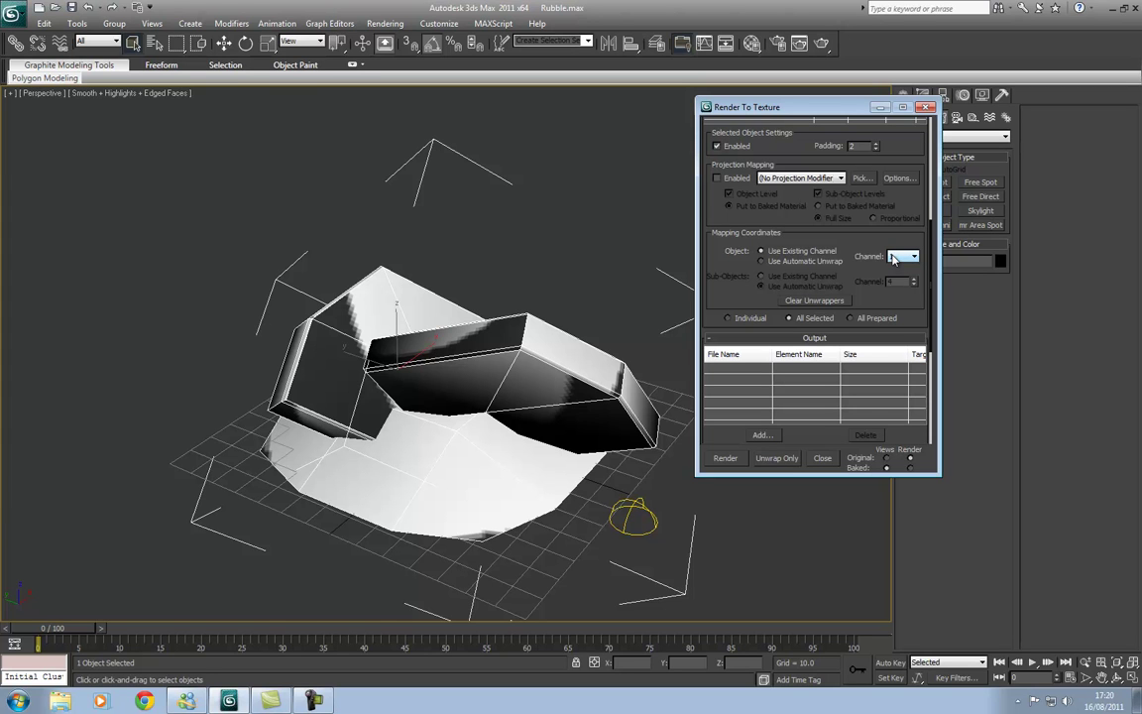
click(913, 258)
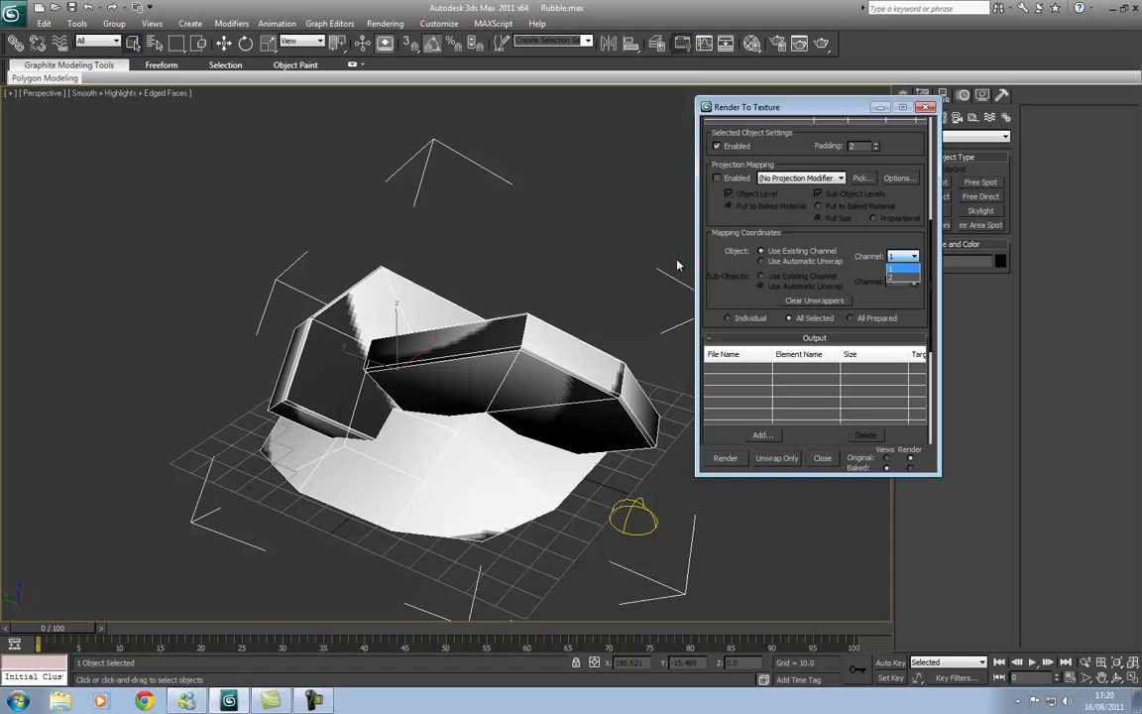
click(904, 281)
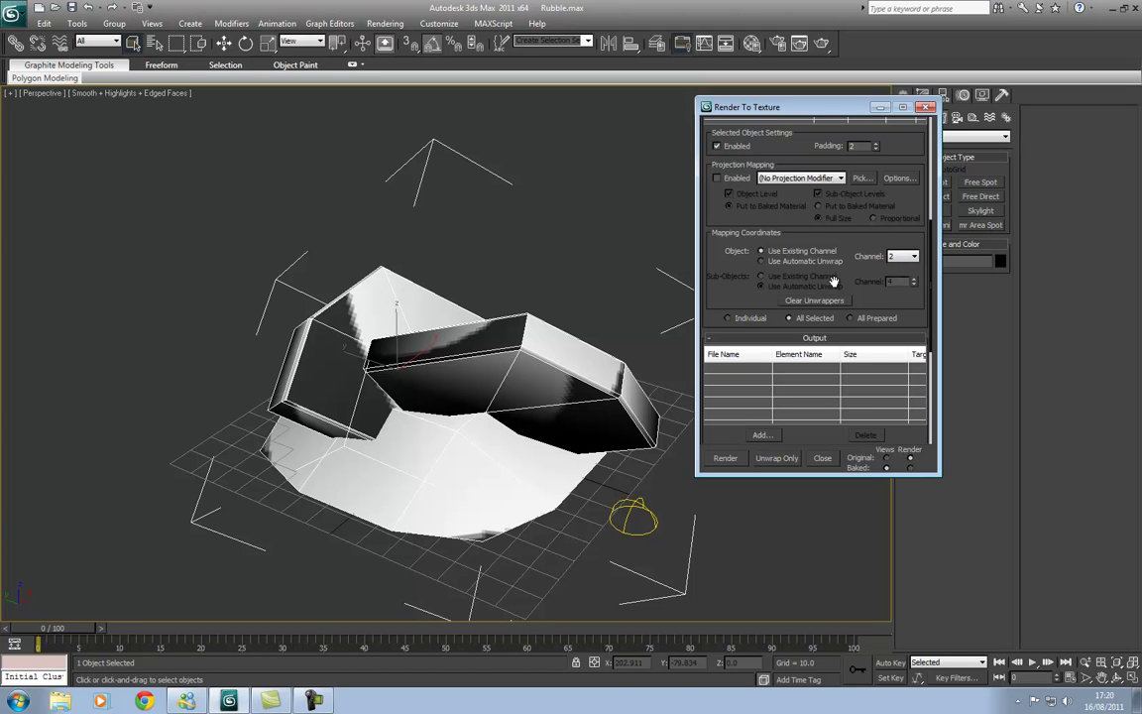
Add a CompleteMap element to the texture bake output
scroll(851, 295, down, 5)
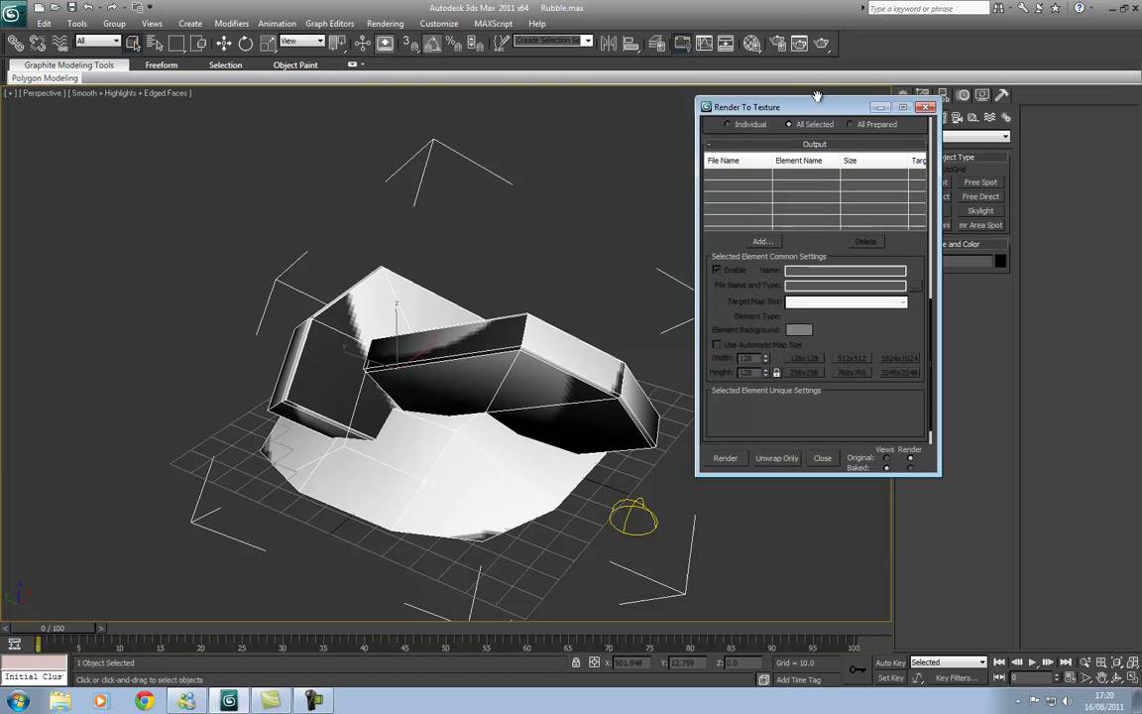
click(762, 234)
double_click(619, 220)
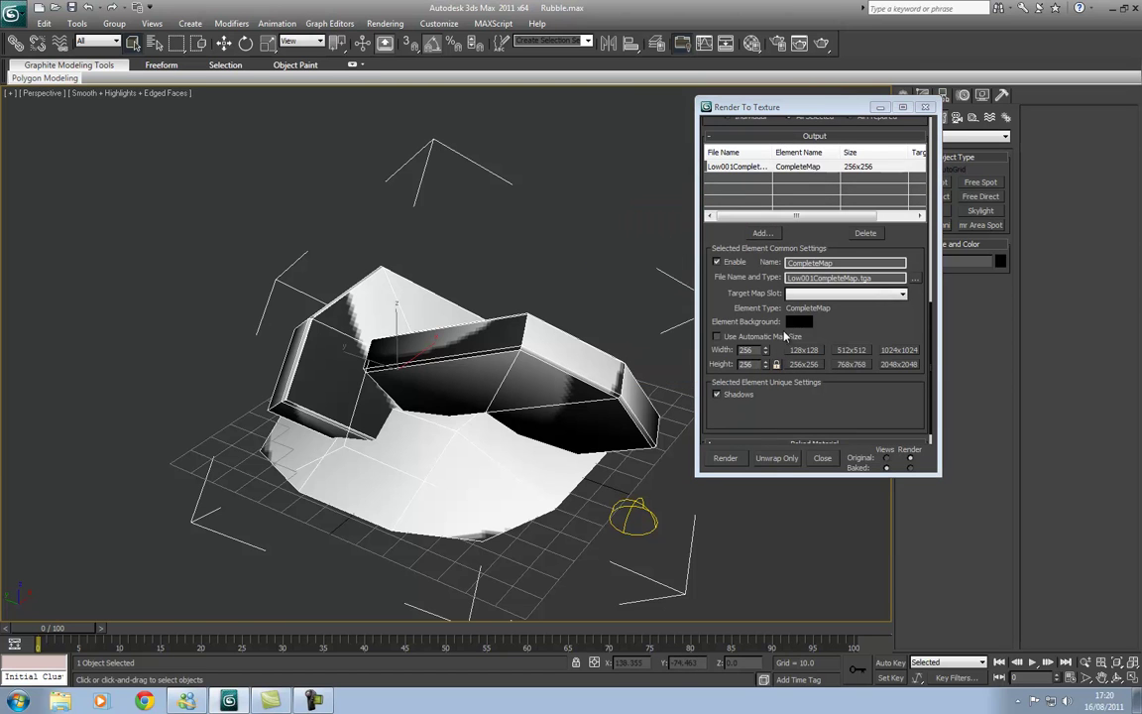
Set the CompleteMap output to a Targa file named Rubble_AO in the desktop's Rubble\Textures folder, accepting the Targa options
click(915, 281)
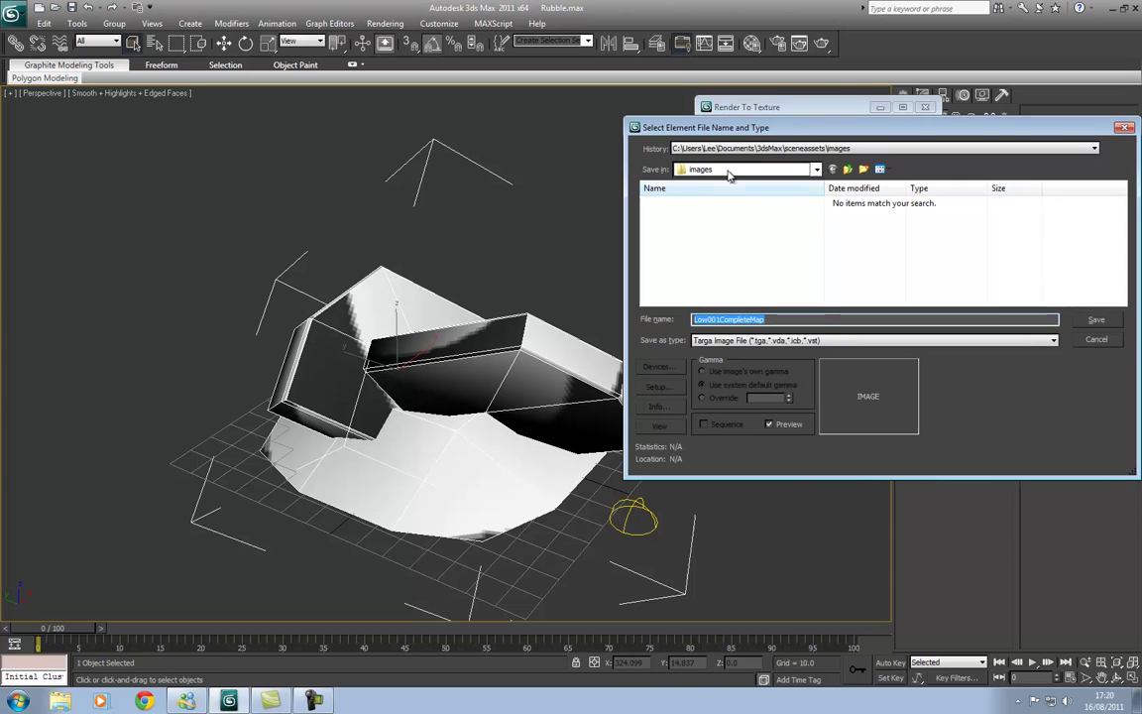
click(729, 171)
click(700, 183)
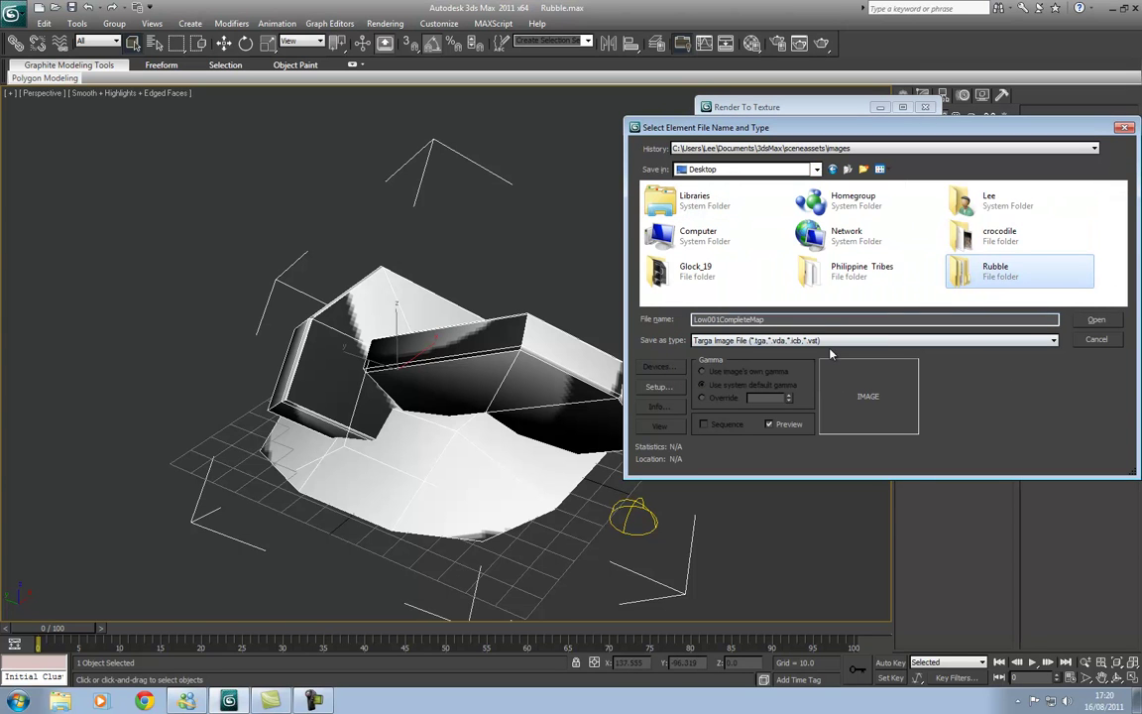
double_click(992, 273)
double_click(669, 205)
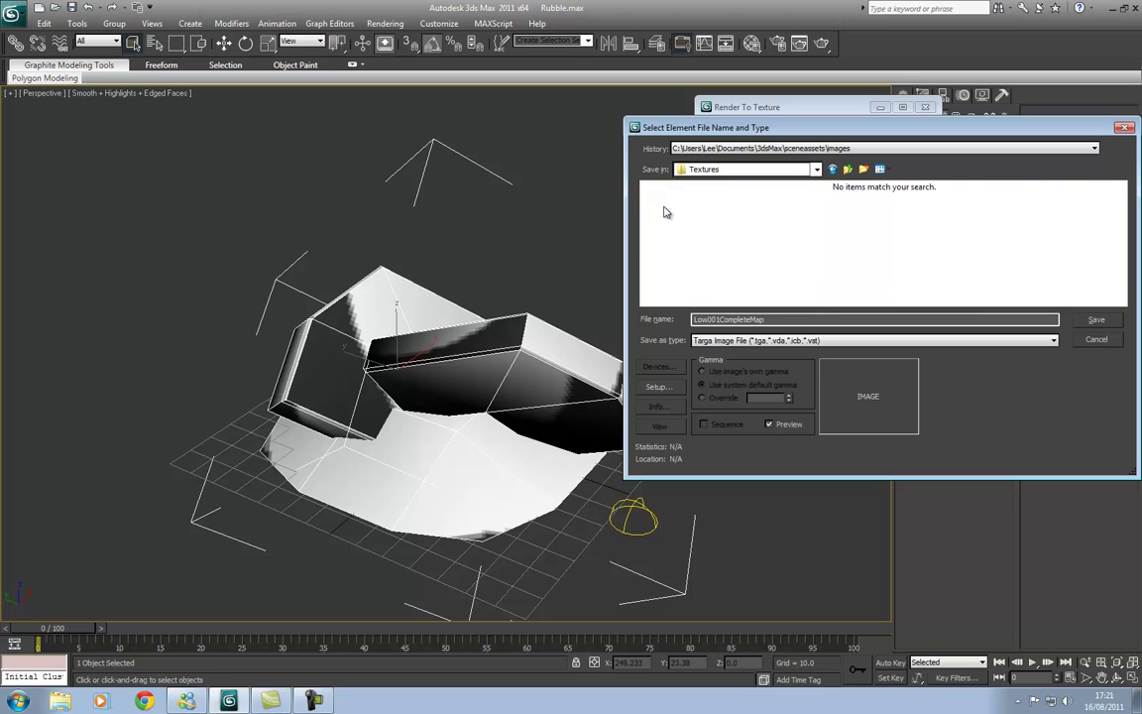
double_click(772, 319)
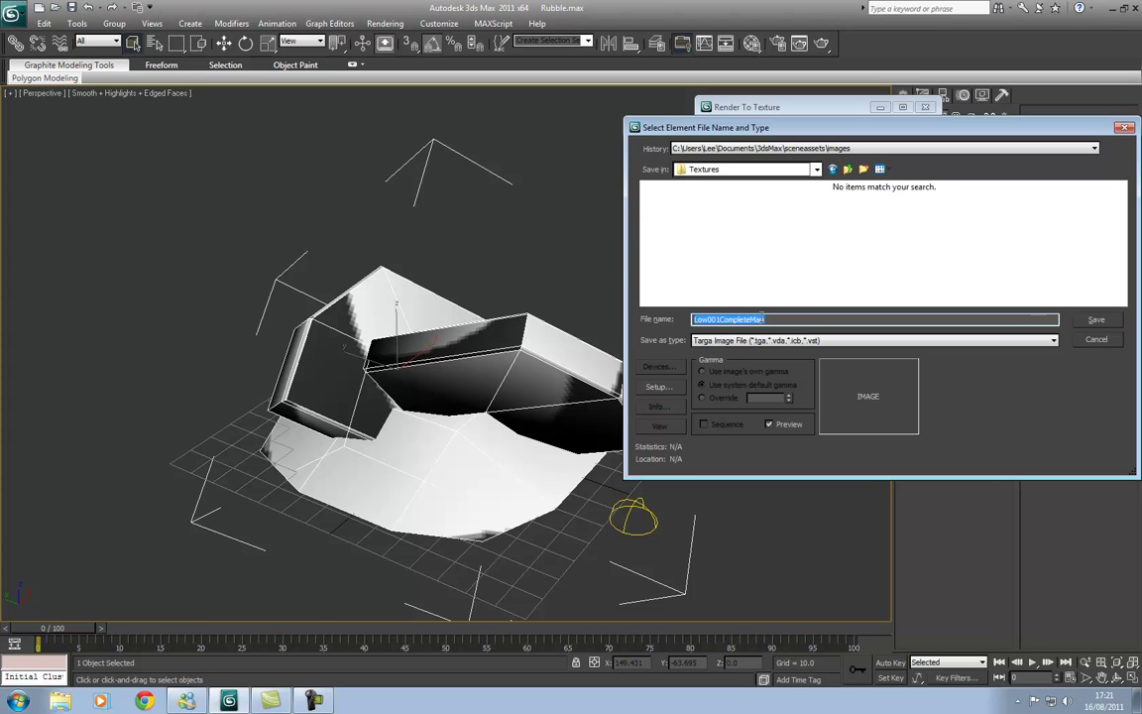
text(Rubble)
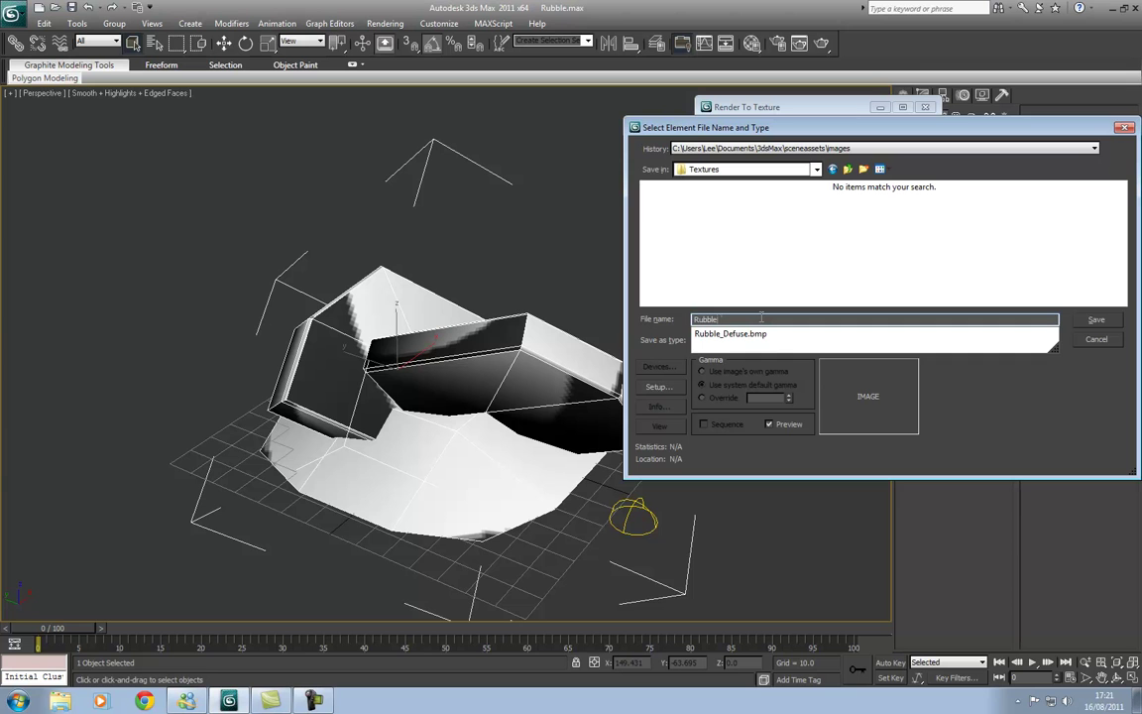
text(_AO)
key(Return)
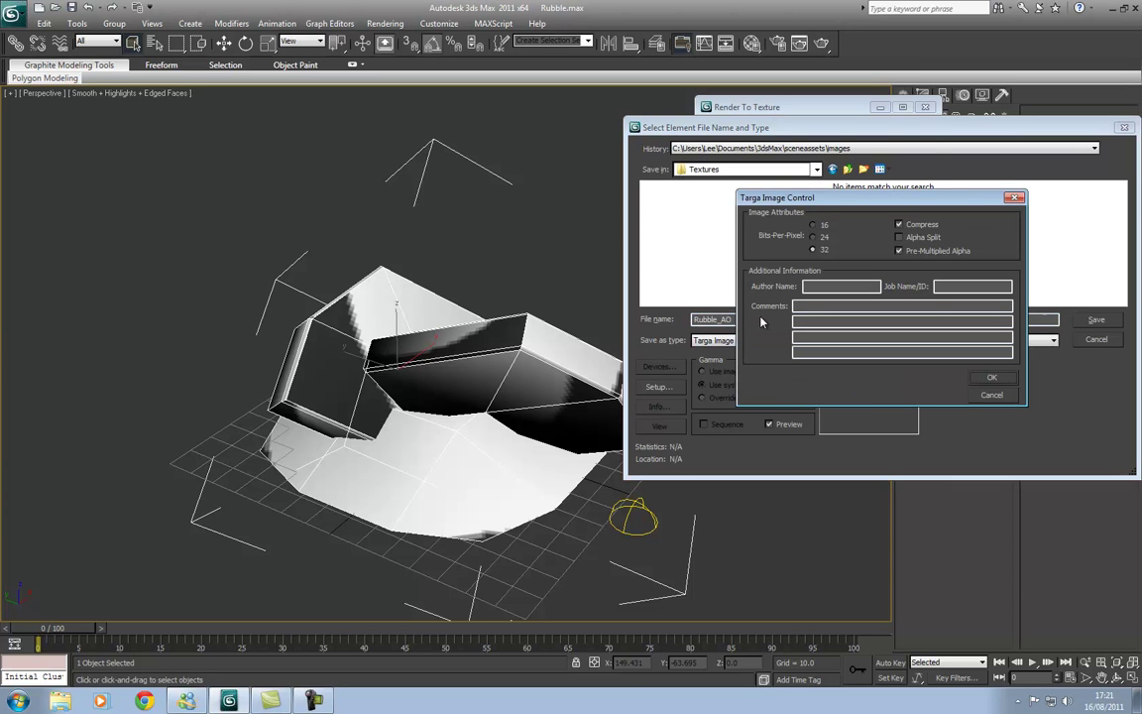
click(989, 376)
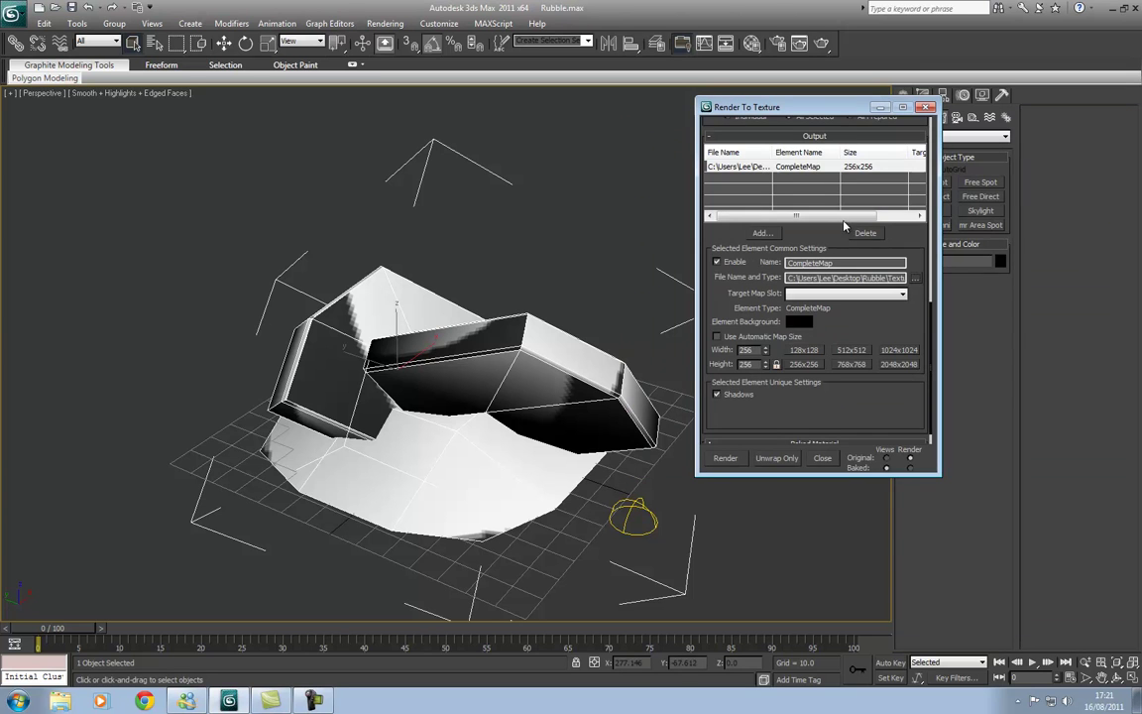
Set the CompleteMap size to 1024x1024
drag(889, 403, 876, 375)
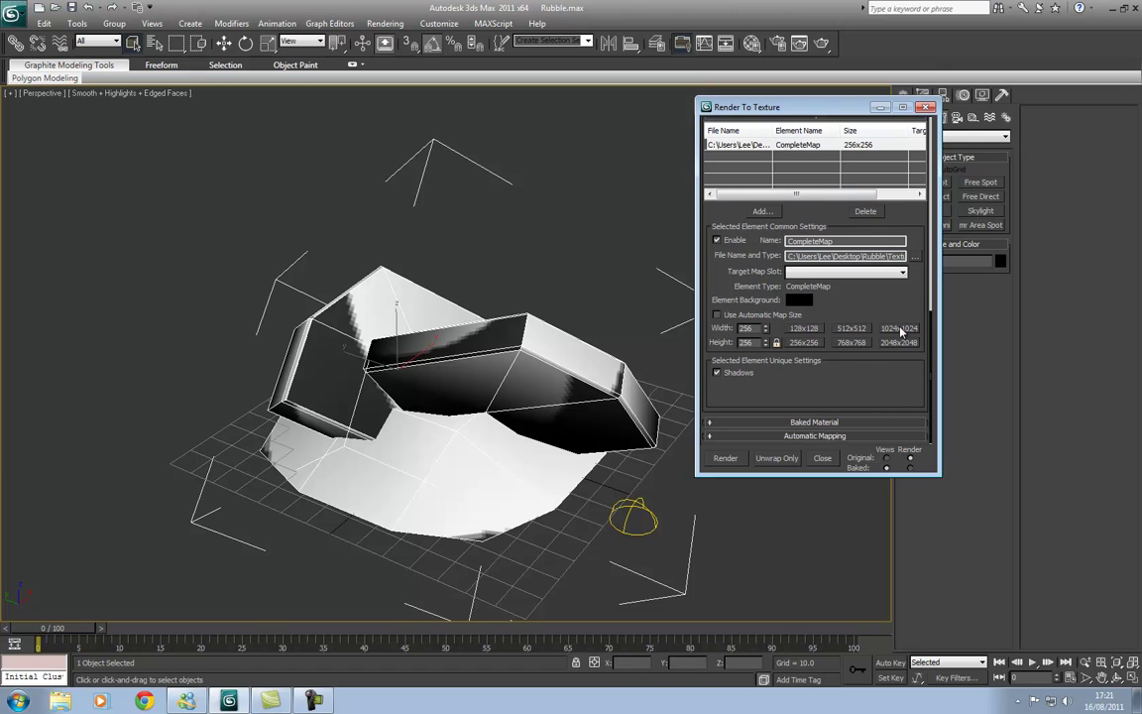
click(900, 330)
drag(827, 384, 825, 356)
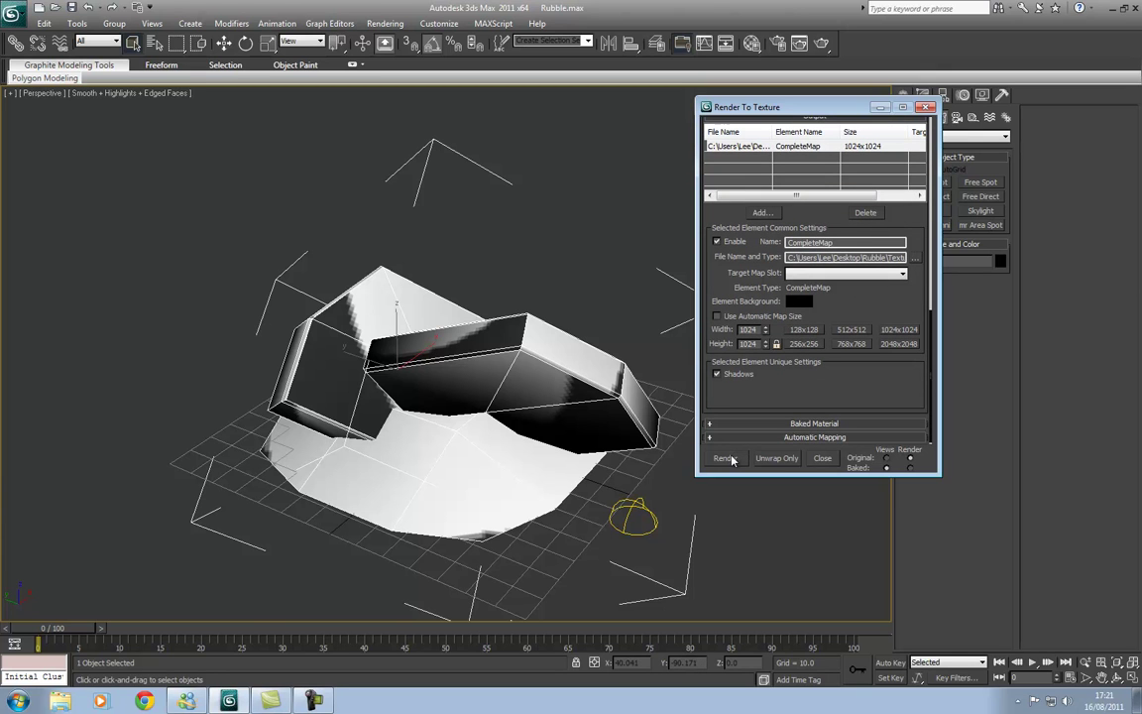
Render the occlusion bake without a target map slot, then close the rendered image and the Render To Texture settings
click(727, 459)
click(544, 261)
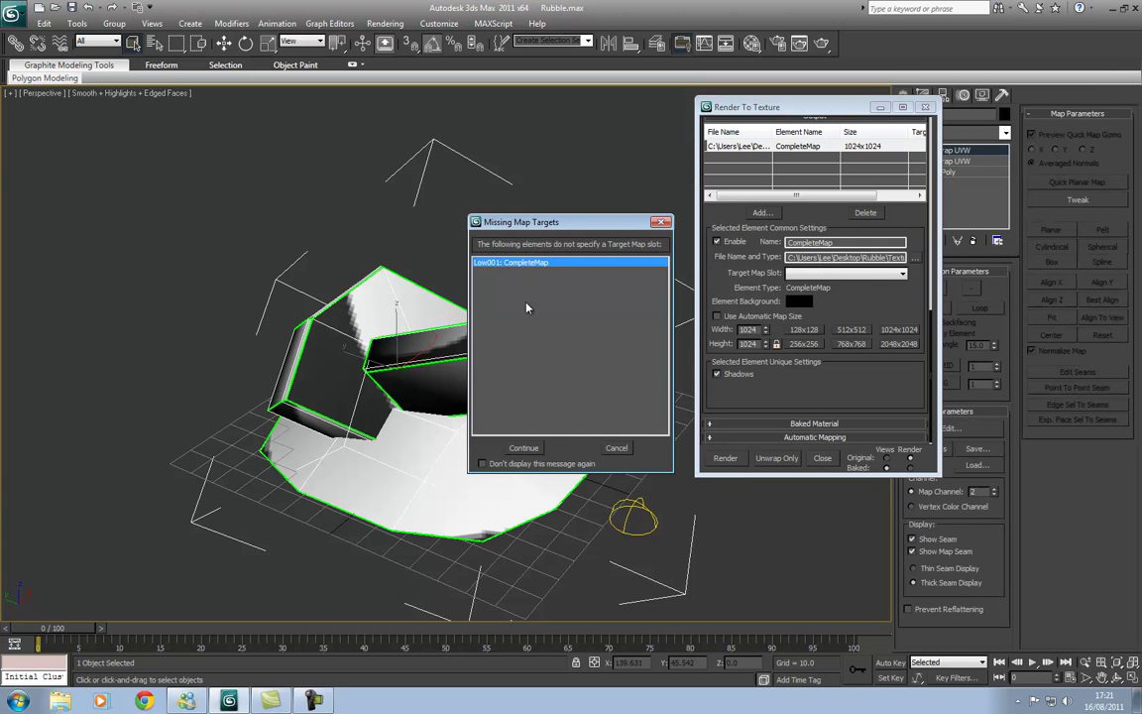
click(525, 447)
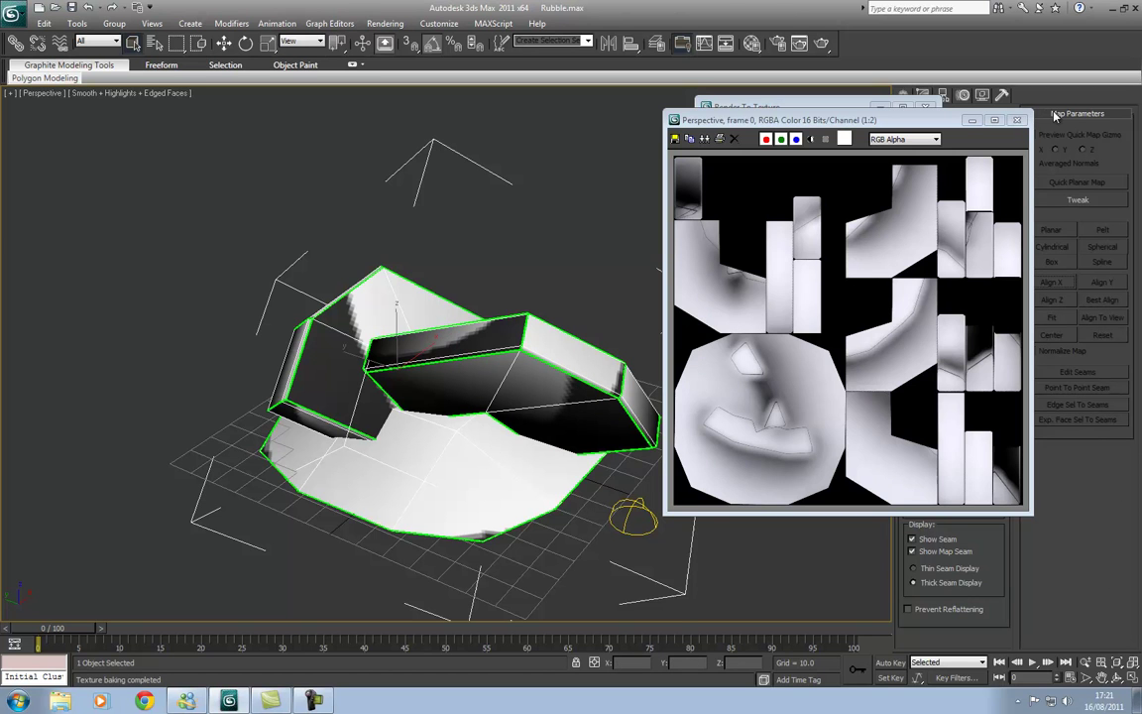
click(933, 107)
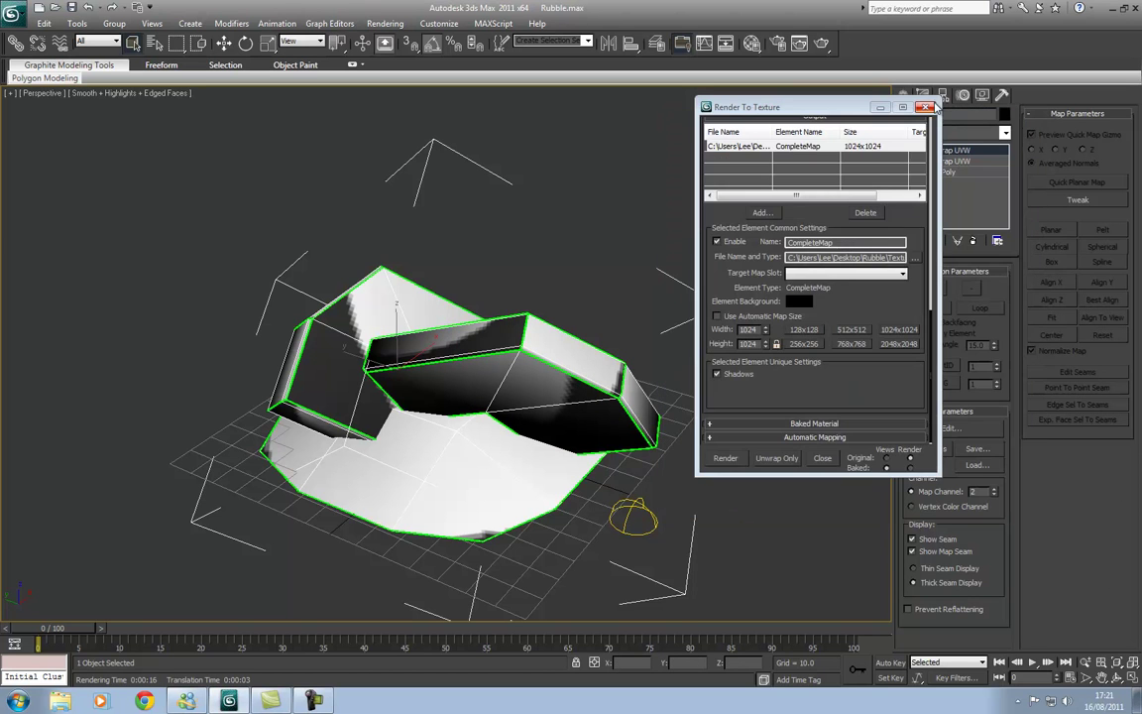
click(929, 106)
Reselect the combined rubble mesh and bring up Flat_Material in the material editor
click(727, 175)
drag(694, 551, 603, 504)
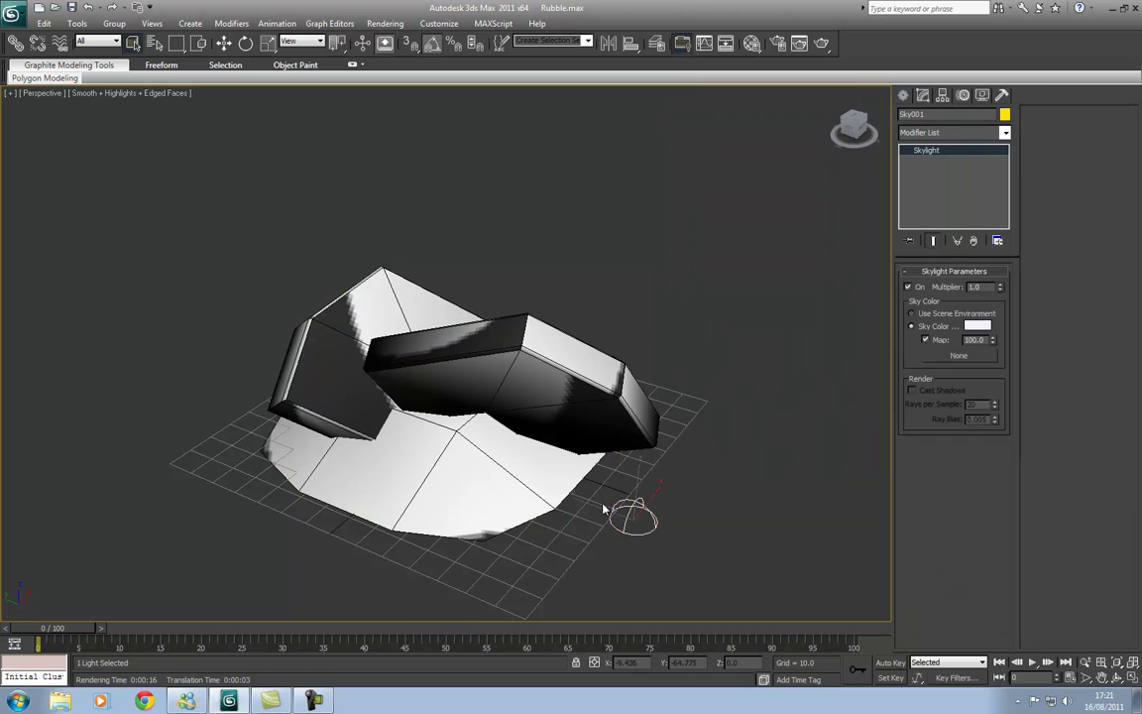
click(397, 386)
key(m)
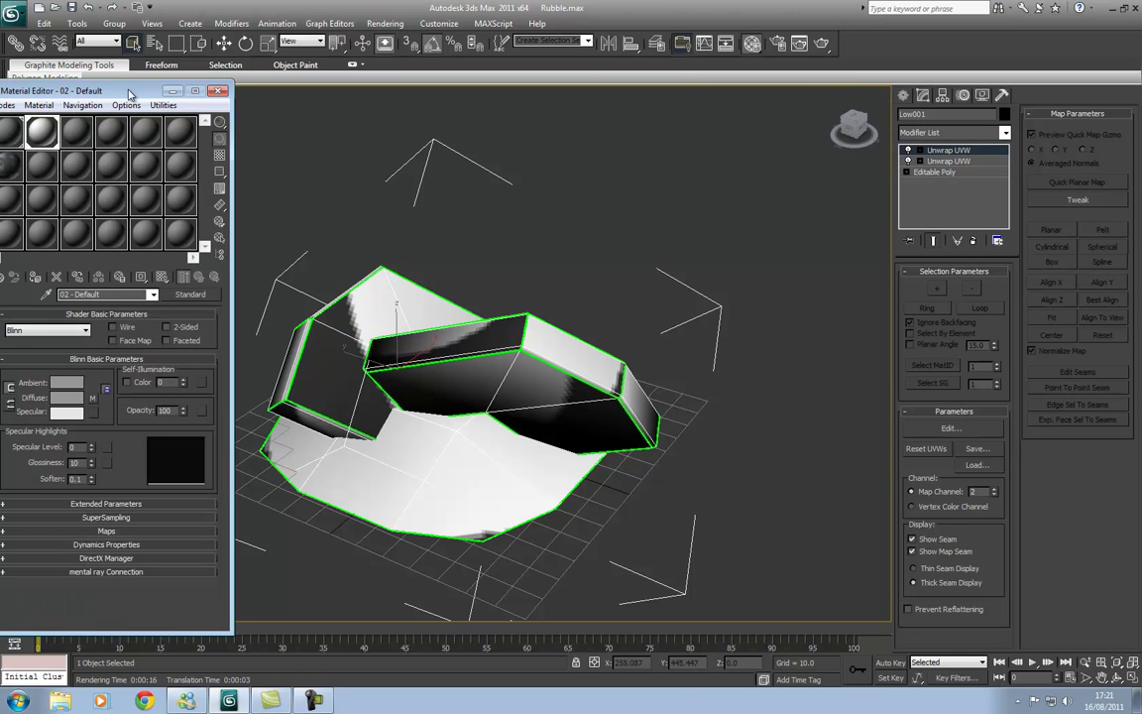
drag(115, 87, 325, 78)
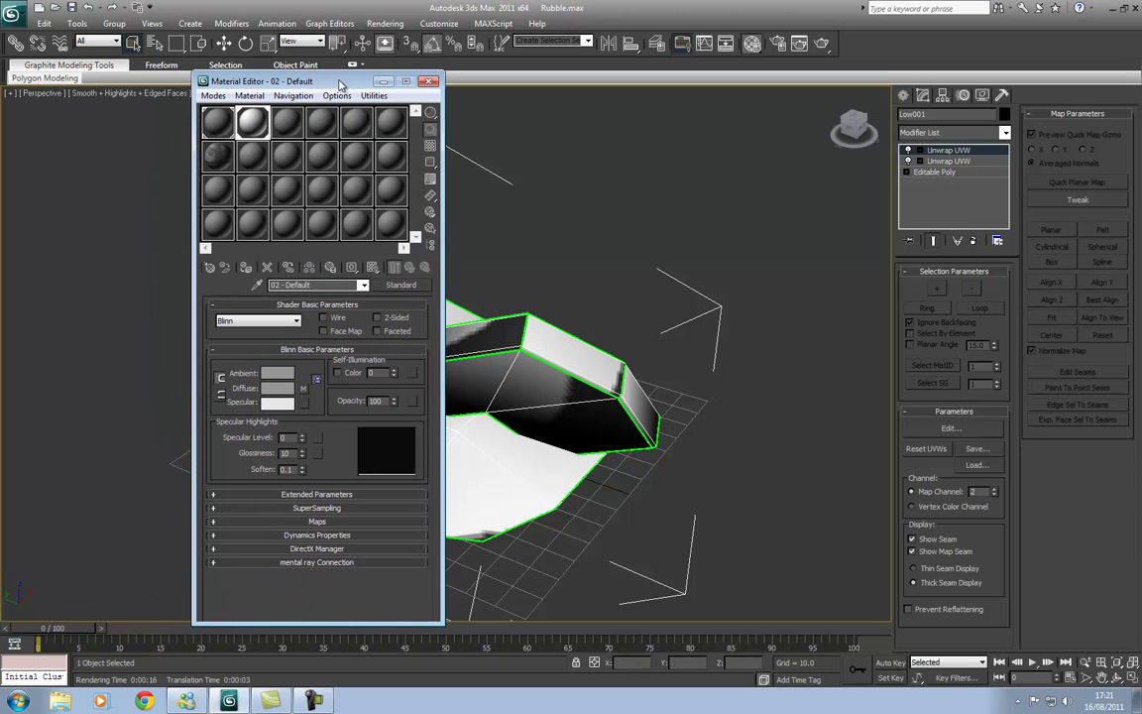
click(214, 127)
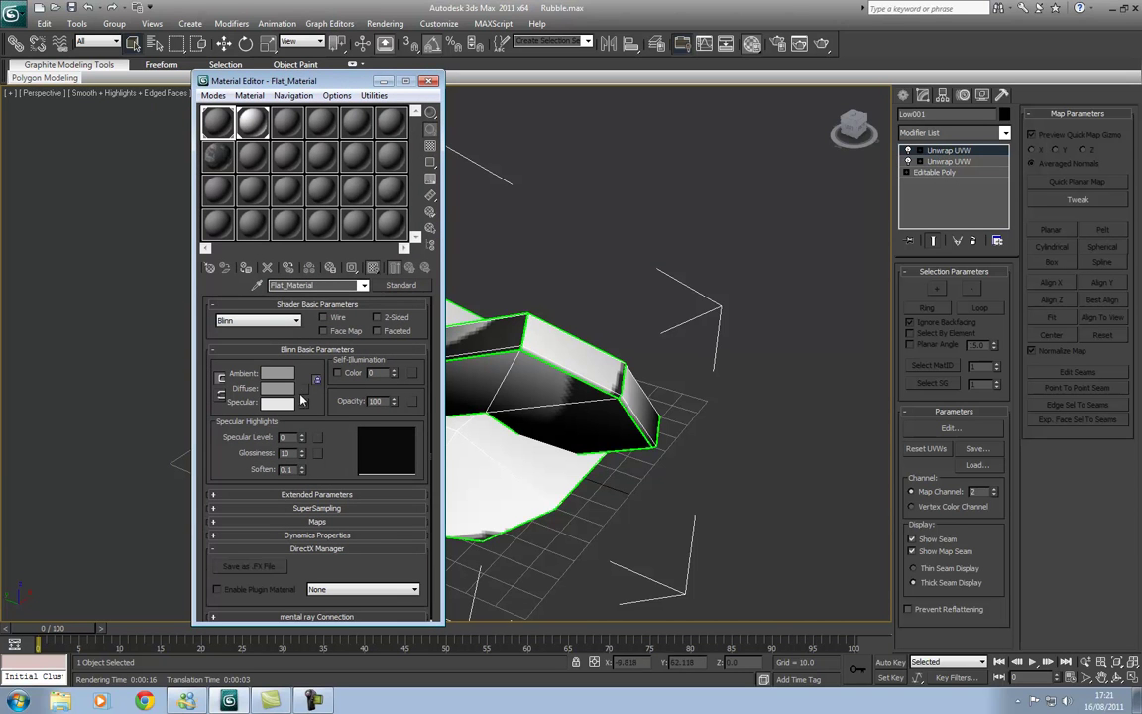
Add a Bitmap map to the diffuse channel of Flat_Material
click(302, 399)
scroll(469, 275, up, 8)
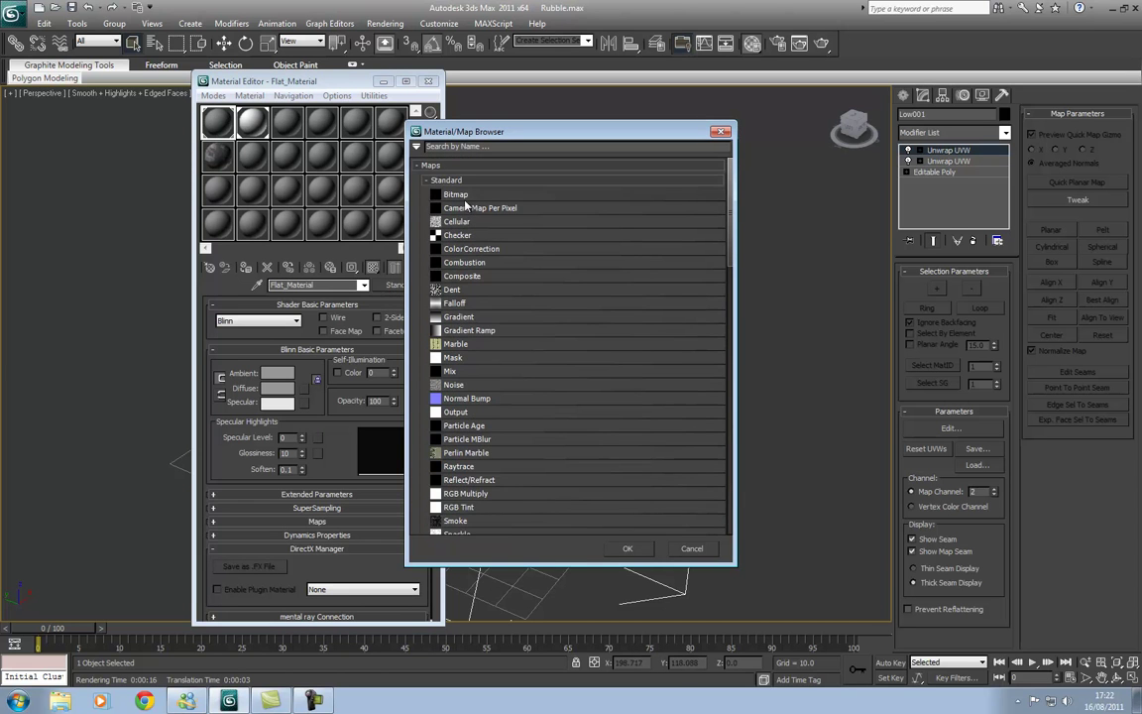
double_click(460, 196)
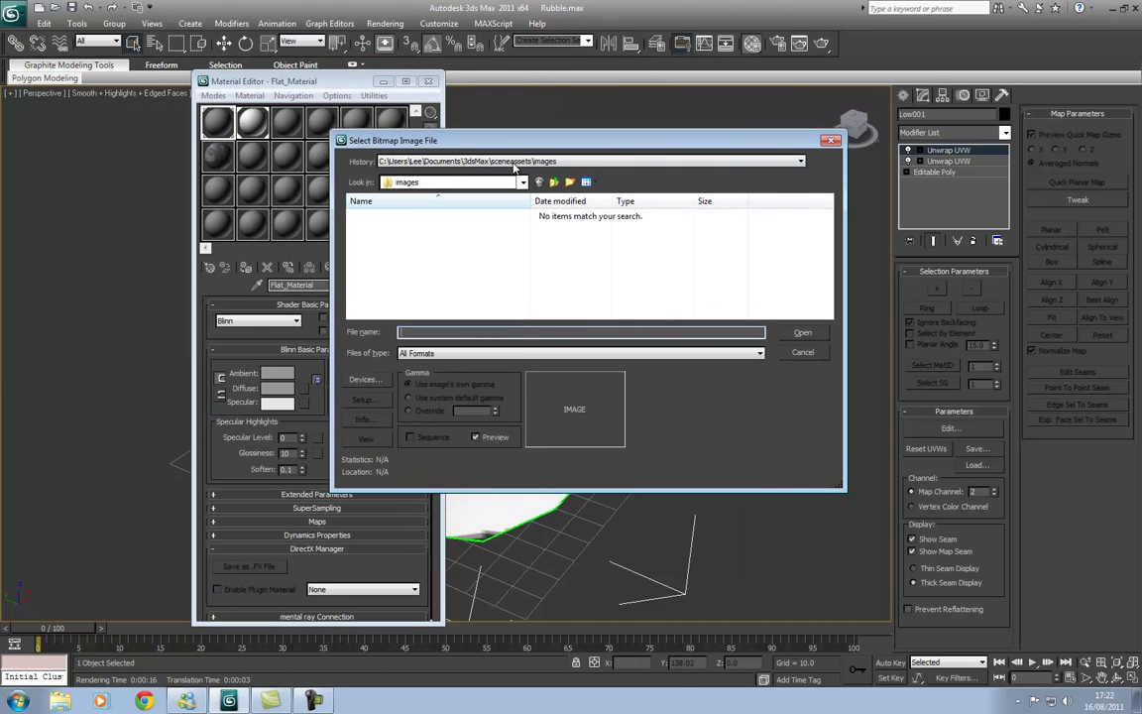
Load Rubble_AO from the desktop's Rubble\Textures folder as the bitmap and assign Flat_Material to the rubble mesh
click(463, 183)
click(369, 193)
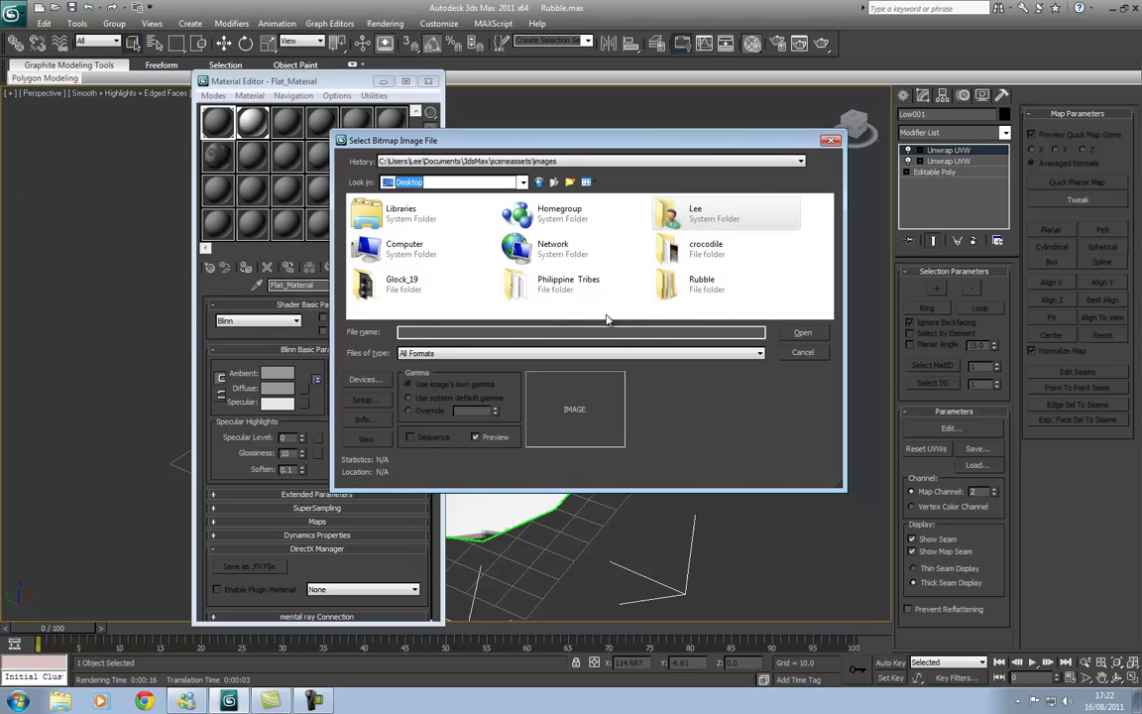
double_click(753, 297)
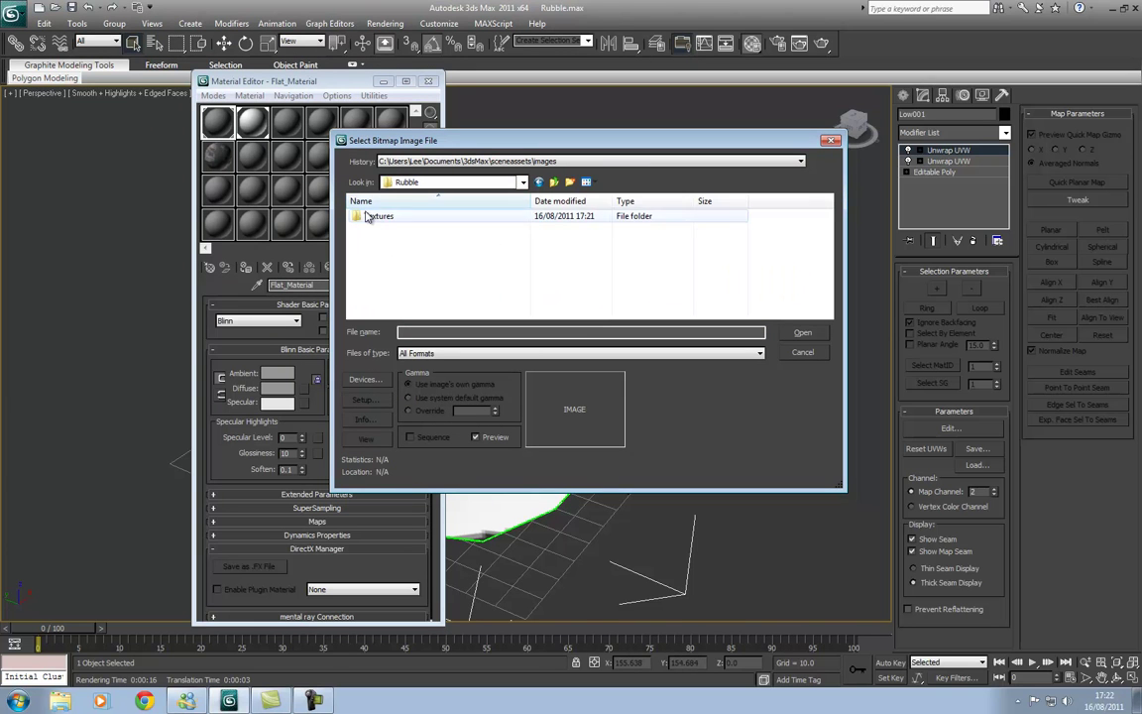
click(367, 219)
click(366, 218)
click(375, 229)
click(374, 234)
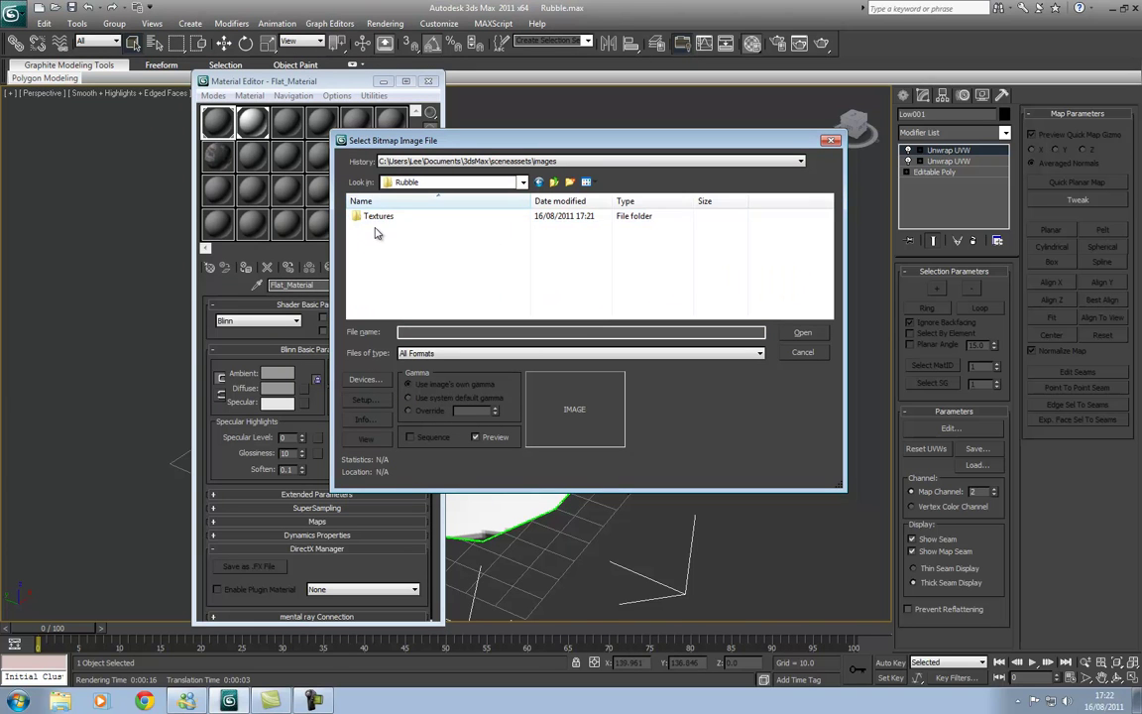
double_click(377, 216)
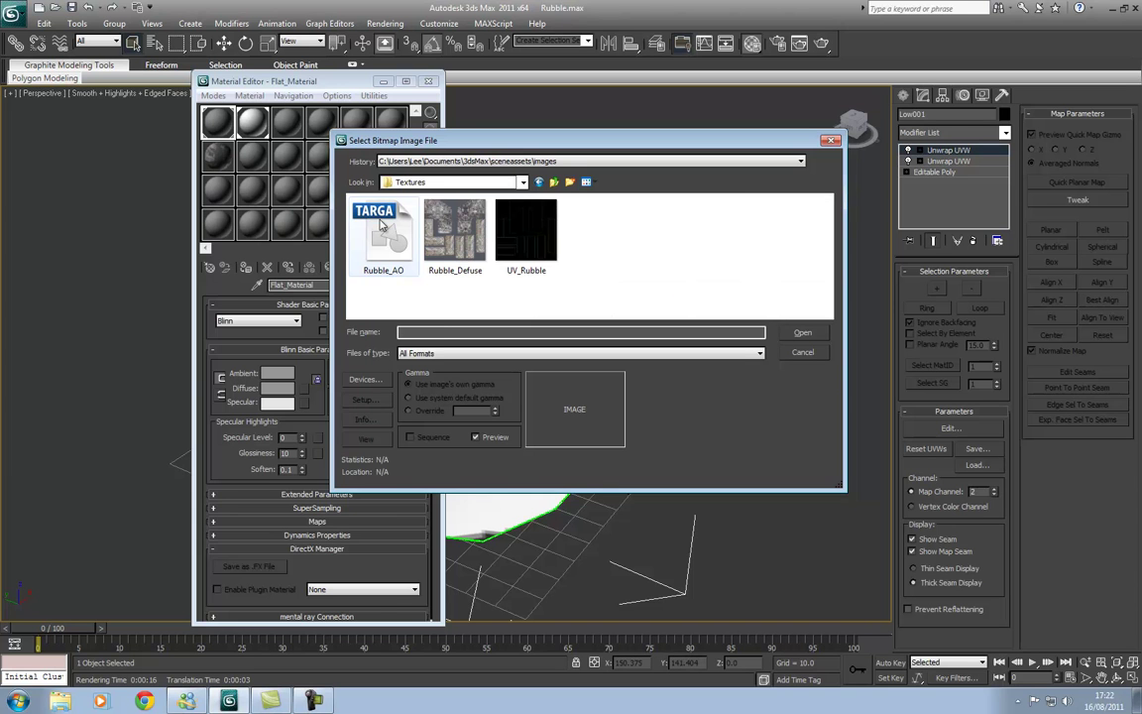
click(383, 225)
double_click(383, 225)
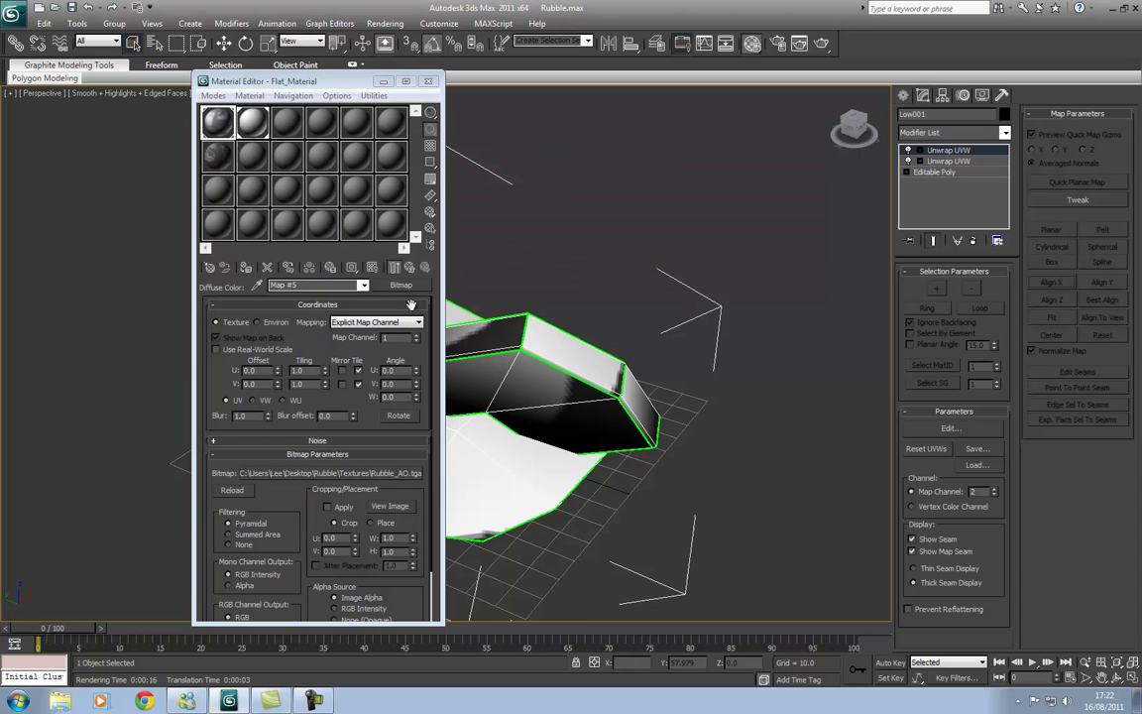
click(245, 268)
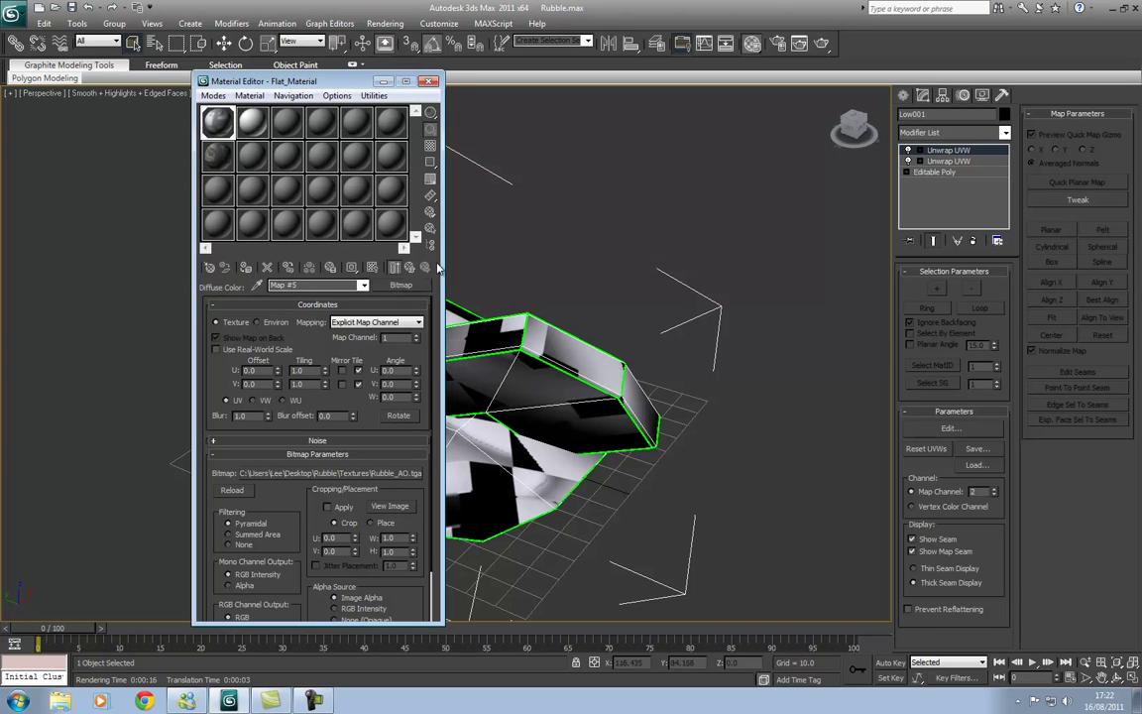
Set the Rubble_AO bitmap's map channel to 2 and close the material editor
drag(302, 81, 158, 41)
key(z)
scroll(614, 289, up, 3)
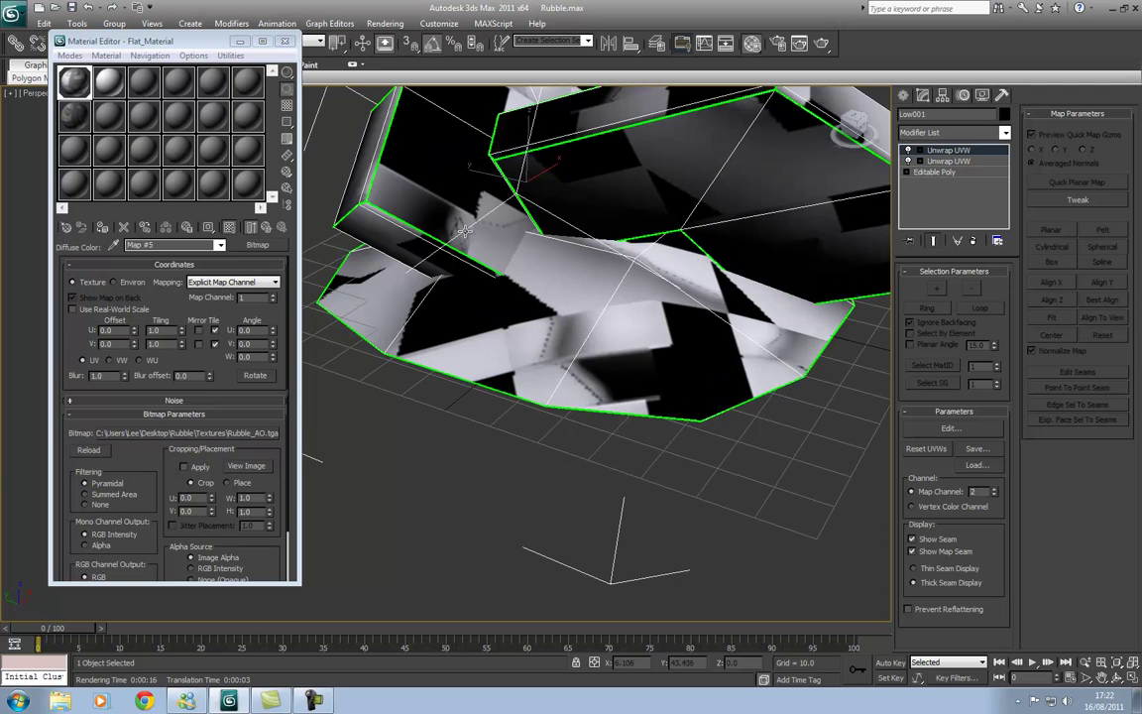
alt+middle_drag(649, 213, 602, 307)
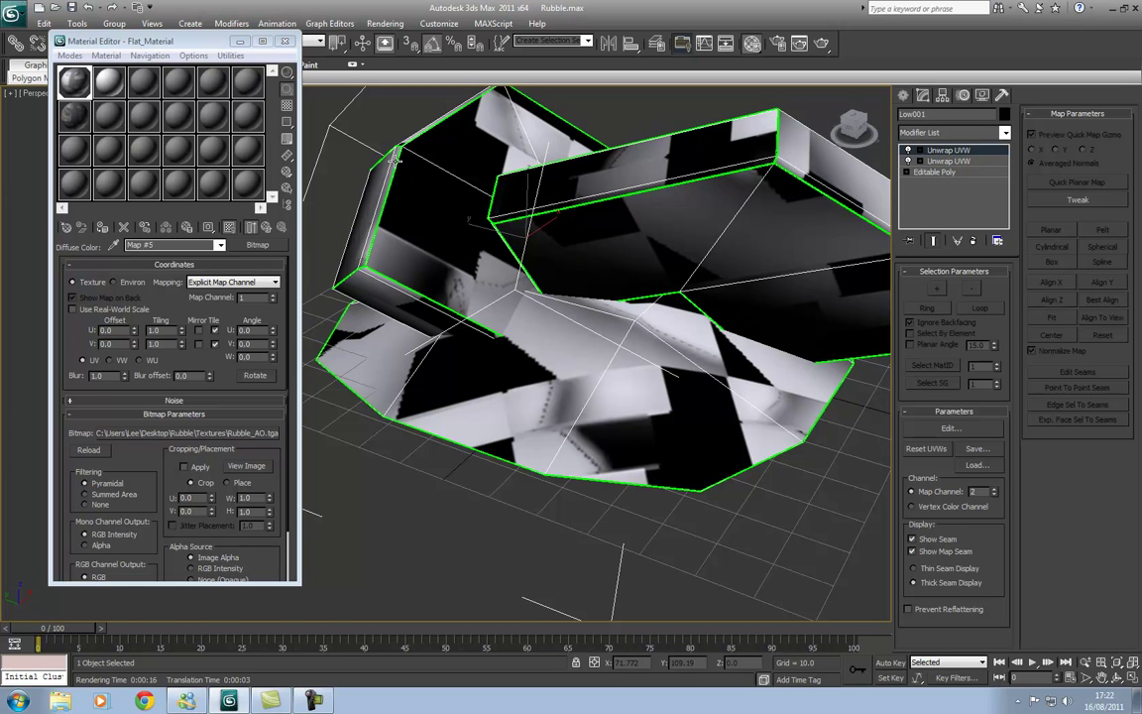
drag(146, 40, 326, 57)
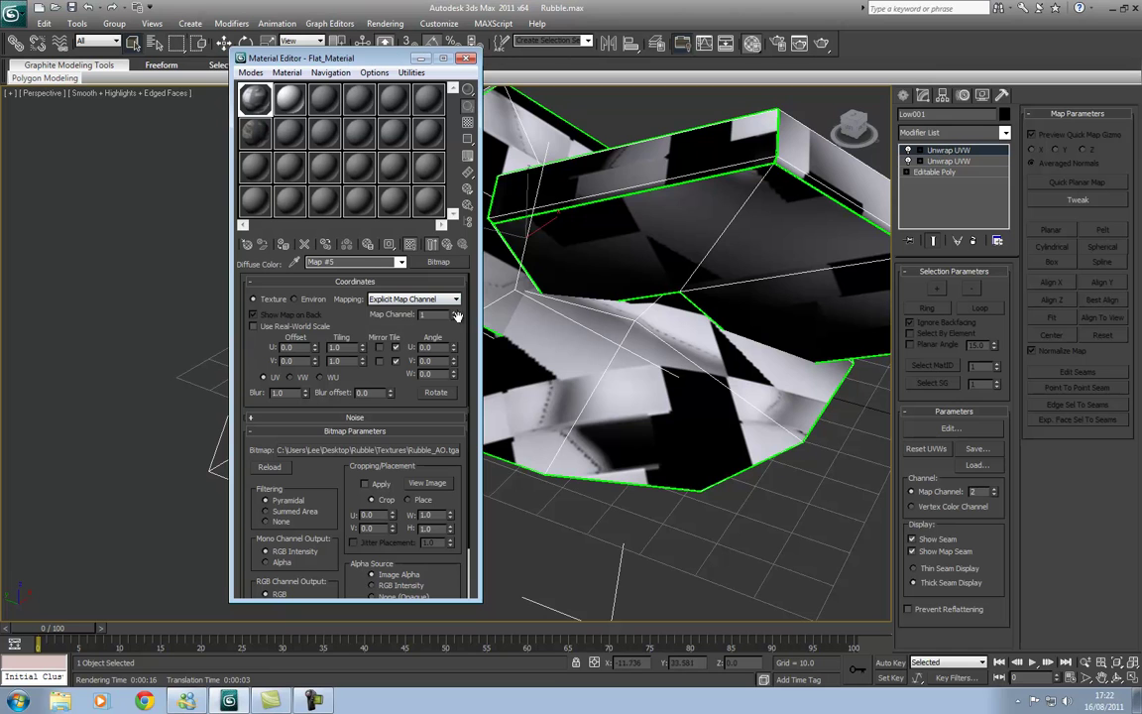
drag(380, 317, 385, 309)
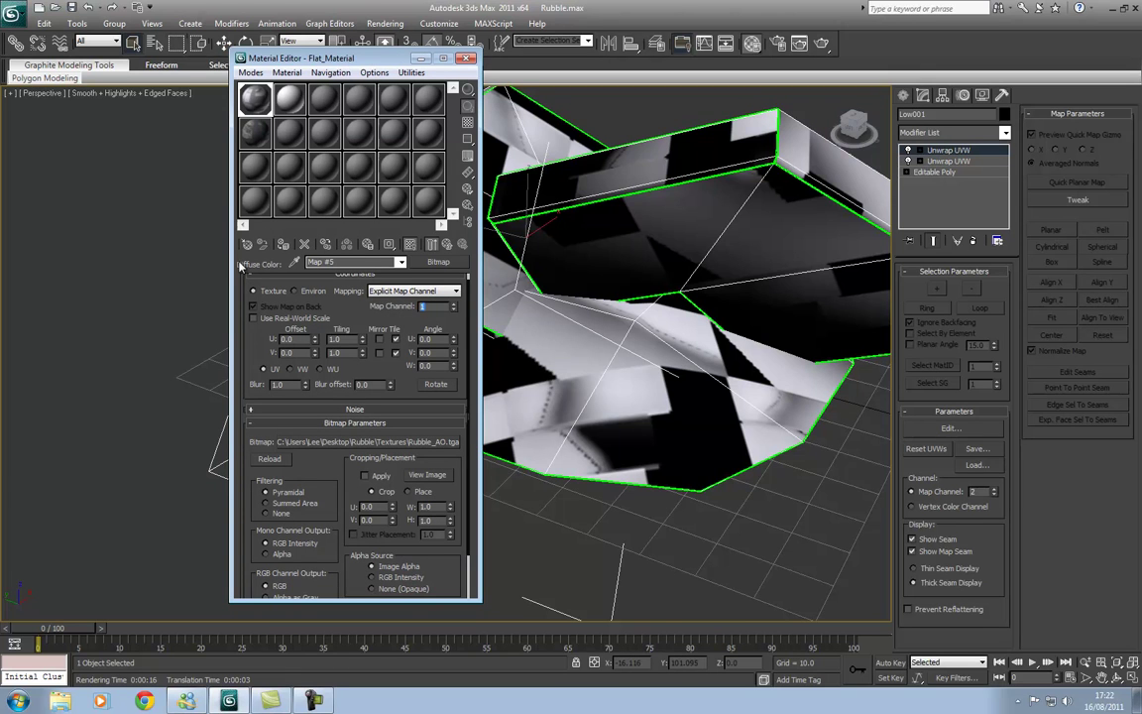
text(2)
key(Return)
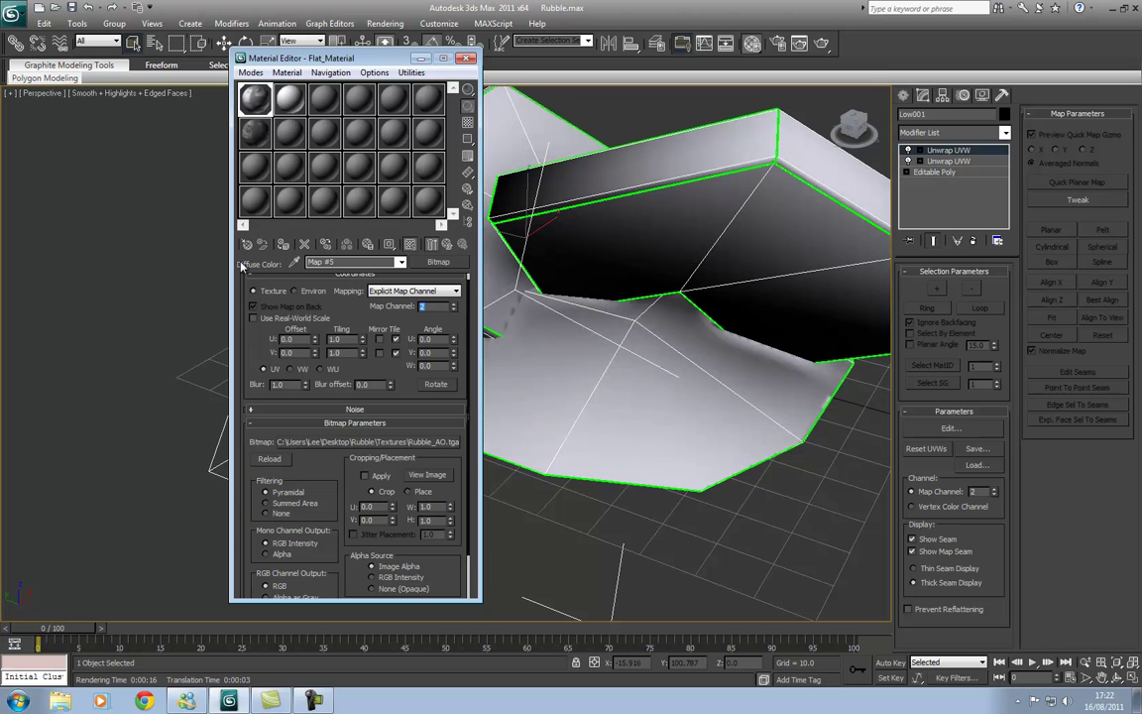
click(465, 57)
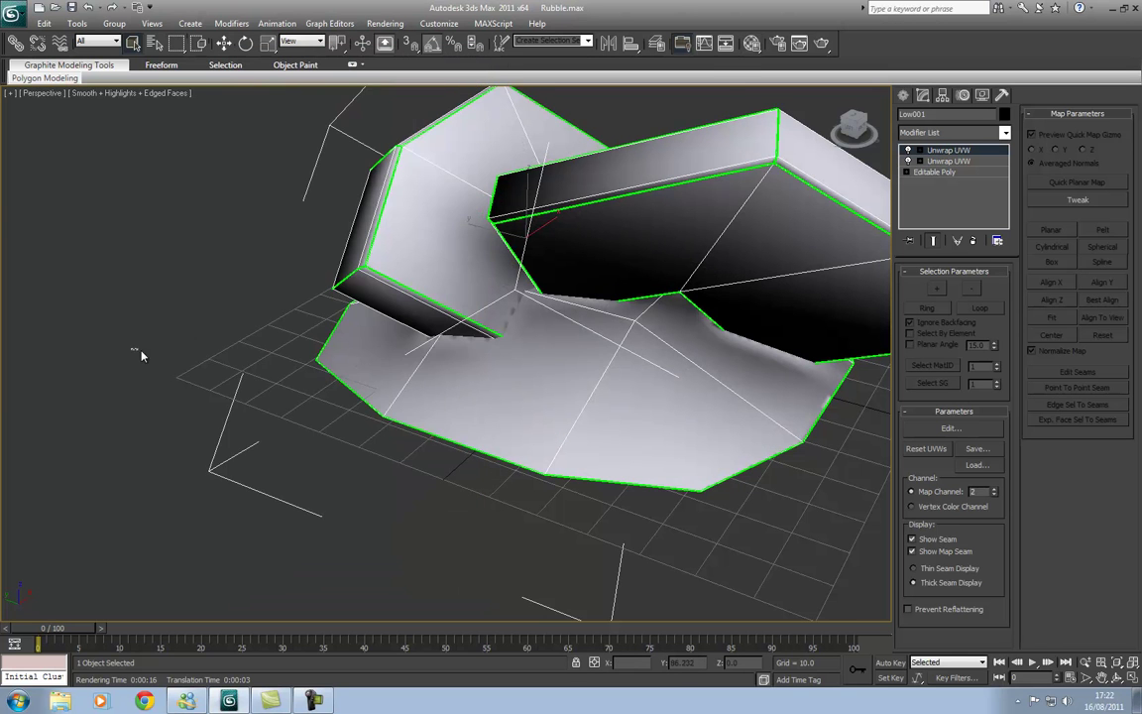
Convert the combined rubble mesh to an Editable Poly, collapsing its Unwrap UVW modifiers
click(139, 355)
middle_drag(203, 381, 125, 342)
alt+middle_drag(327, 287, 438, 319)
scroll(340, 321, down, 5)
alt+middle_drag(340, 320, 446, 328)
click(224, 44)
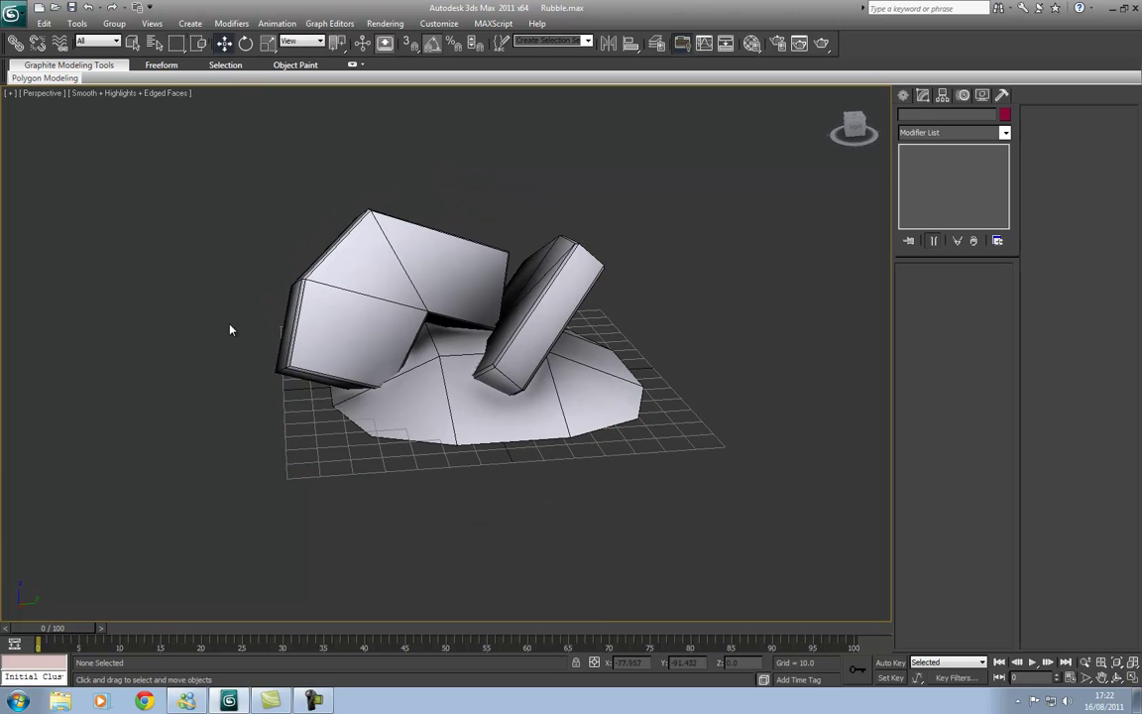
right_click(369, 256)
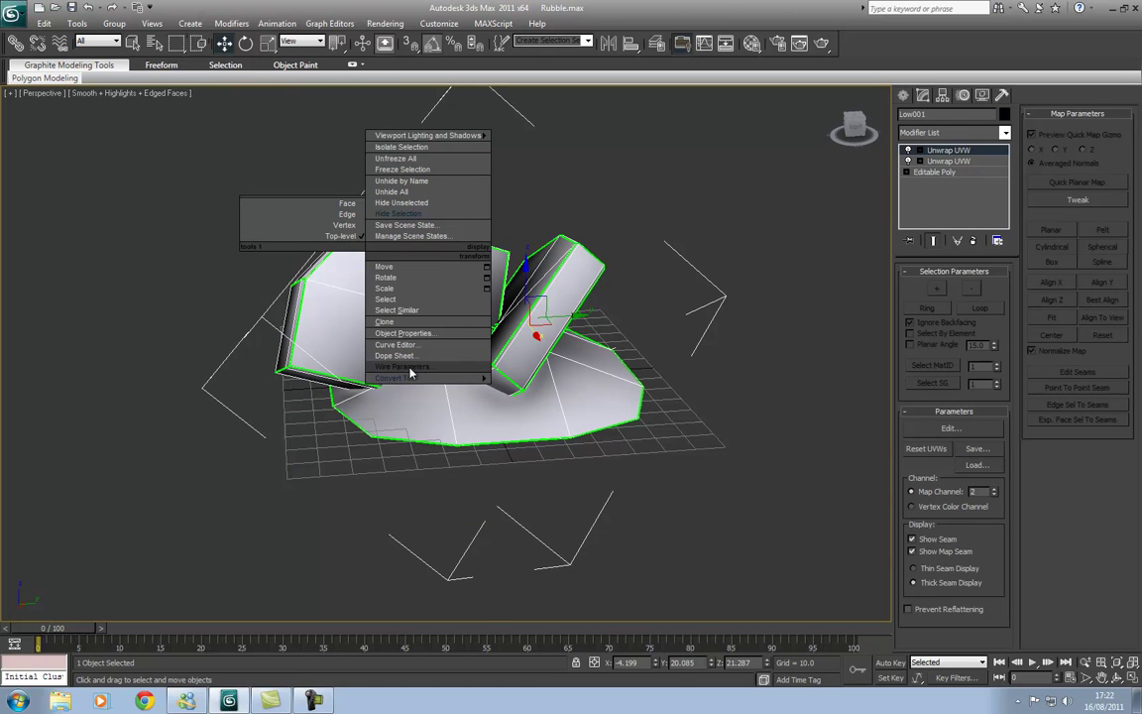
click(526, 389)
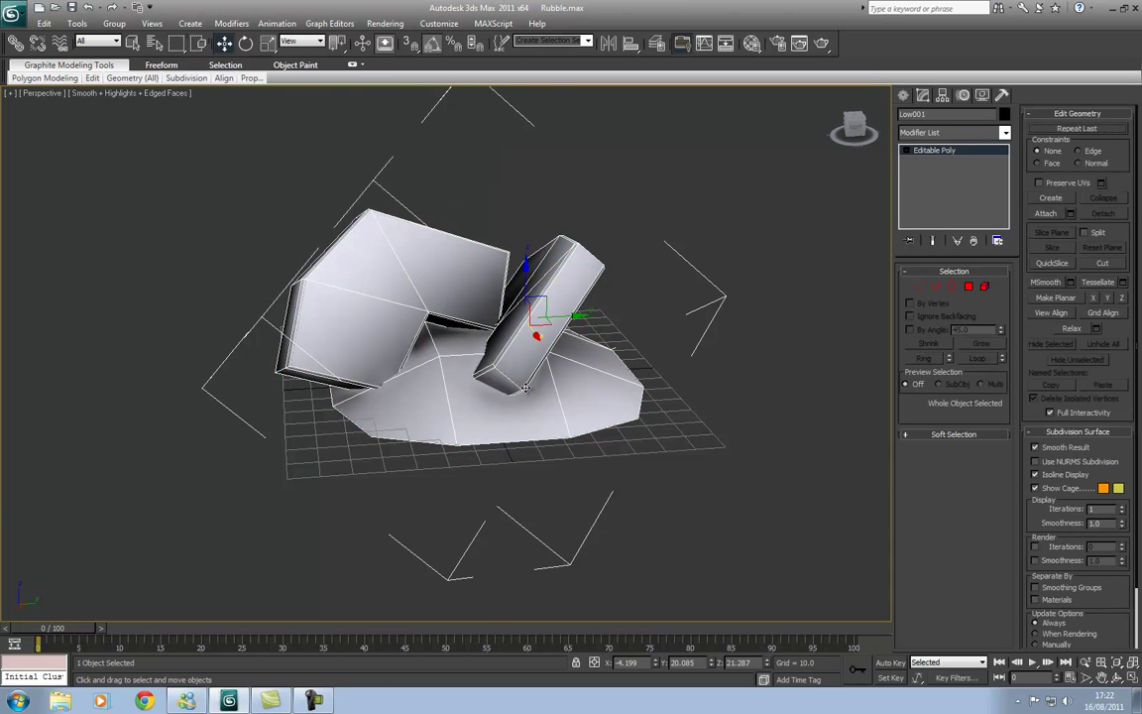
Detach the narrow leaning slab from the rubble mesh as a separate object using Element selection
click(985, 288)
click(545, 298)
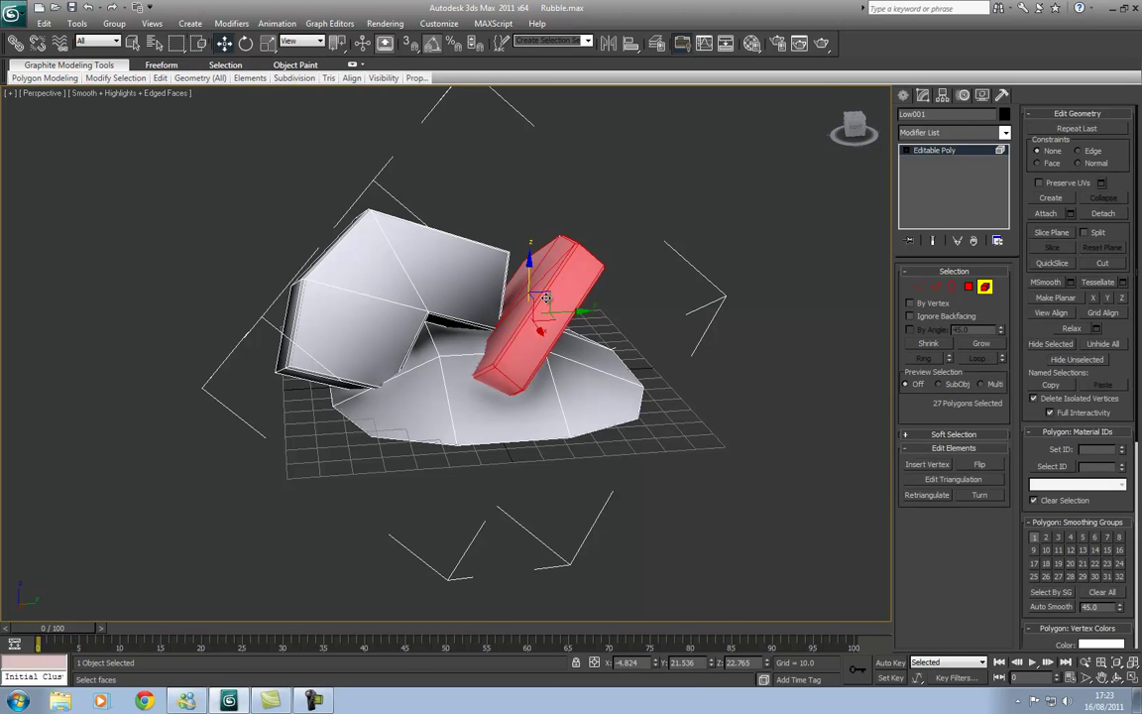
scroll(1118, 369, down, 6)
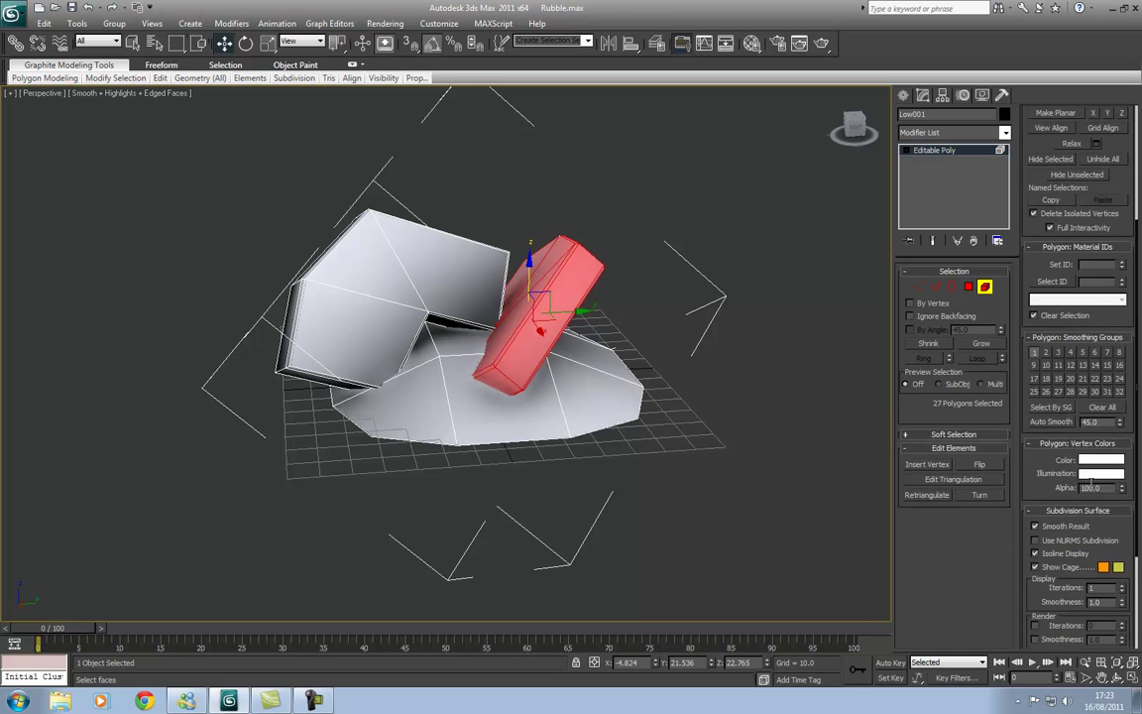
scroll(1094, 469, up, 6)
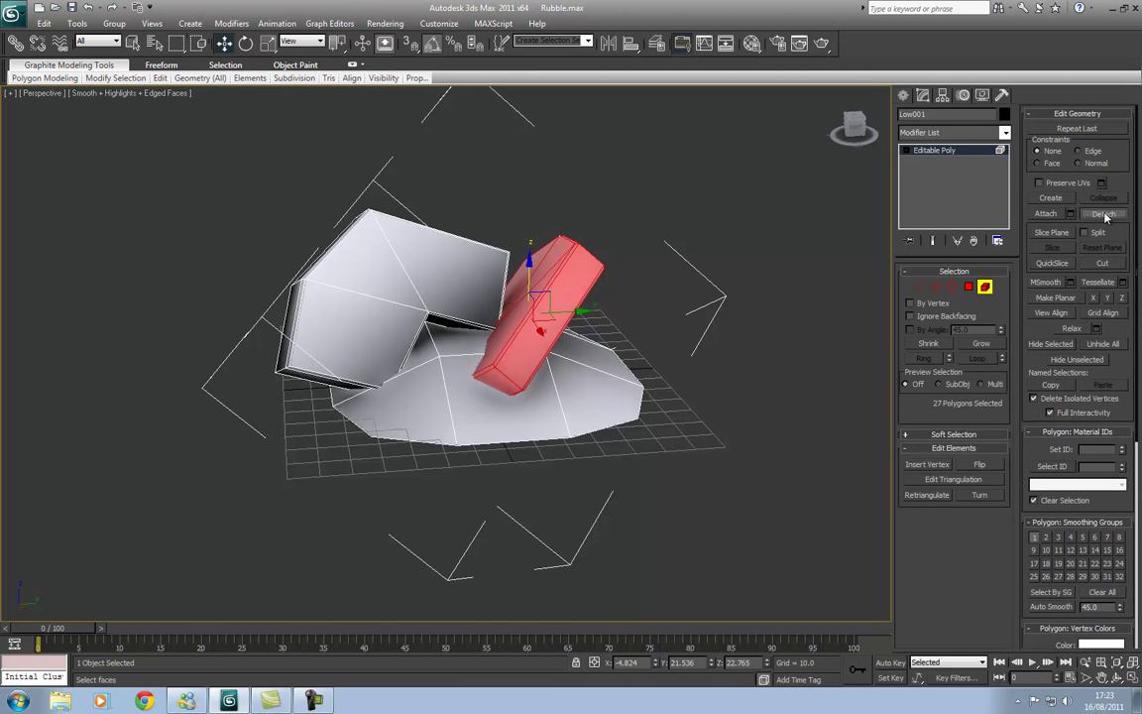
click(1102, 213)
click(606, 354)
Detach the large angular block as a separate object and leave element editing
click(443, 284)
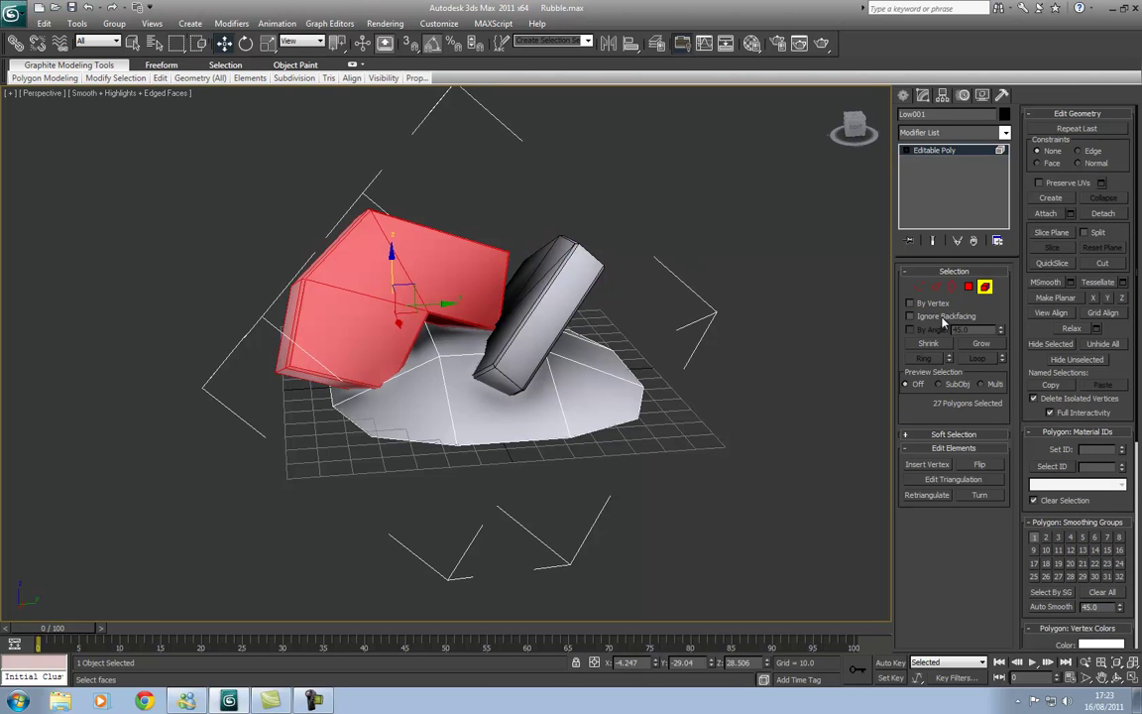
click(1102, 213)
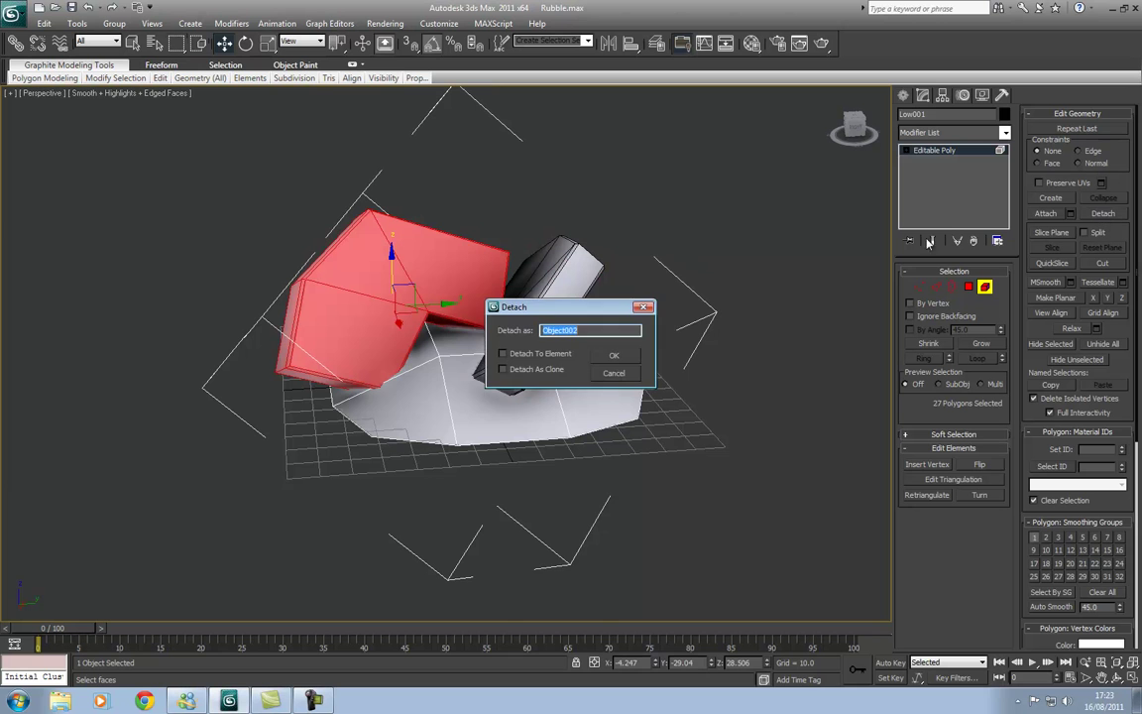
click(615, 356)
click(782, 186)
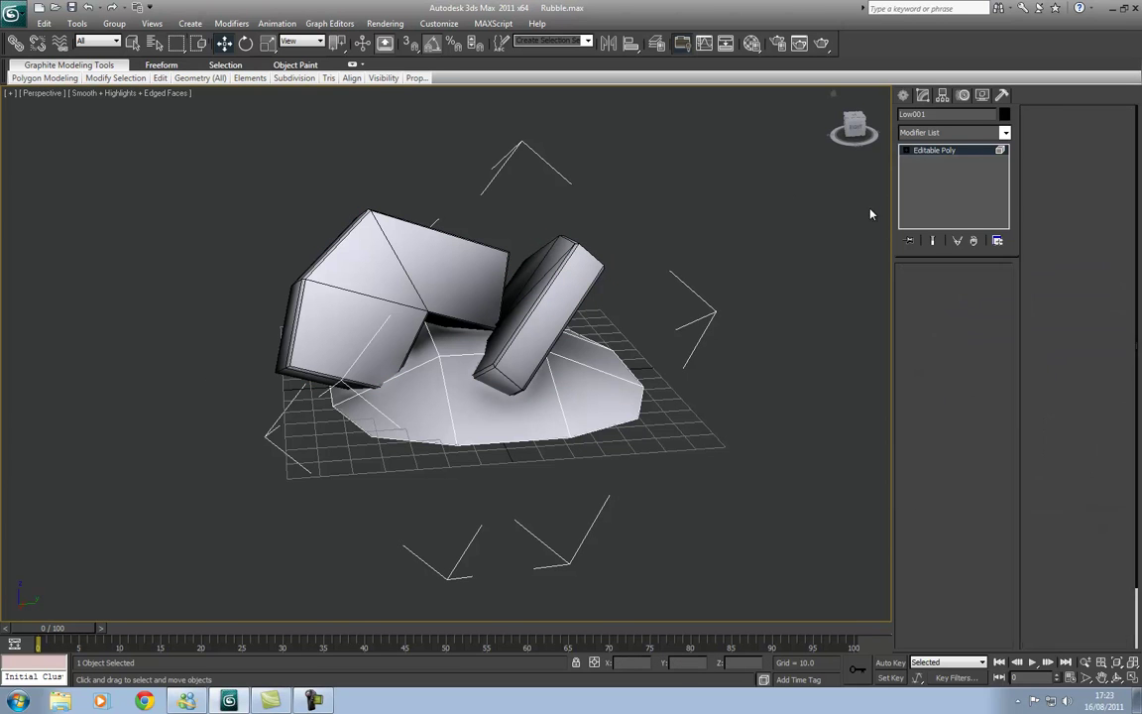
Select all three rubble pieces, center each pivot to its object, and clear the selection
drag(396, 179, 608, 335)
click(941, 95)
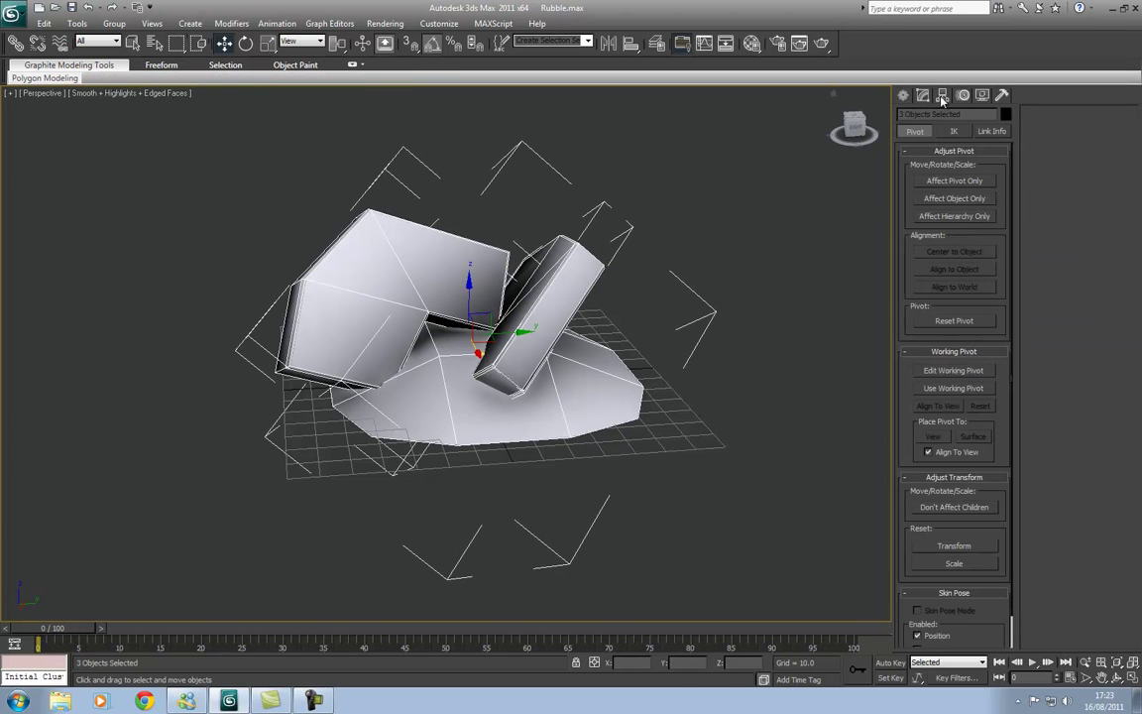
click(951, 180)
click(952, 180)
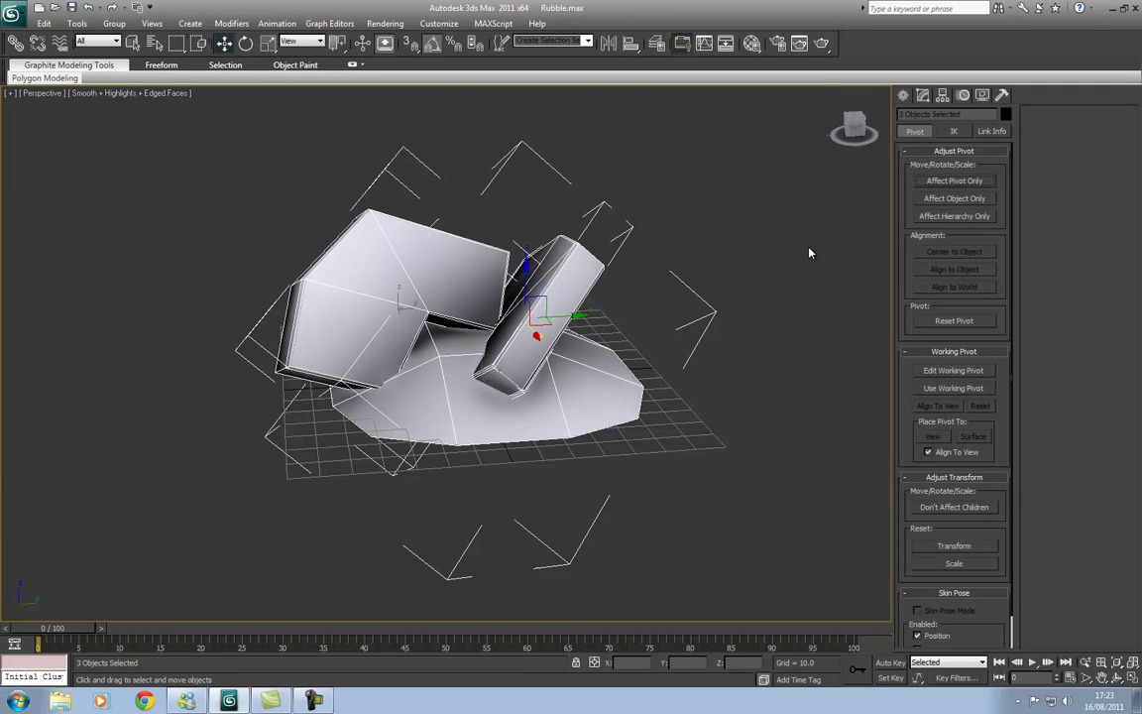
click(727, 221)
Add two Unwrap UVW modifiers to the narrow leaning slab and set the upper one to map channel 2
click(575, 269)
click(922, 95)
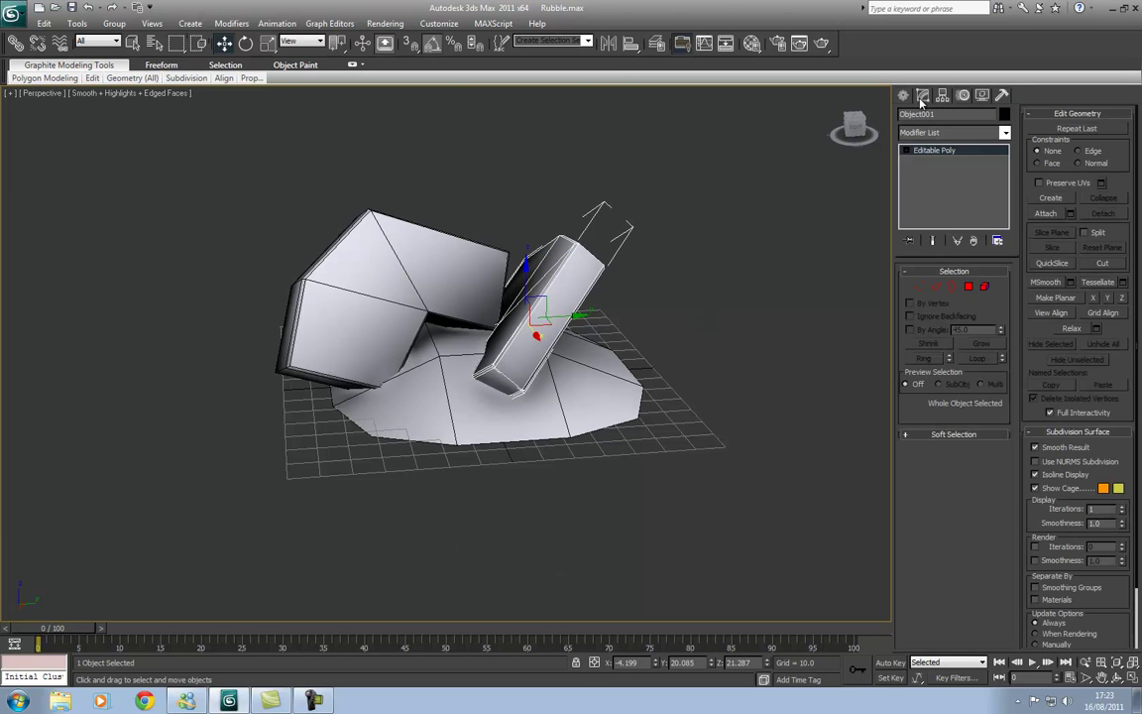
click(947, 133)
key(u)
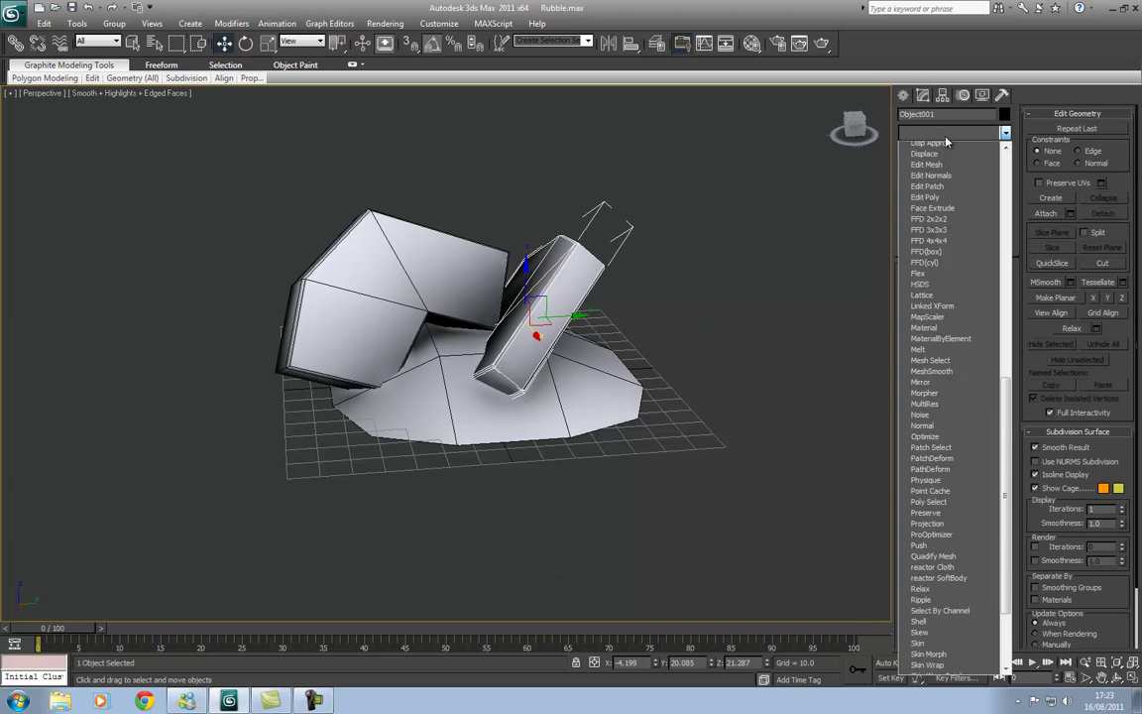
key(Return)
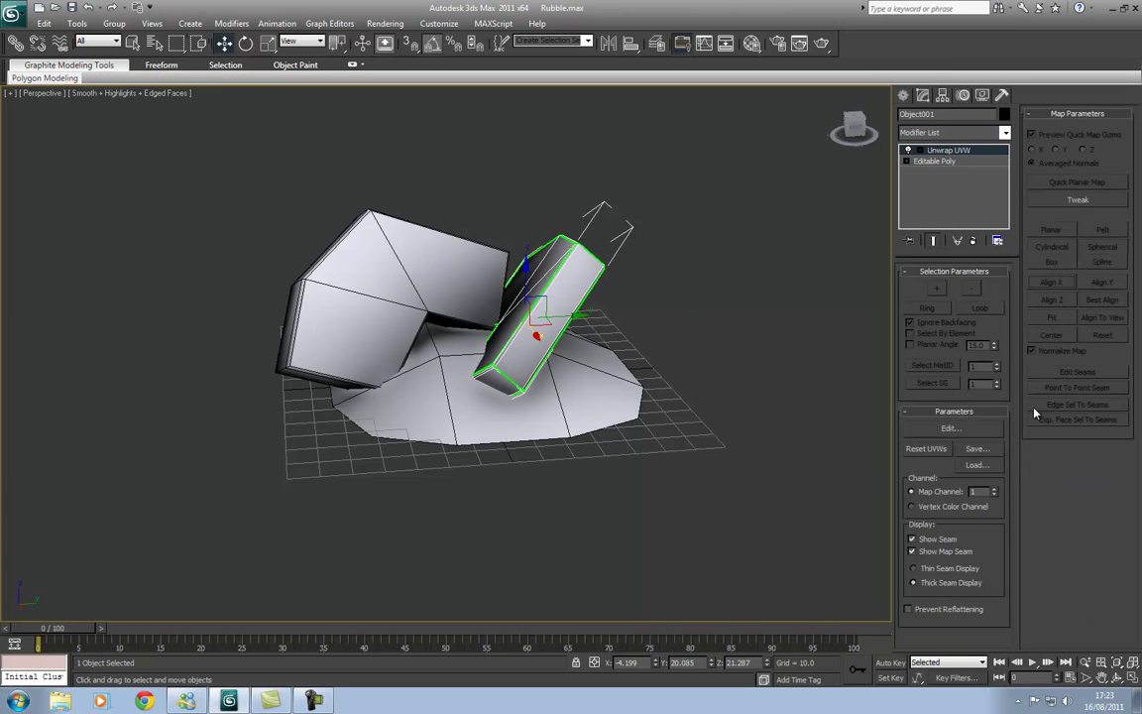
click(952, 133)
key(u)
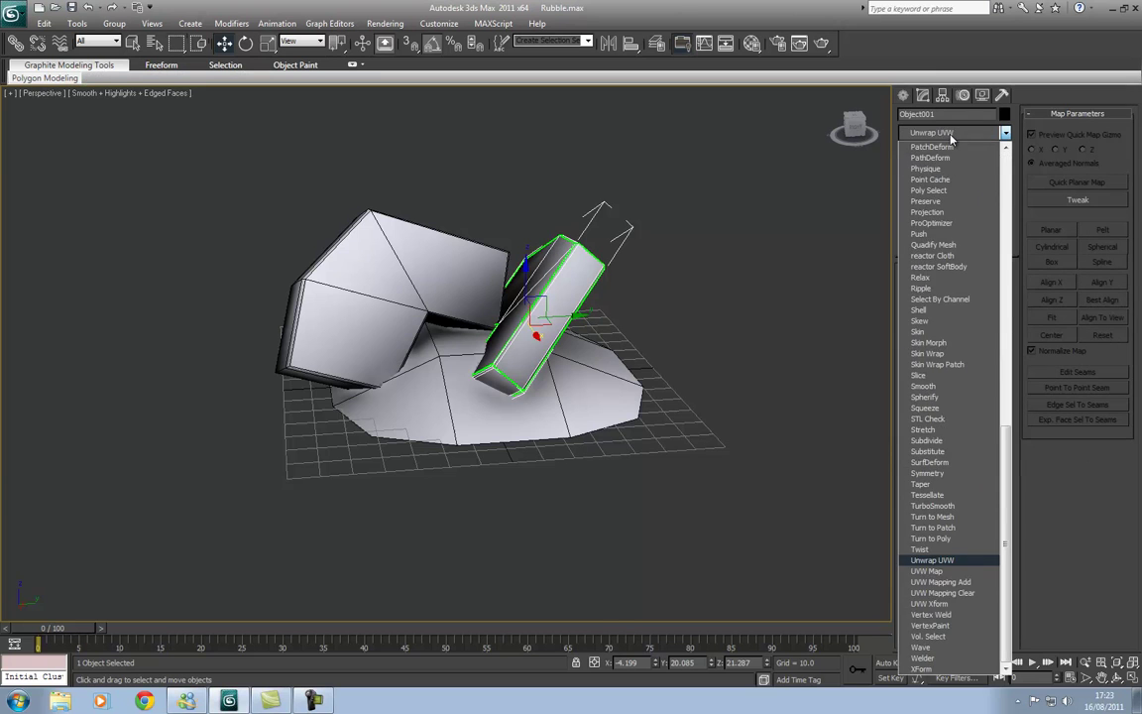
key(Return)
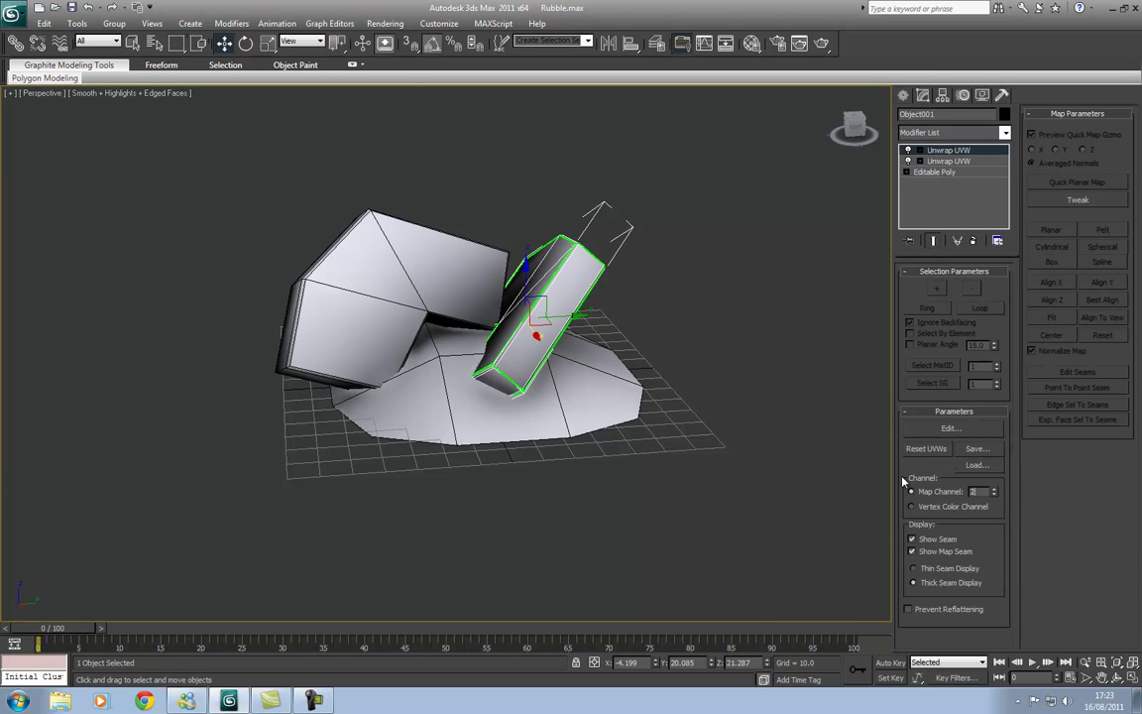
Open the slab's channel 2 UV layout, reset its UVWs, and close the UV editor
click(949, 428)
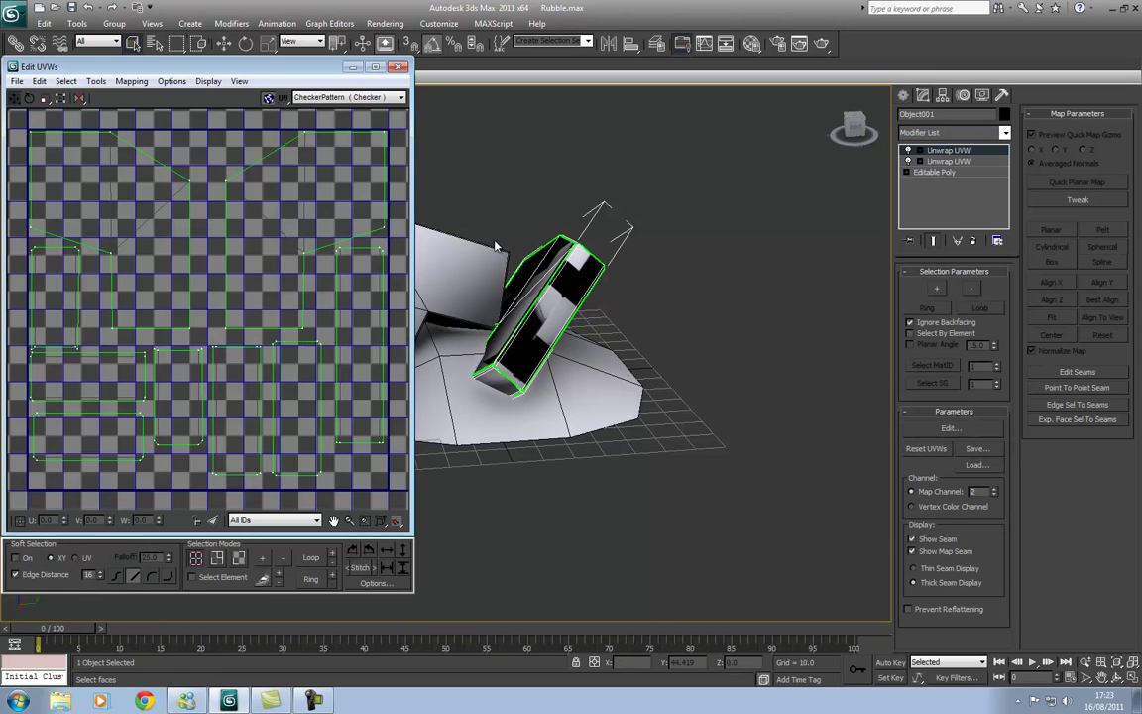
scroll(208, 189, down, 3)
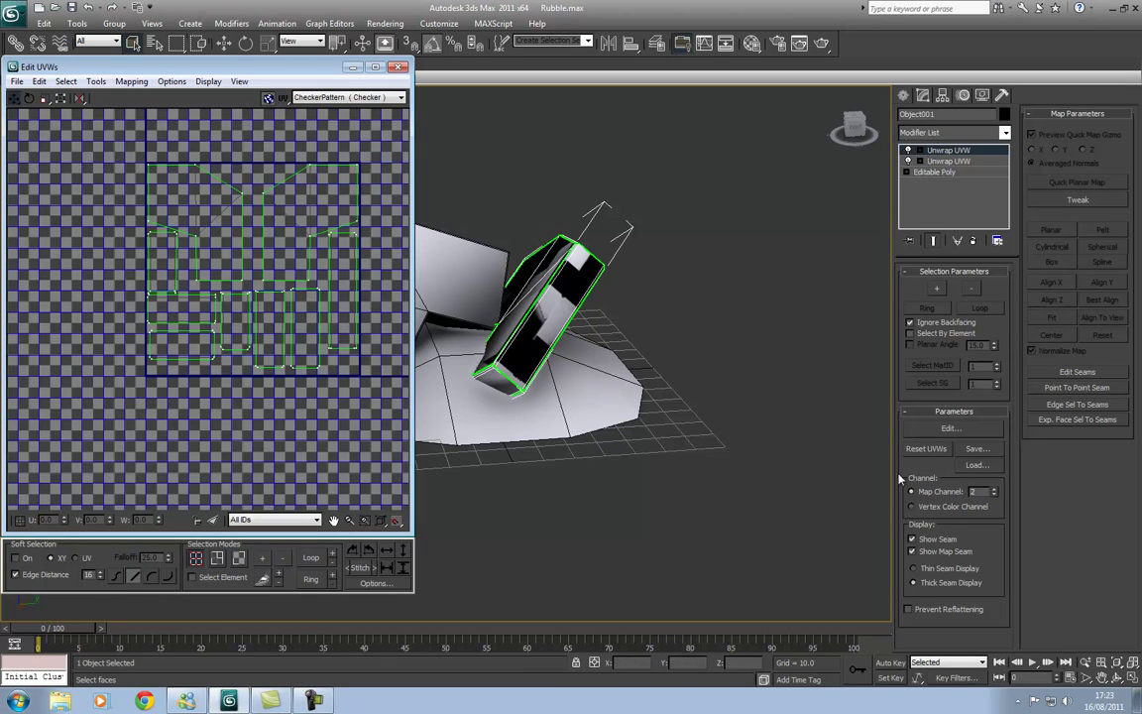
click(929, 450)
click(620, 400)
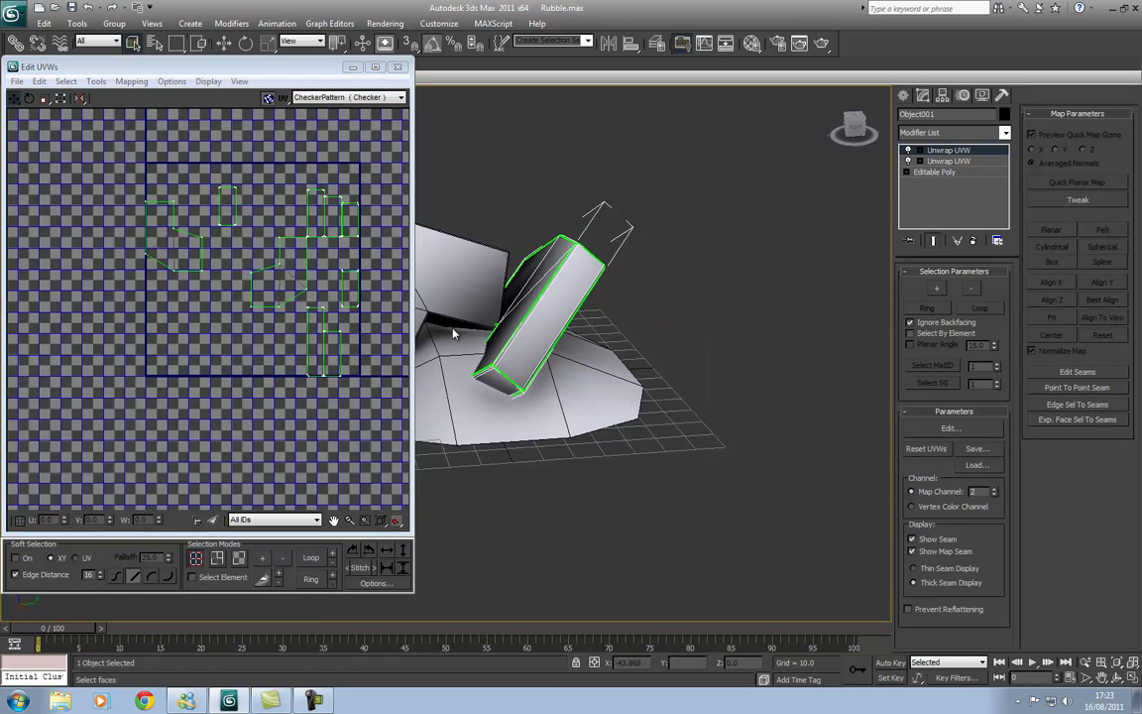
scroll(600, 320, up, 6)
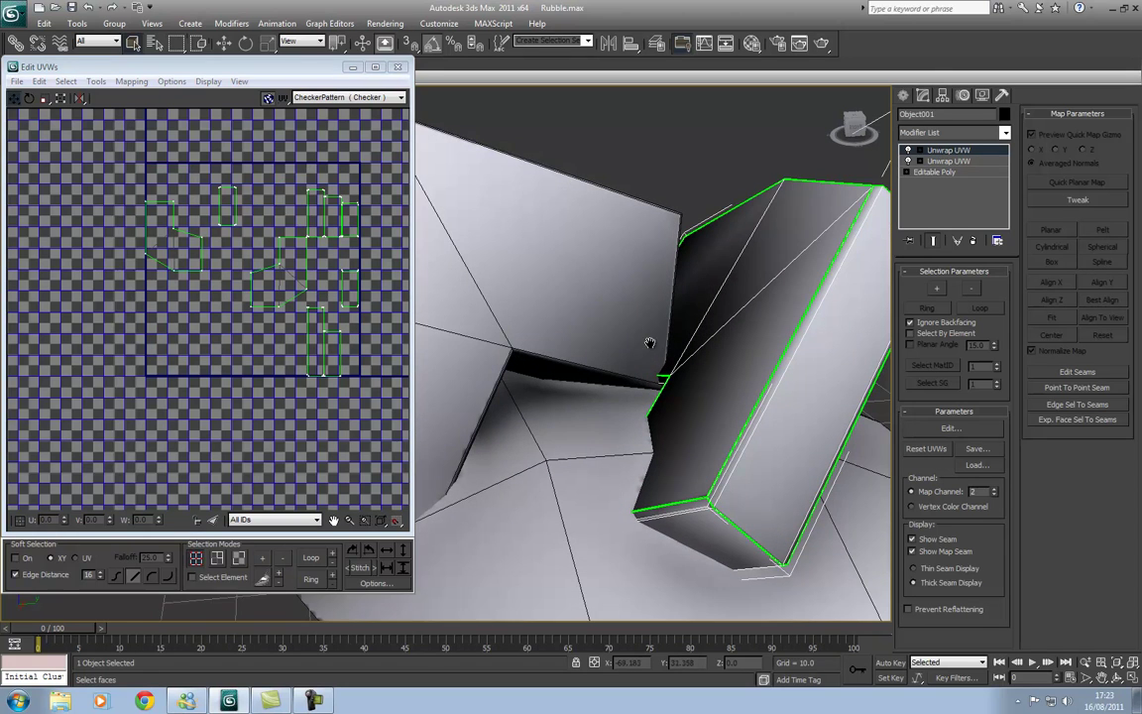
click(398, 67)
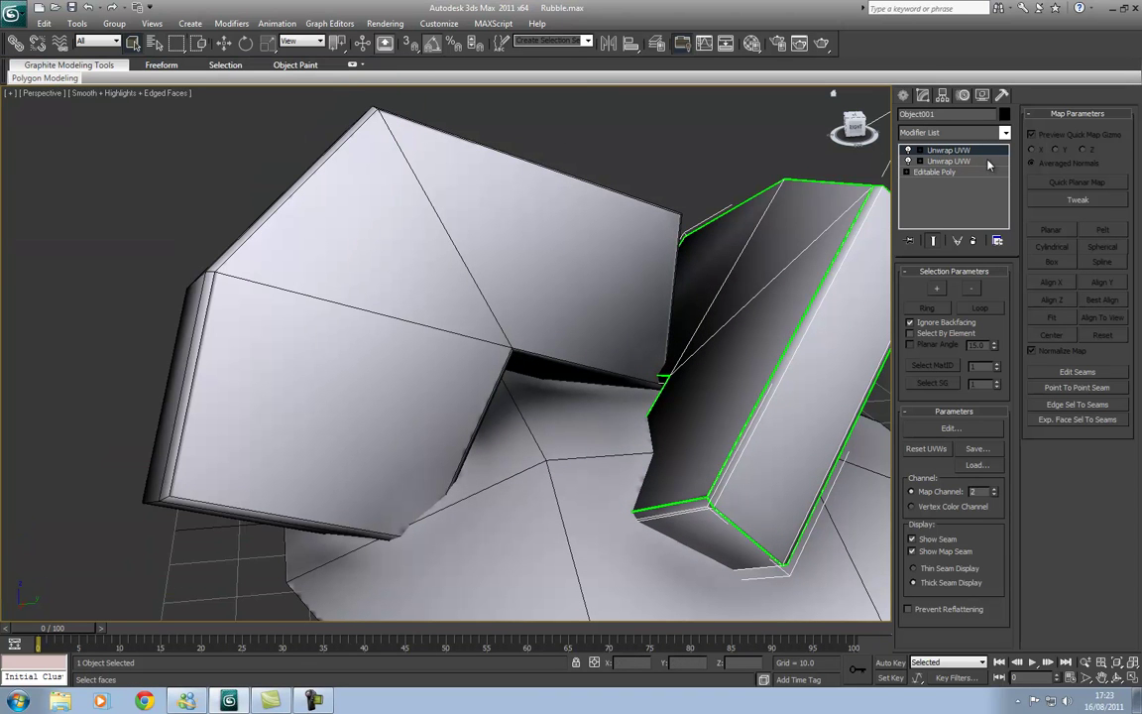
Set the slab's upper Unwrap UVW to map channel 1, reset its UVWs, and inspect the layout in the UV editor
drag(985, 495, 858, 482)
text(1)
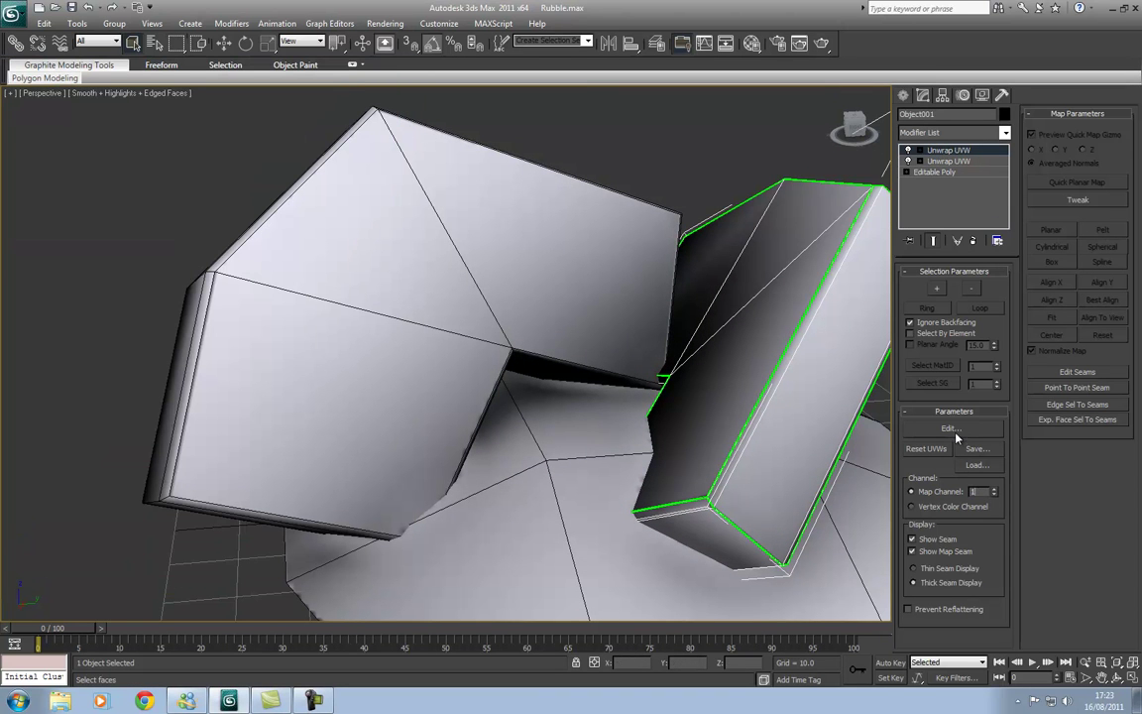
key(Return)
click(927, 452)
click(582, 363)
click(949, 427)
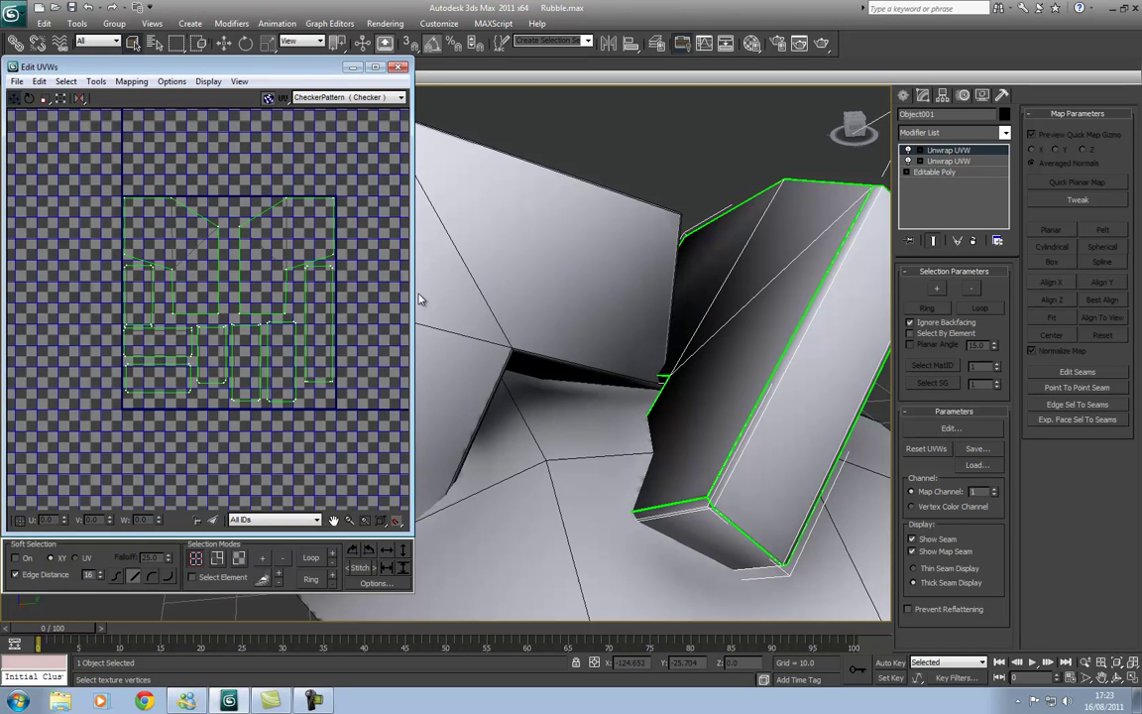
click(399, 68)
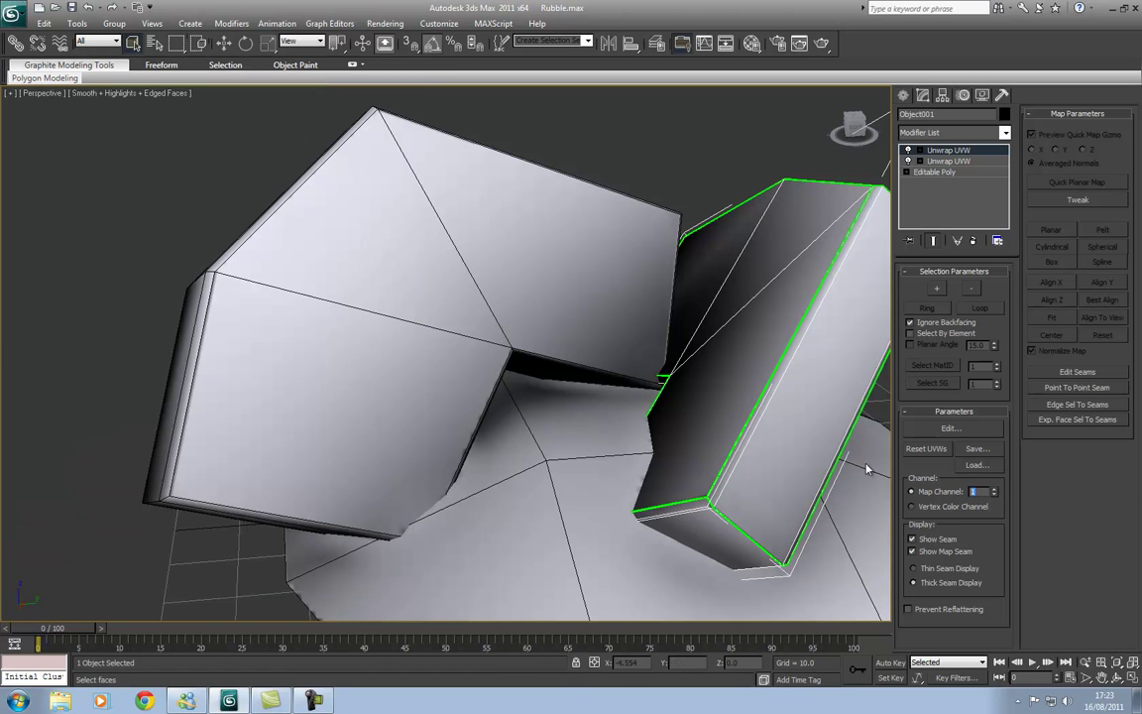
Return the slab's upper Unwrap UVW to map channel 2, reset its UVWs, and deselect the slab
click(932, 451)
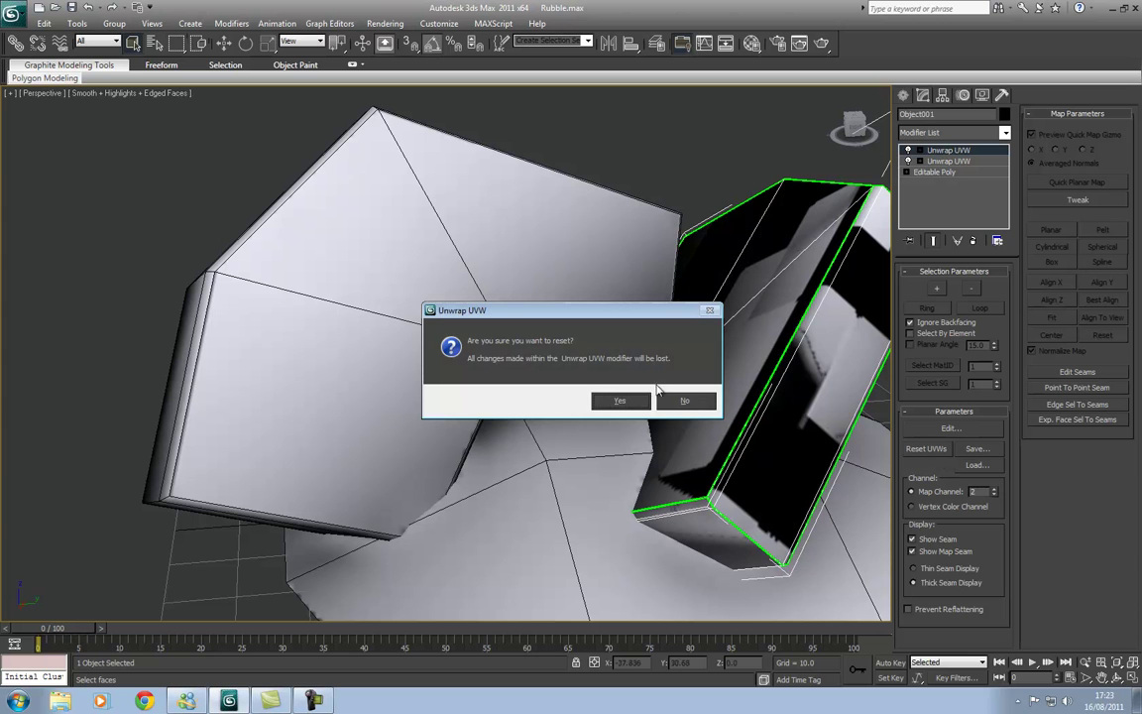
click(611, 400)
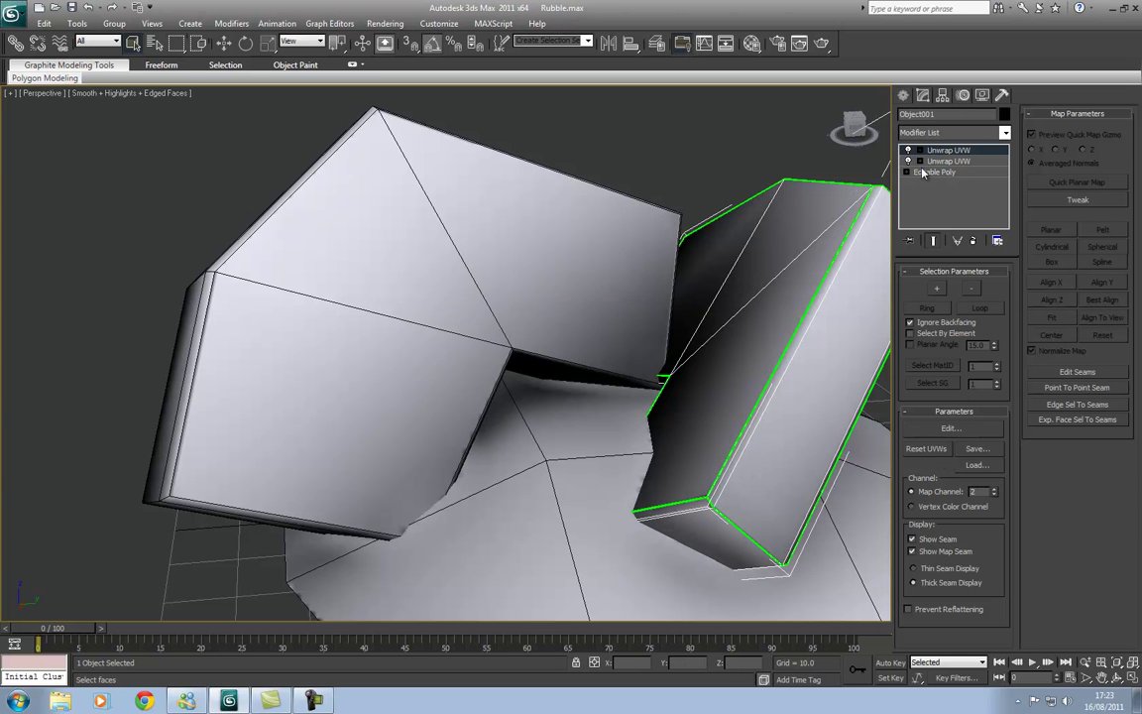
scroll(525, 286, down, 5)
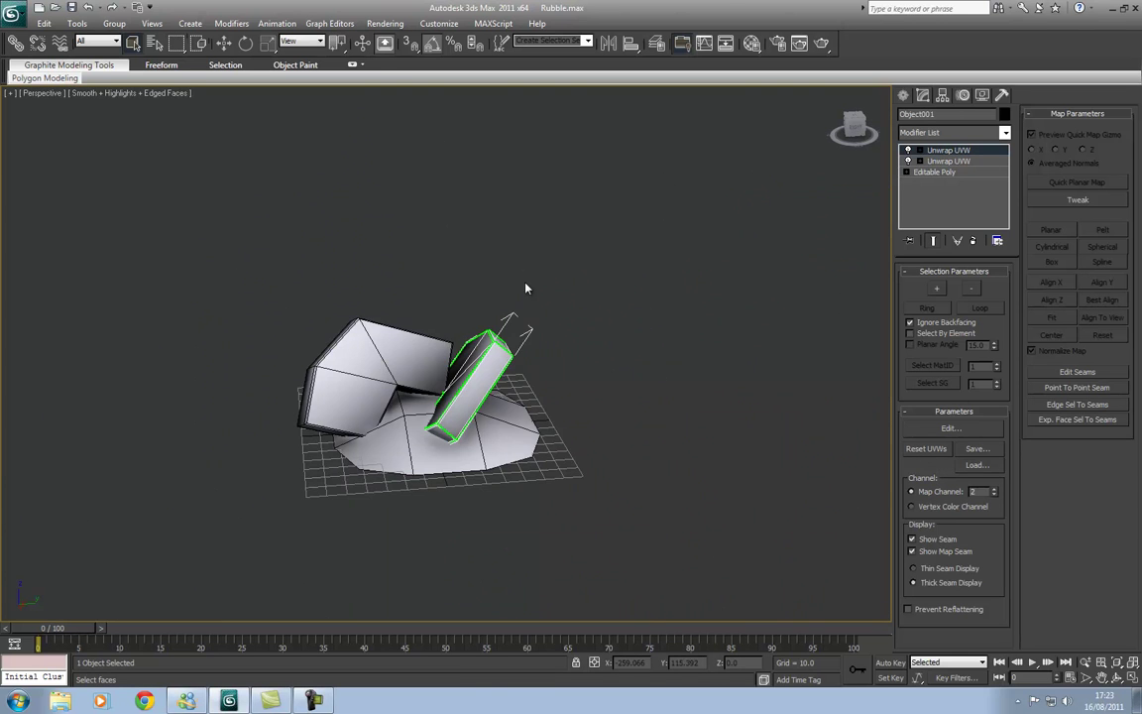
middle_drag(467, 330, 467, 323)
click(531, 336)
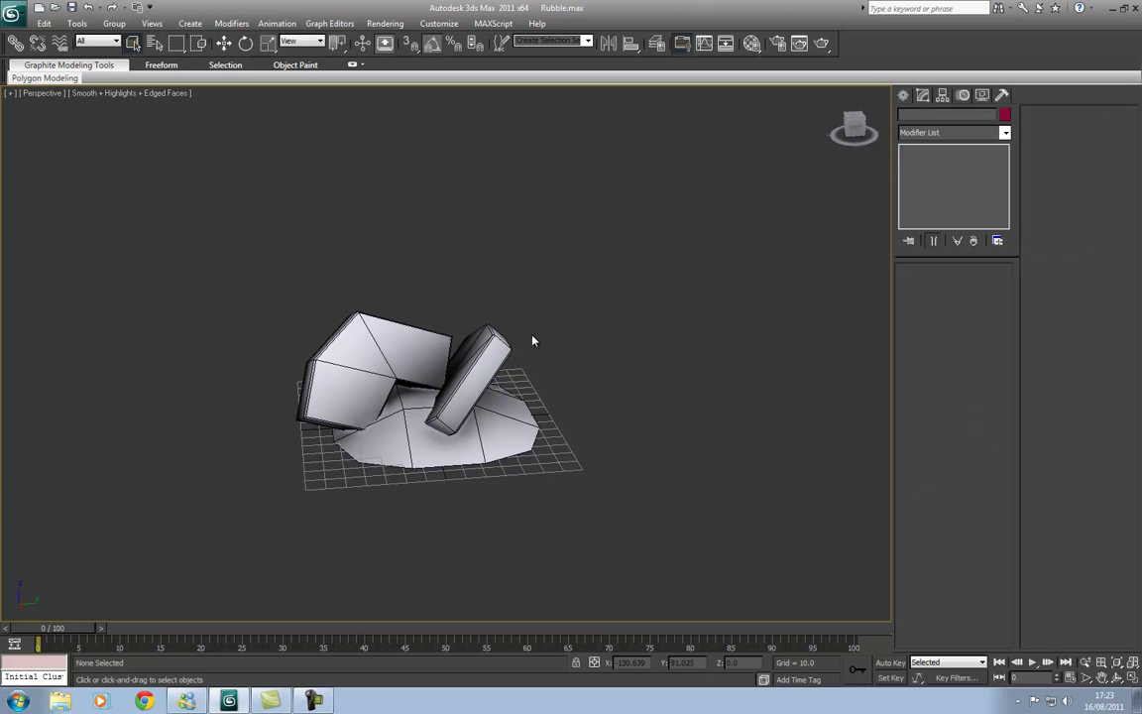
Examine the separated rubble pieces, selecting the leaning slab alone and all three pieces together
middle_drag(531, 343, 545, 338)
key(ctrl+r)
drag(391, 339, 471, 365)
alt+middle_drag(471, 365, 464, 401)
click(225, 44)
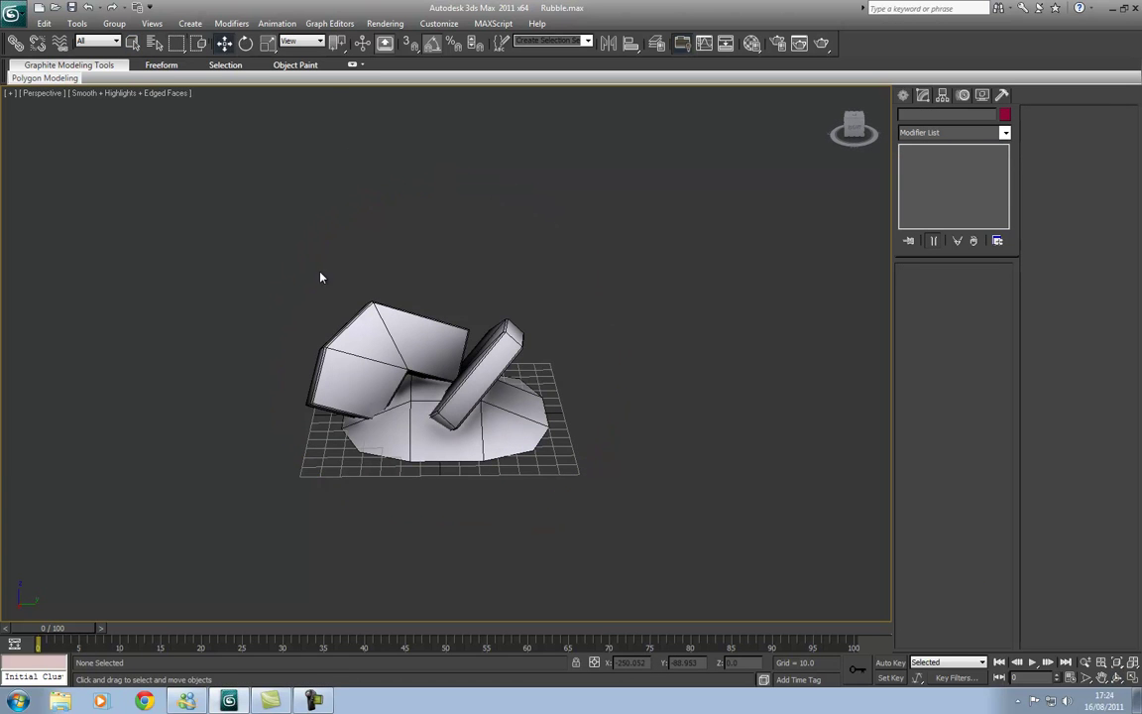
drag(282, 237, 579, 487)
scroll(610, 361, up, 3)
click(609, 360)
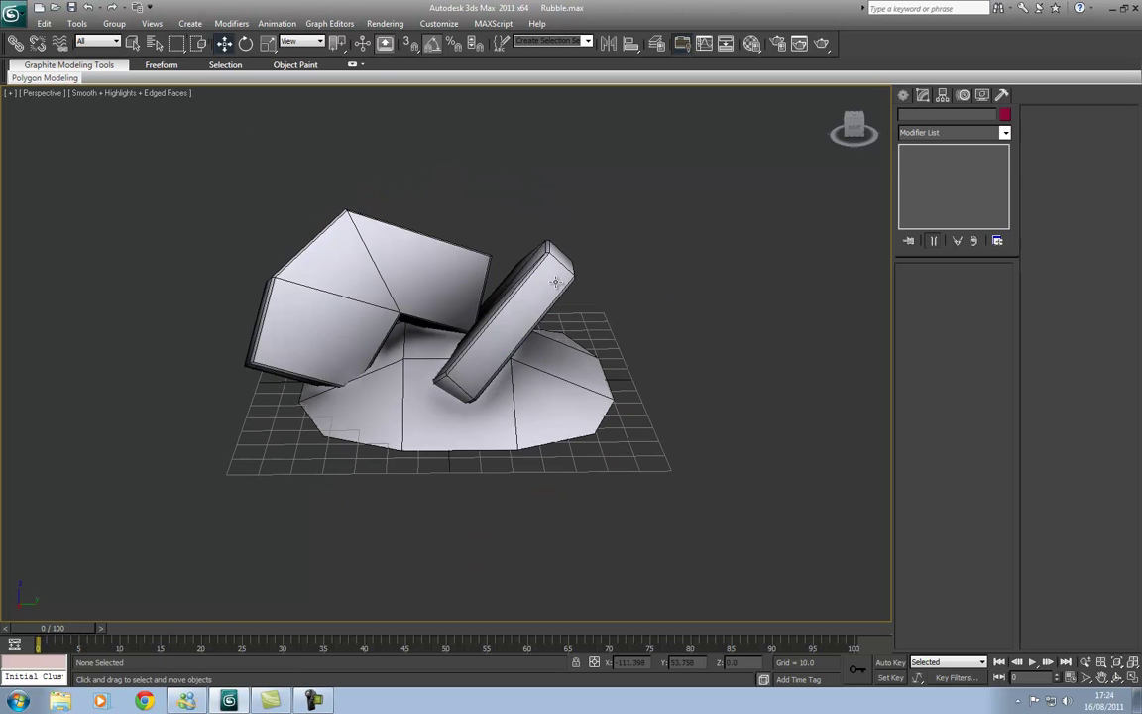
drag(558, 286, 771, 328)
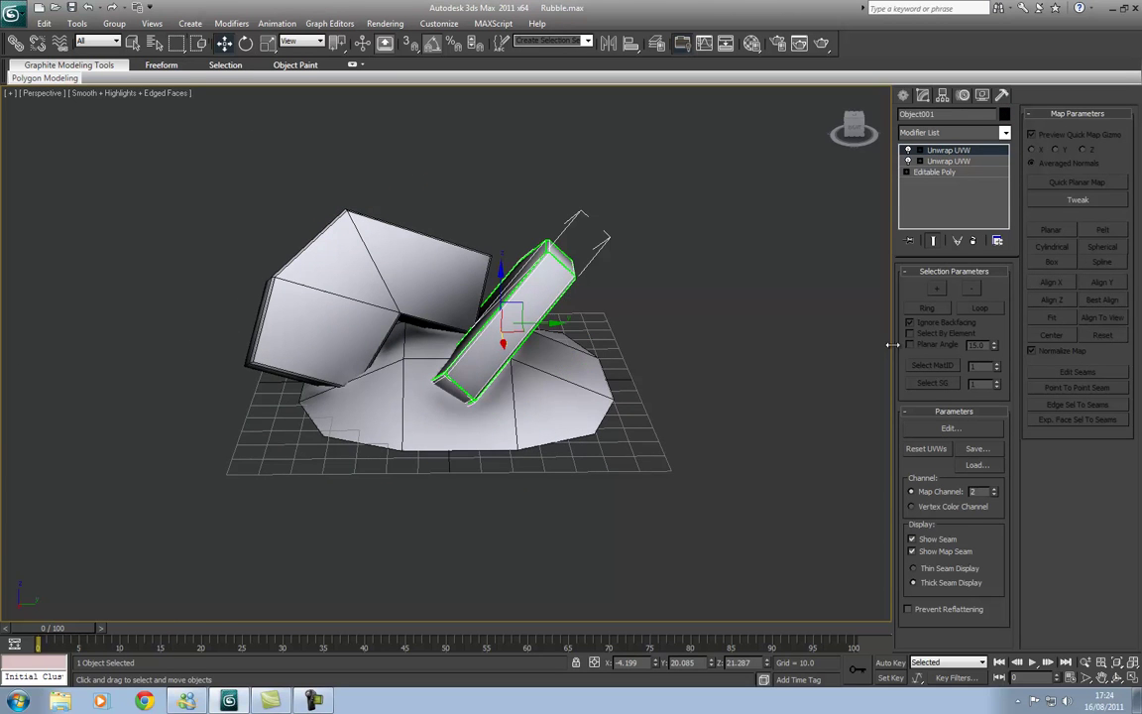
scroll(694, 357, down, 4)
click(319, 244)
drag(245, 260, 615, 492)
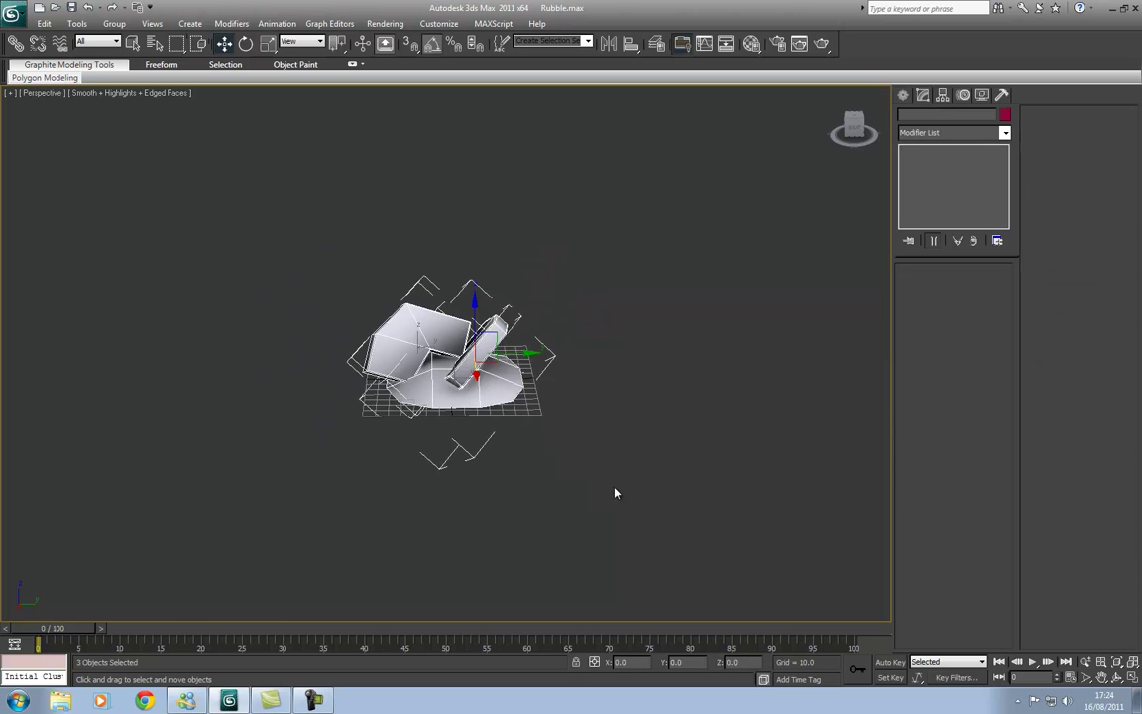
mouse_move(541, 430)
middle_down()
mouse_move(540, 415)
mouse_move(553, 449)
middle_up()
scroll(553, 449, up, 4)
middle_drag(479, 385, 500, 278)
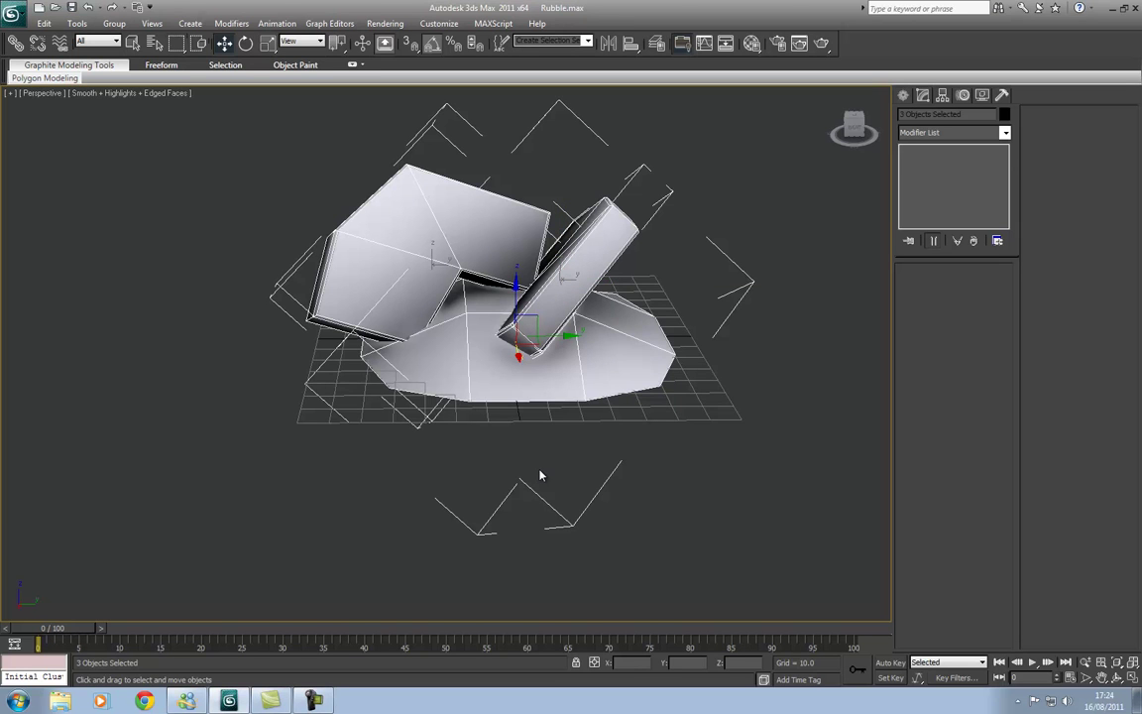
click(656, 273)
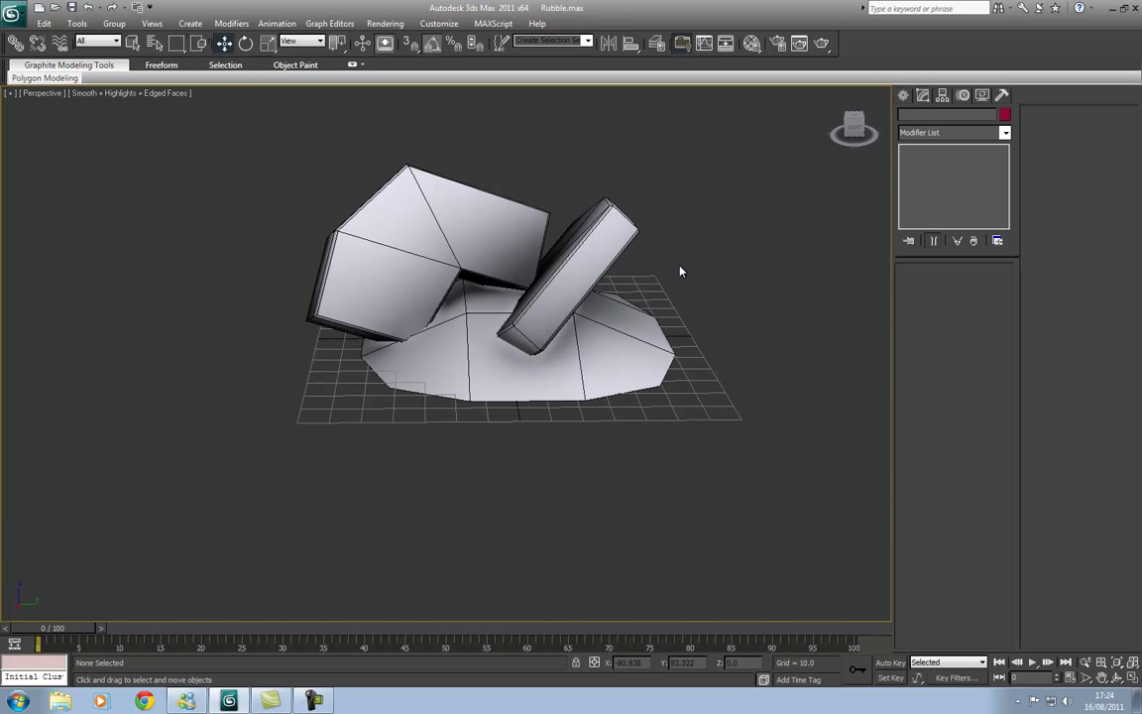
Replace the Flat_Material diffuse bitmap with Rubble_Defuse.bmp from the Textures folder, showing all file types
click(597, 254)
key(m)
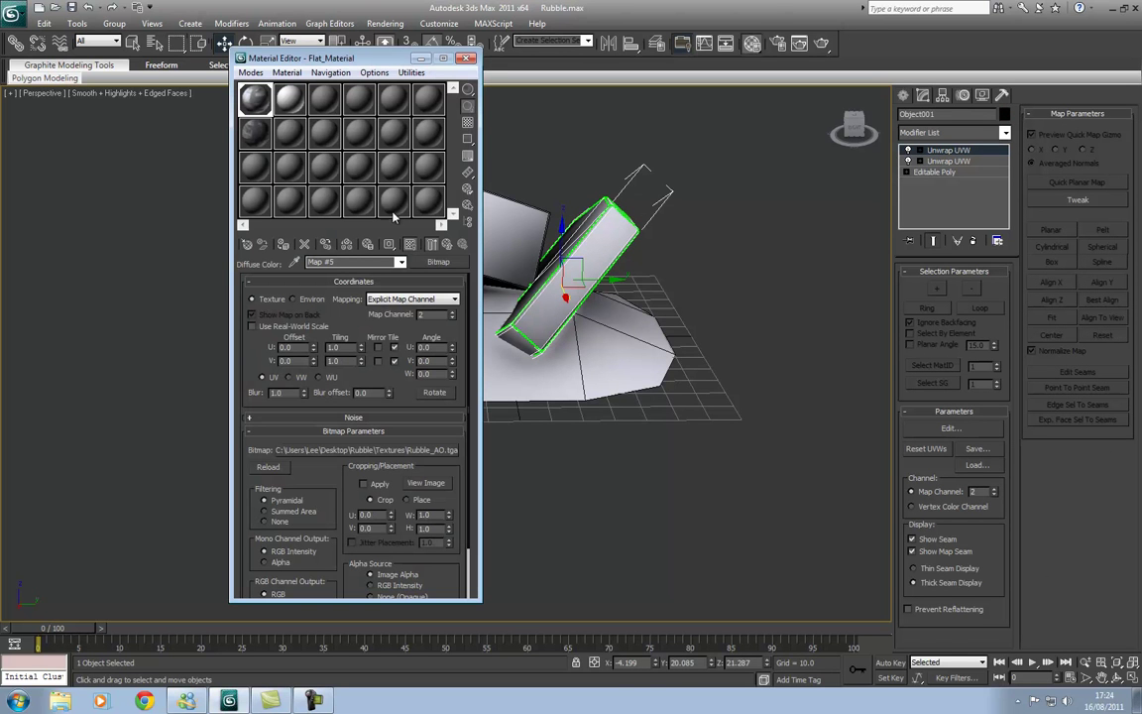
click(352, 449)
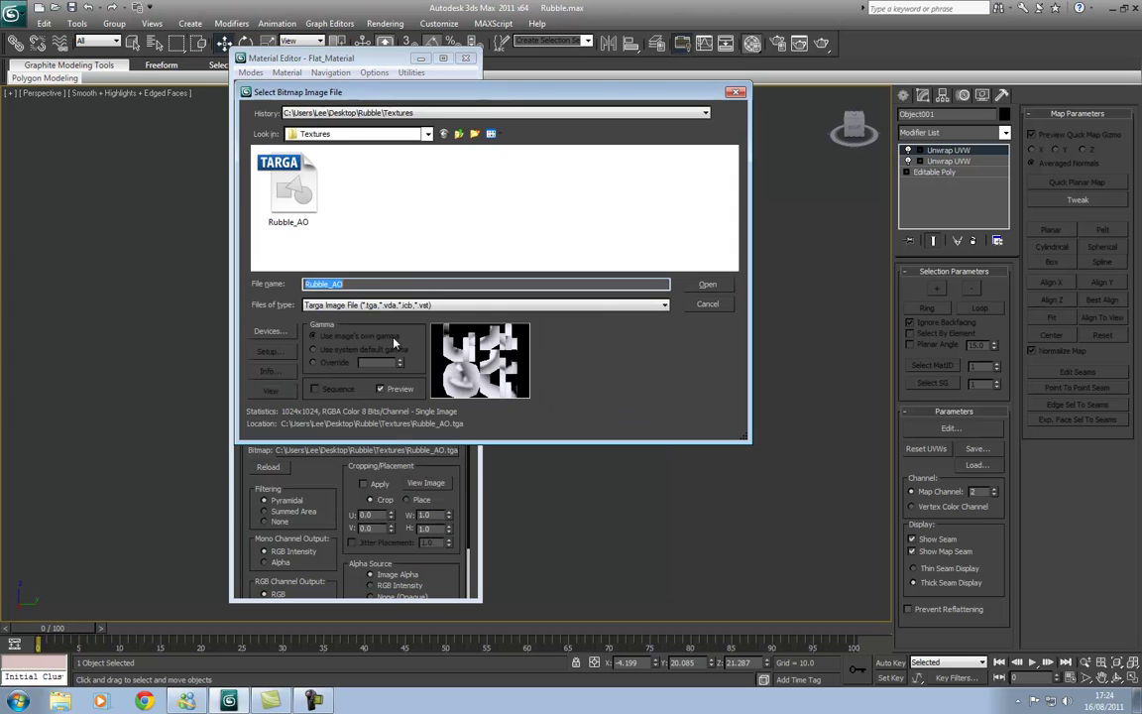
click(357, 304)
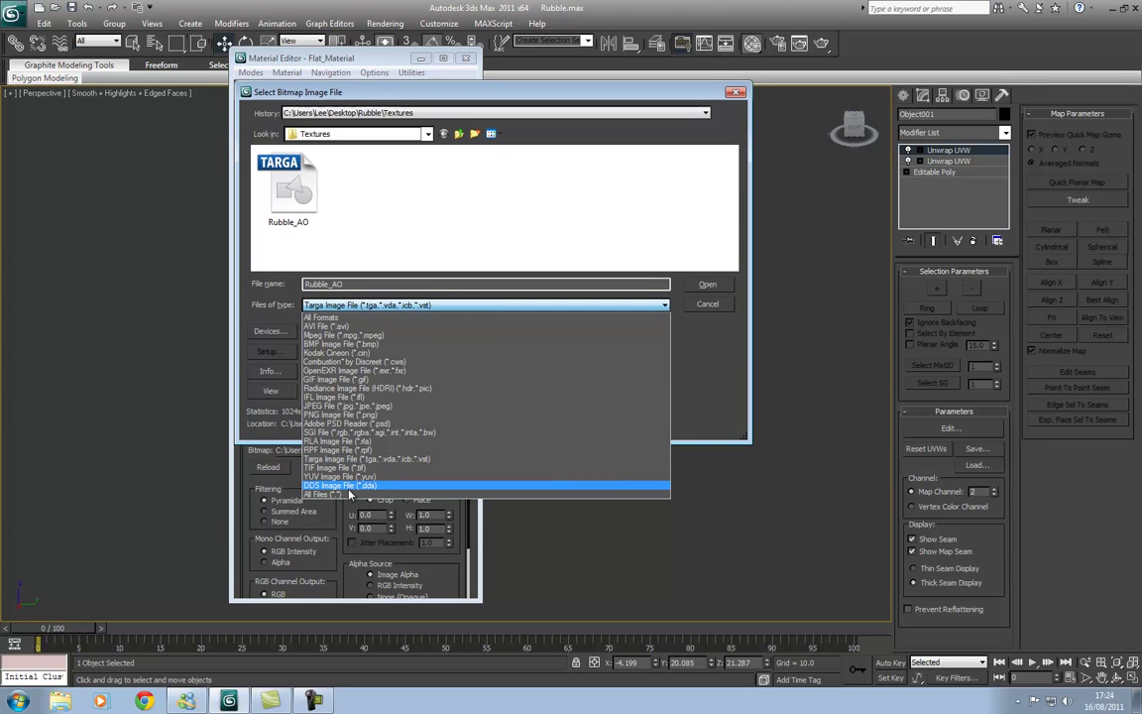
click(352, 496)
double_click(342, 203)
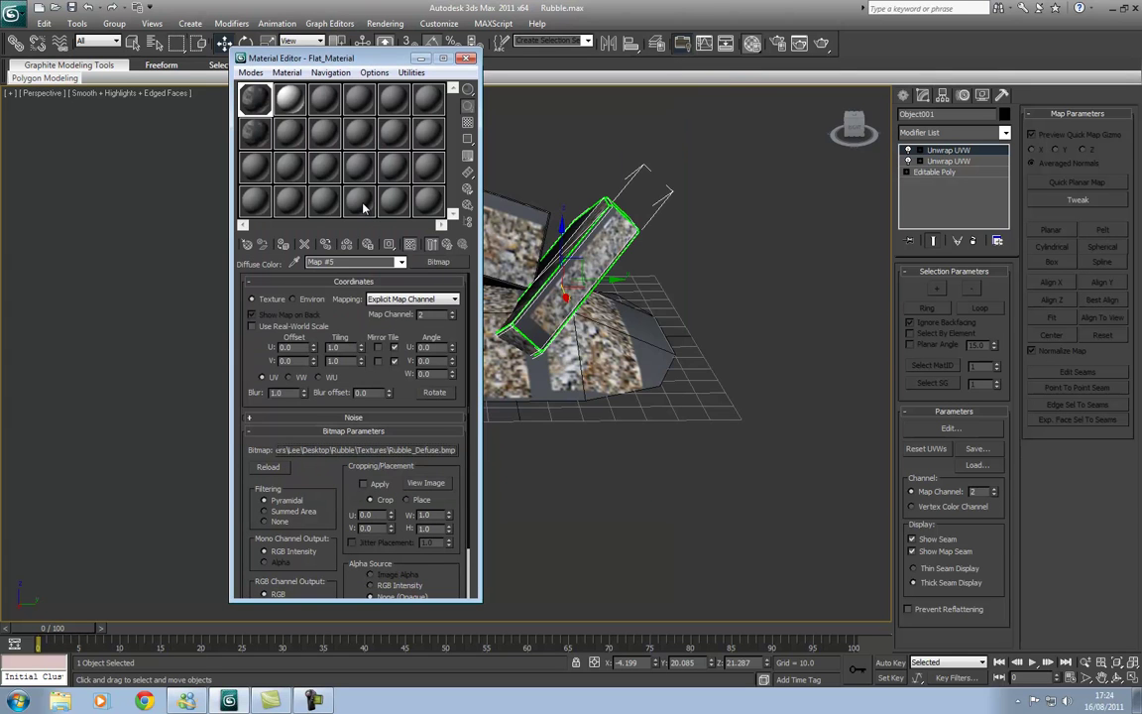
Examine up close how the diffuse texture maps onto the leaning slab and the neighbouring large slab through channel 2
click(654, 241)
scroll(638, 321, up, 5)
middle_drag(625, 274, 640, 428)
click(732, 287)
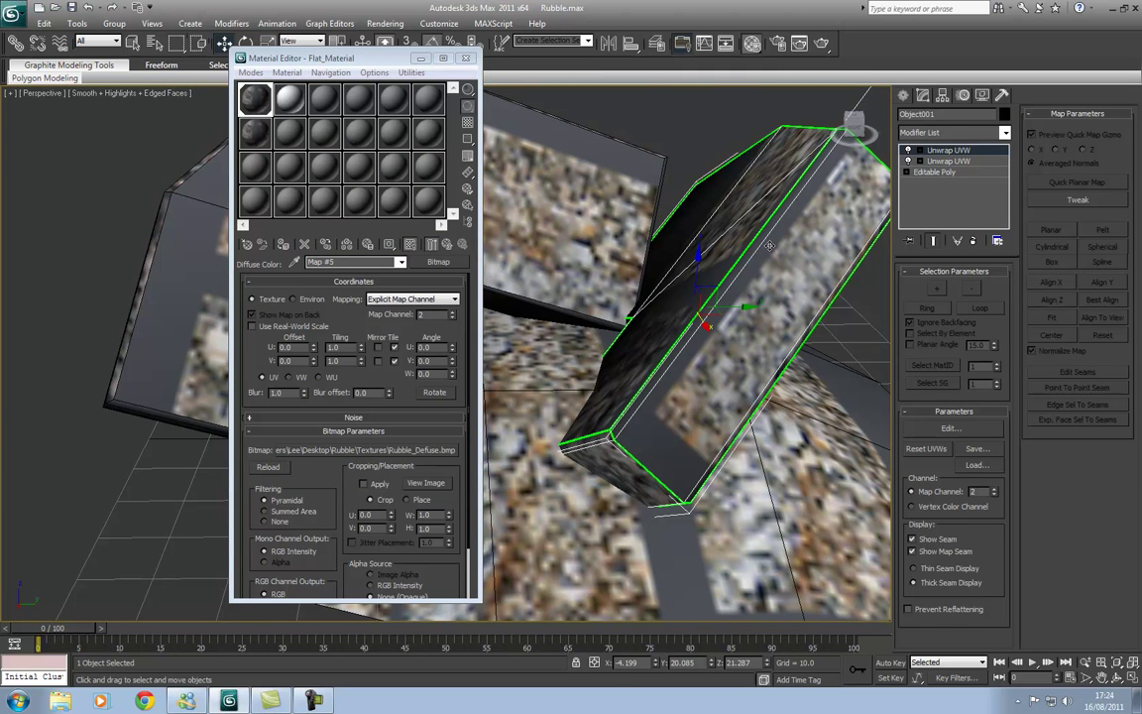
middle_drag(719, 415, 730, 304)
scroll(729, 303, down, 5)
middle_drag(540, 192, 595, 220)
click(535, 248)
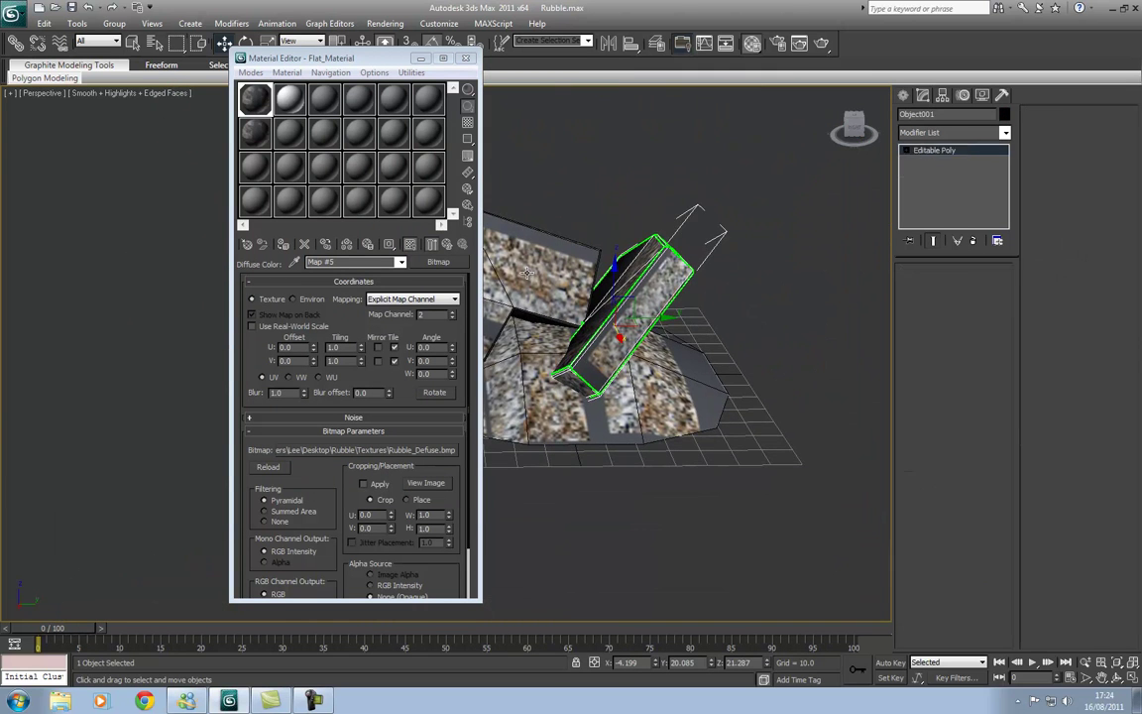
click(656, 249)
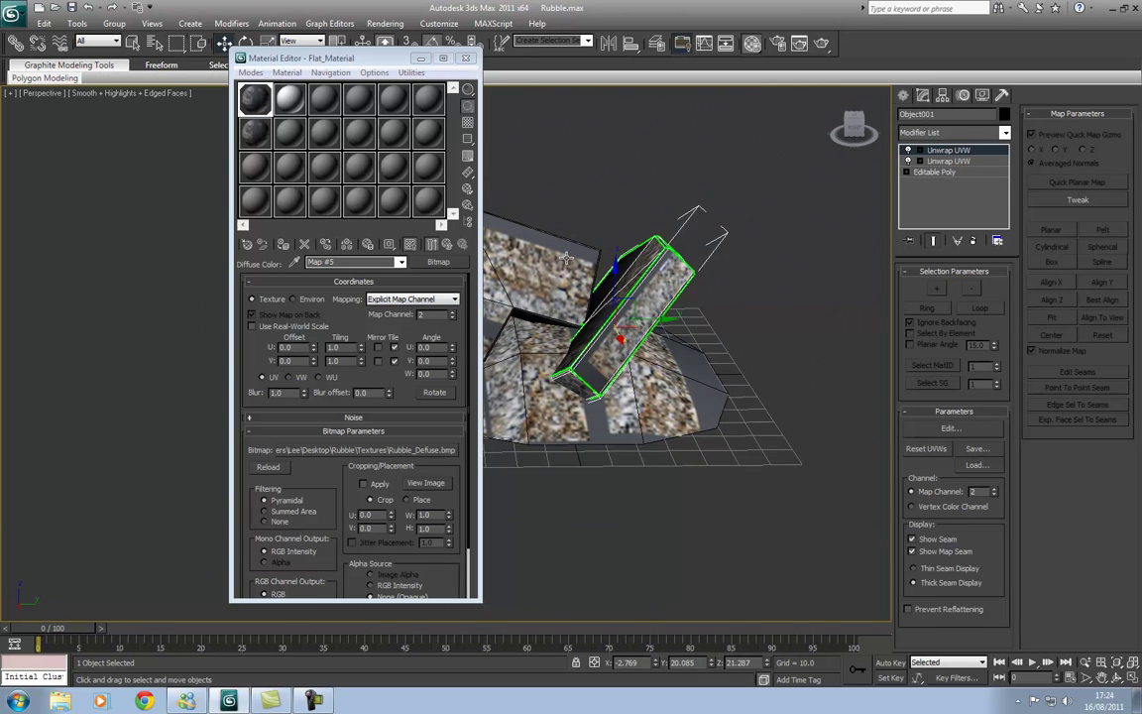
Set the diffuse bitmap's map channel to 1 and close the Material Editor
double_click(429, 315)
text(1)
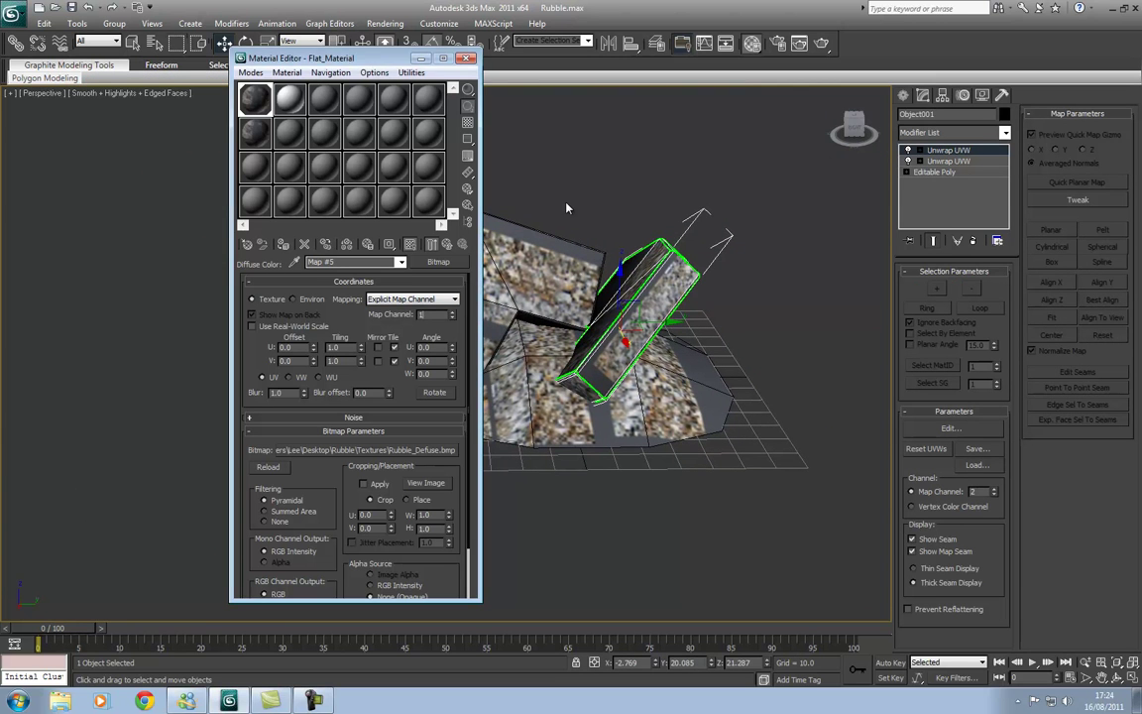
click(566, 207)
key(ctrl+r)
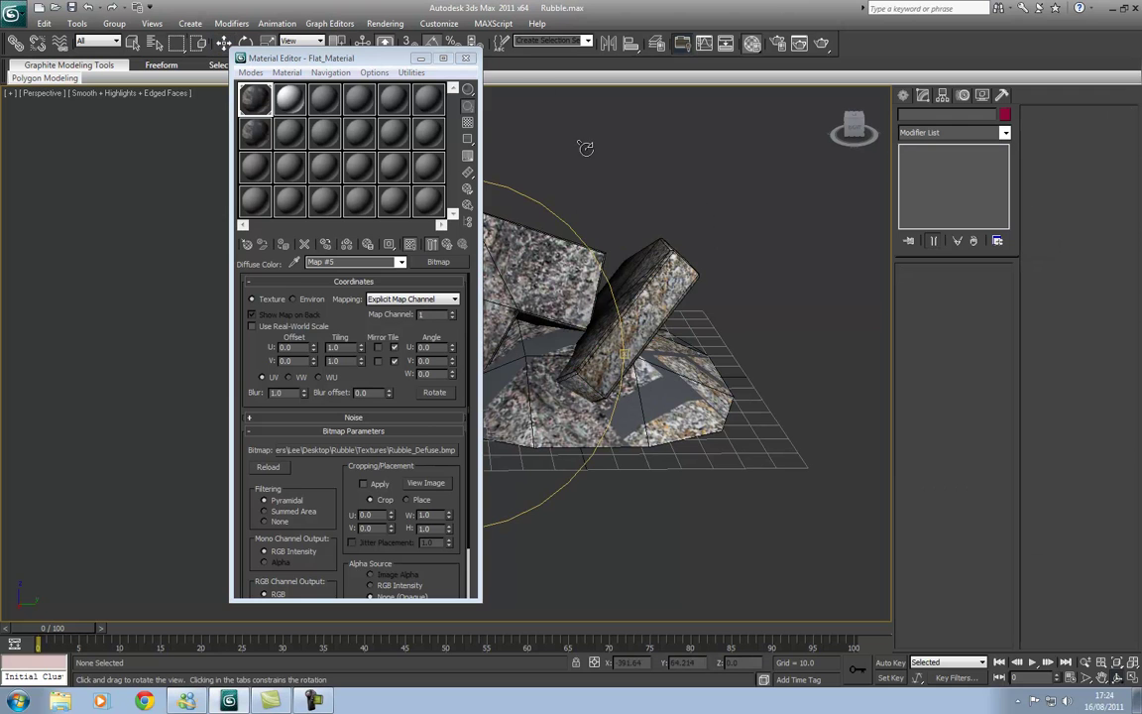
click(464, 58)
Examine the channel 1 diffuse texture on both slabs and the ground mound, checking the pieces individually and together
drag(468, 337, 298, 297)
click(224, 44)
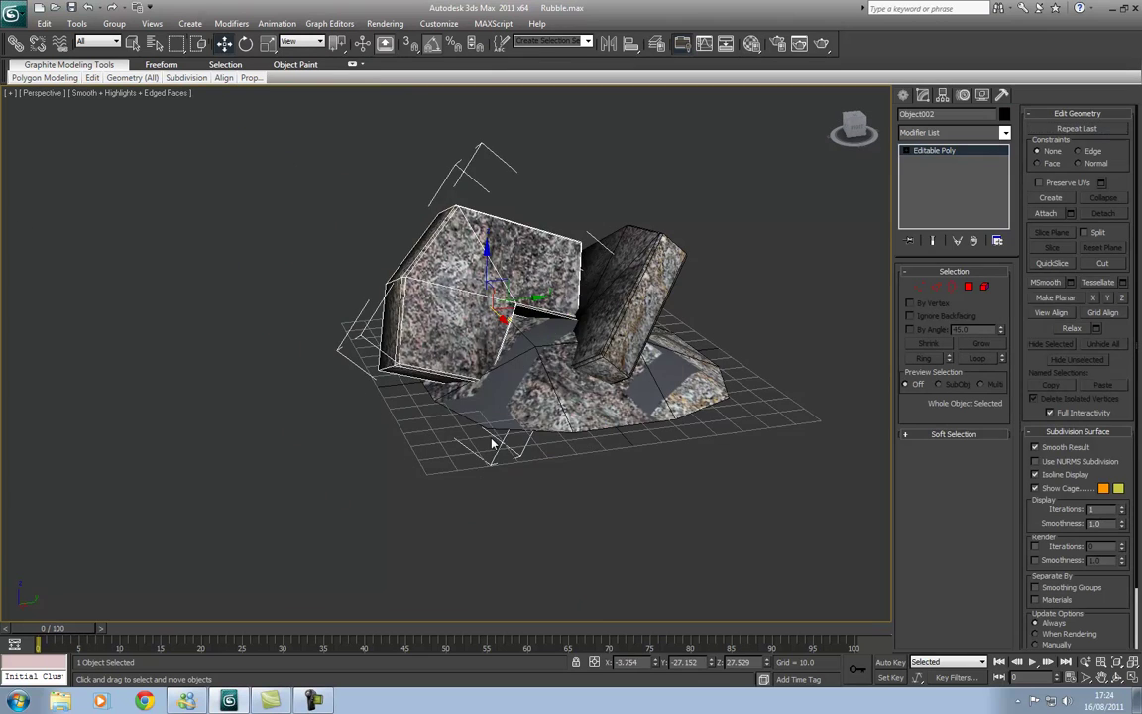
drag(520, 382, 440, 371)
right_click(441, 370)
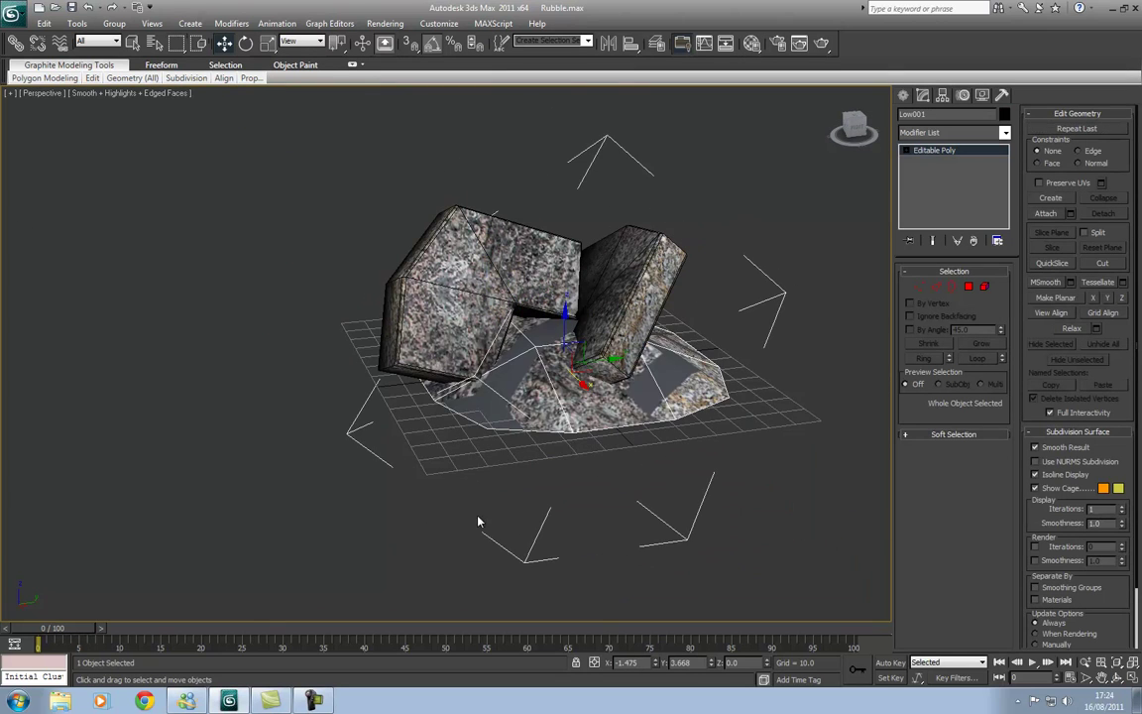
click(560, 455)
scroll(560, 455, up, 5)
middle_drag(395, 446, 415, 457)
scroll(415, 456, down, 8)
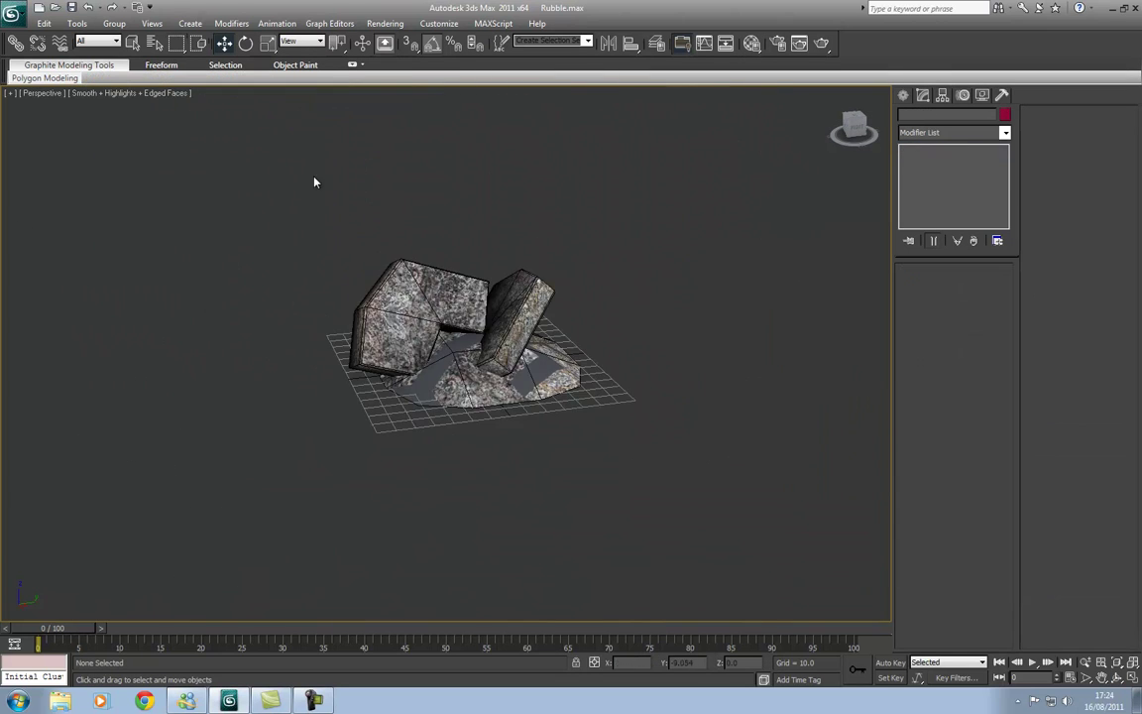
drag(298, 158, 639, 452)
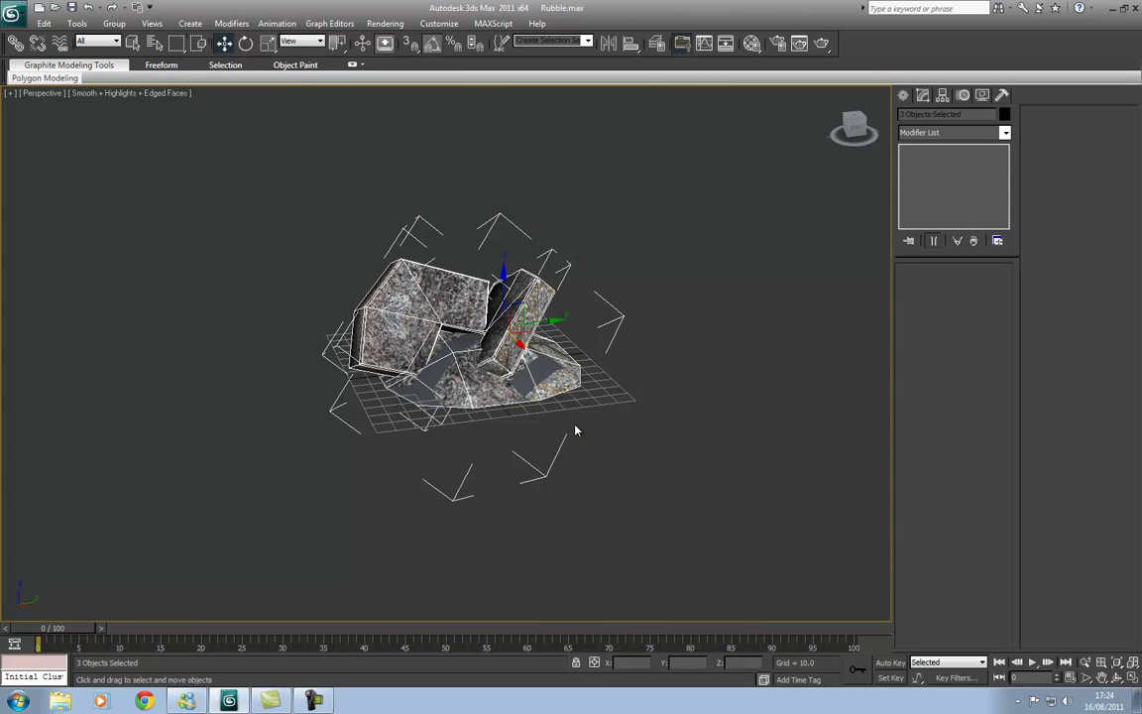
click(651, 456)
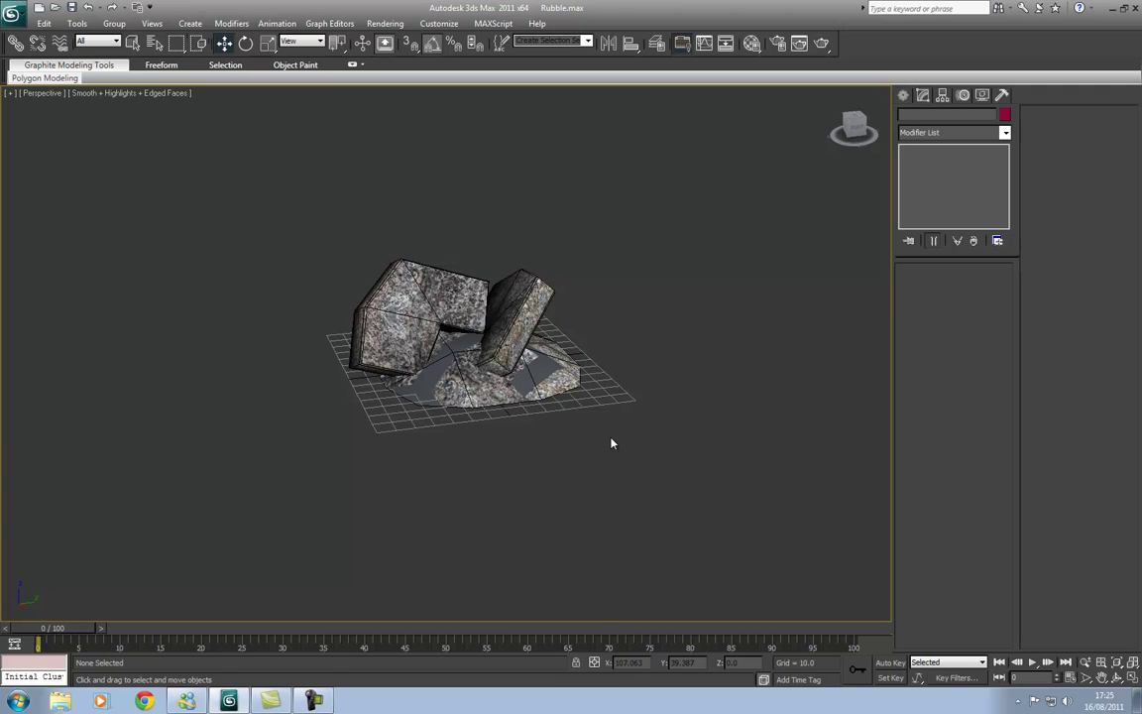
drag(266, 177, 624, 426)
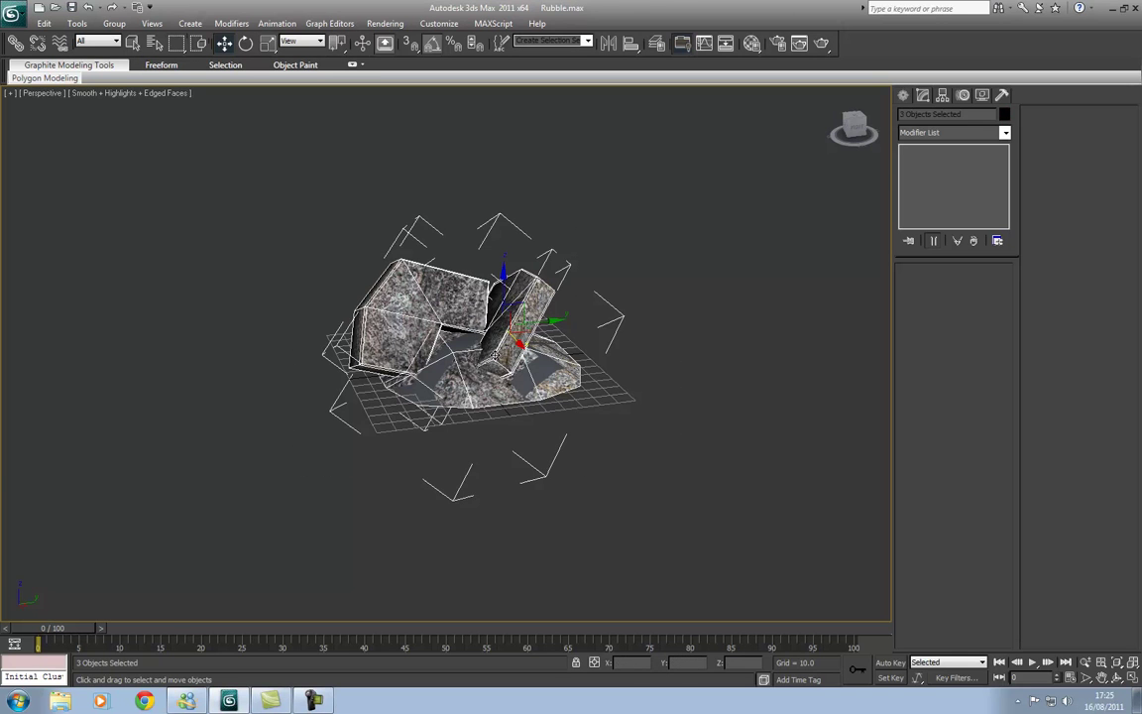
click(539, 436)
scroll(545, 440, up, 2)
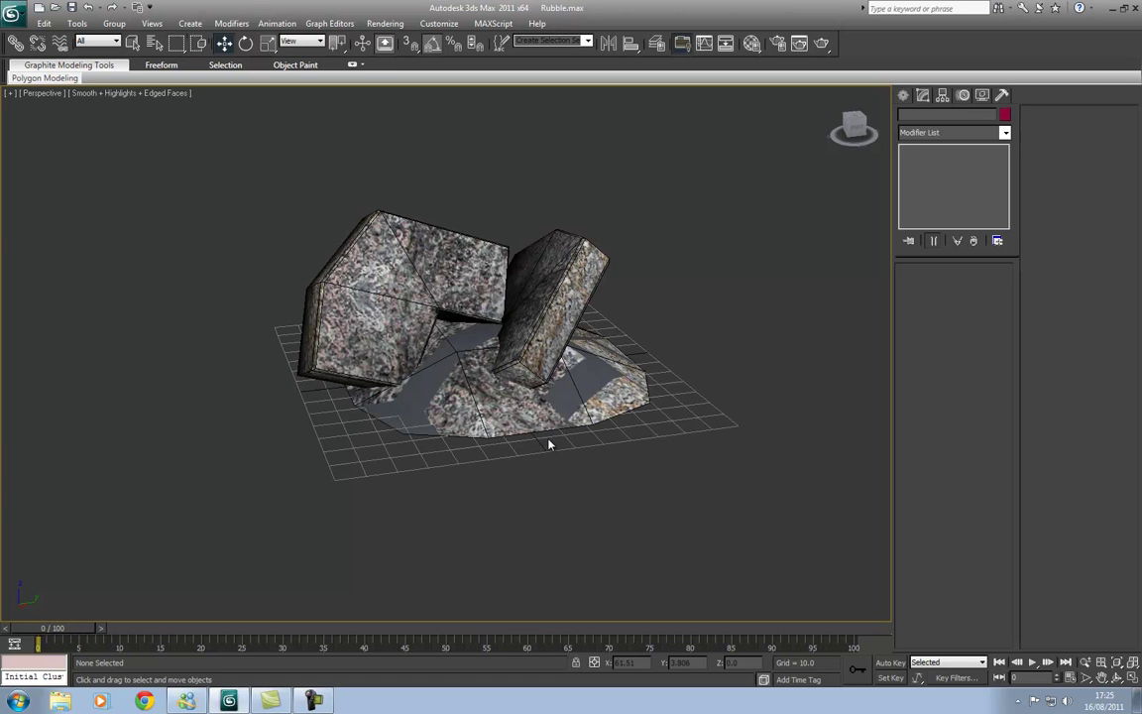